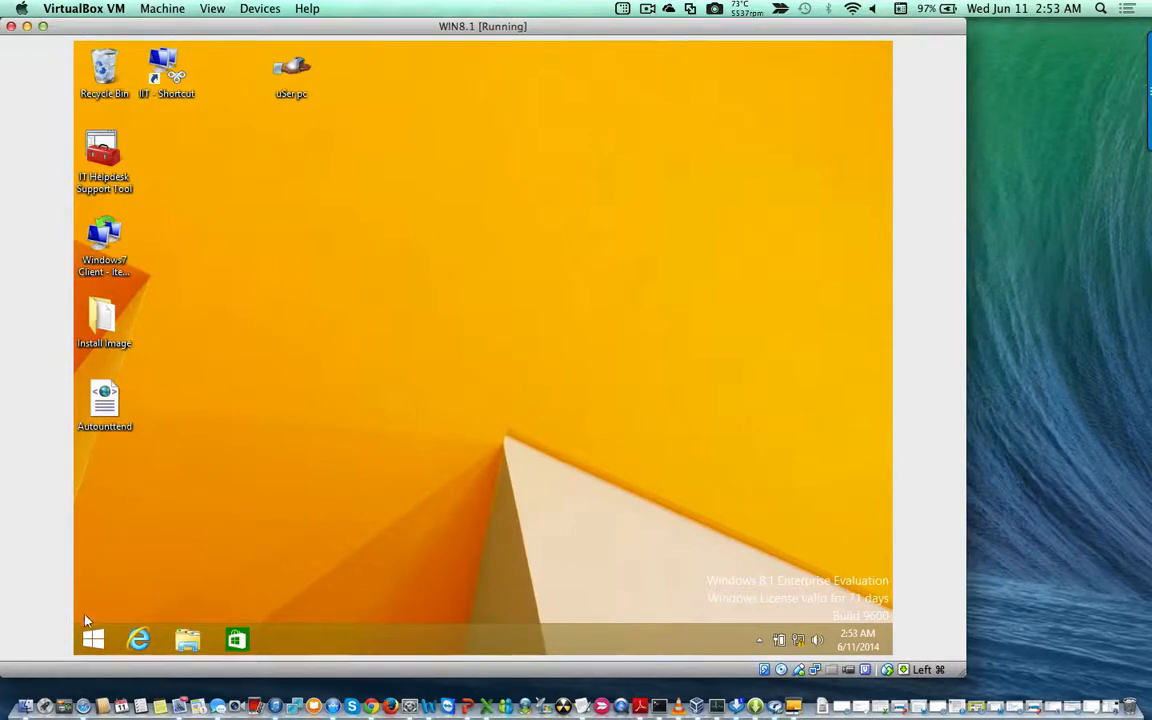
# Open Disk Management in the Windows 8.1 virtual machine and enlarge its window to show more disks.
pyautogui.rightClick(94, 640)
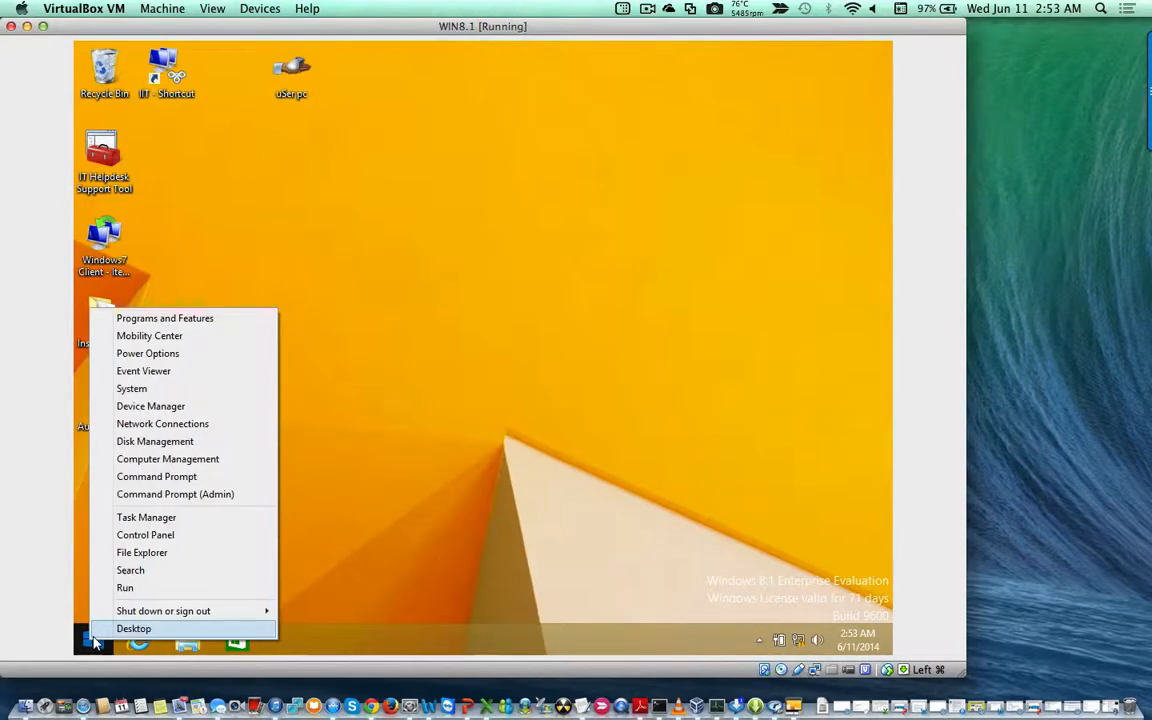
pyautogui.click(156, 445)
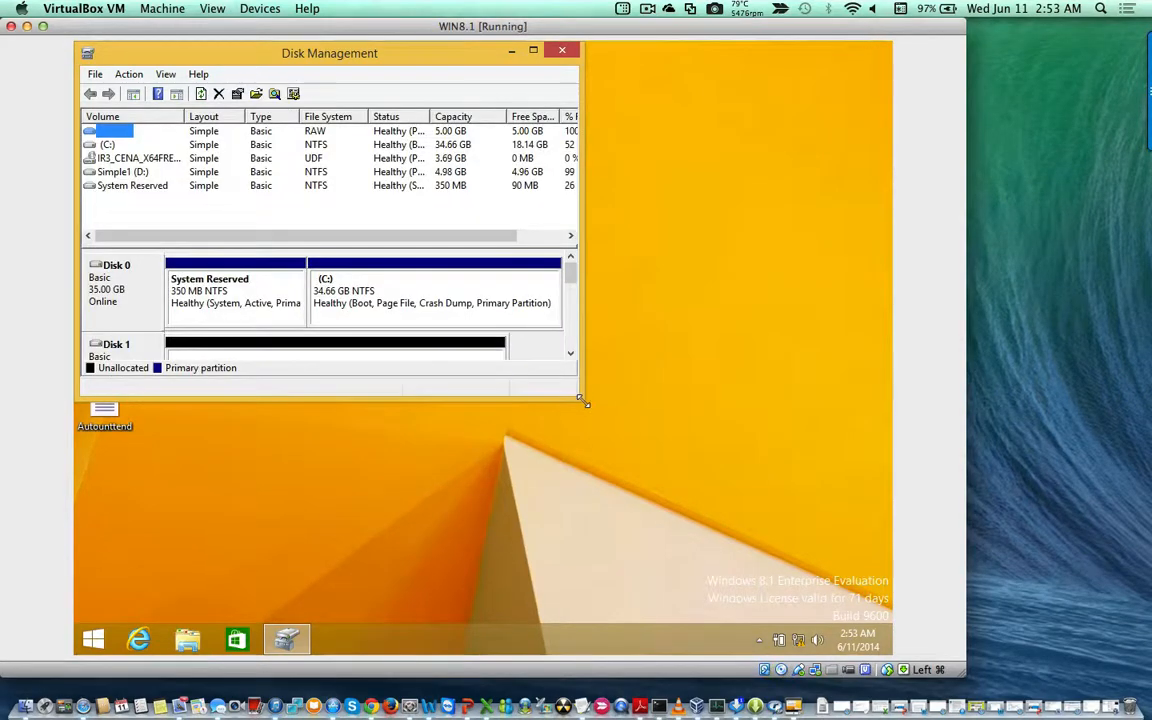
pyautogui.moveTo(584, 400); pyautogui.dragTo(845, 568)
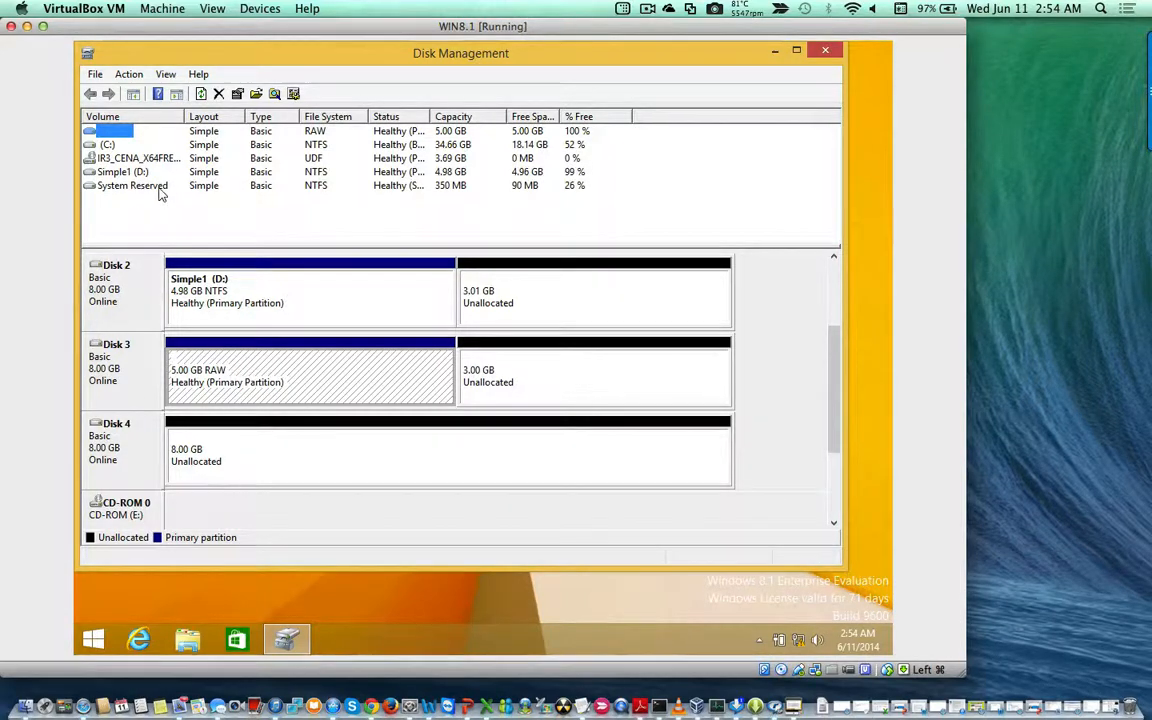
# Start creating a virtual hard disk and choose the VHDX format for it.
pyautogui.click(96, 76)
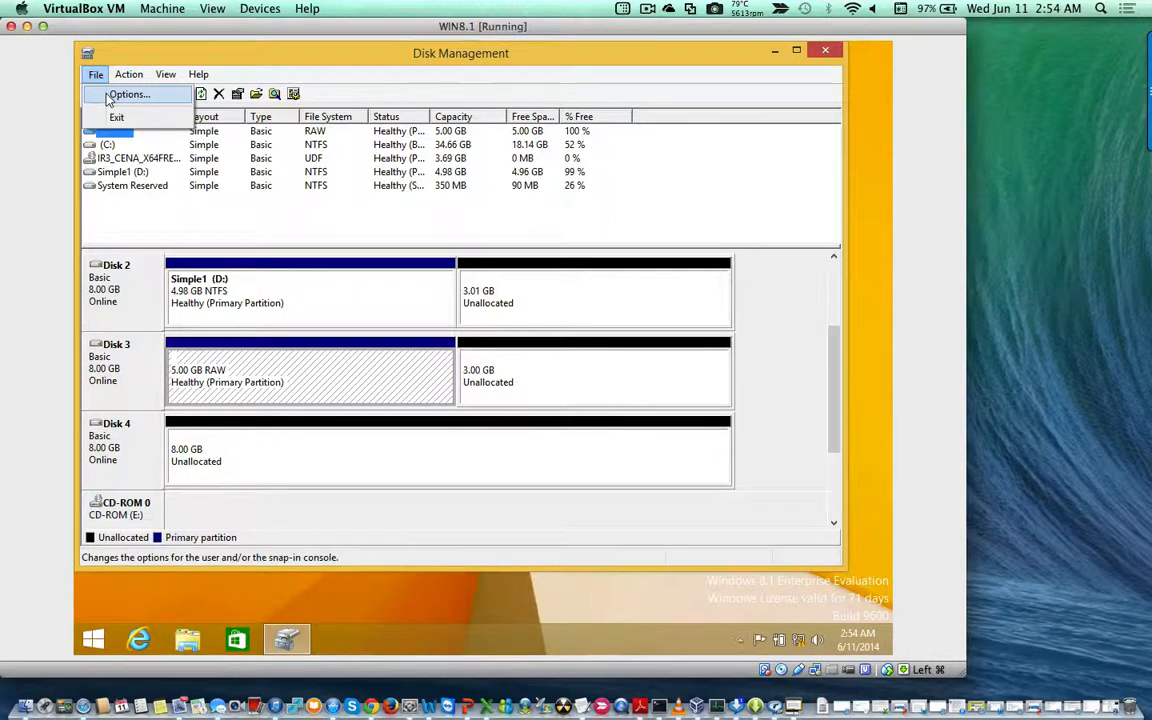
pyautogui.click(117, 90)
pyautogui.click(127, 76)
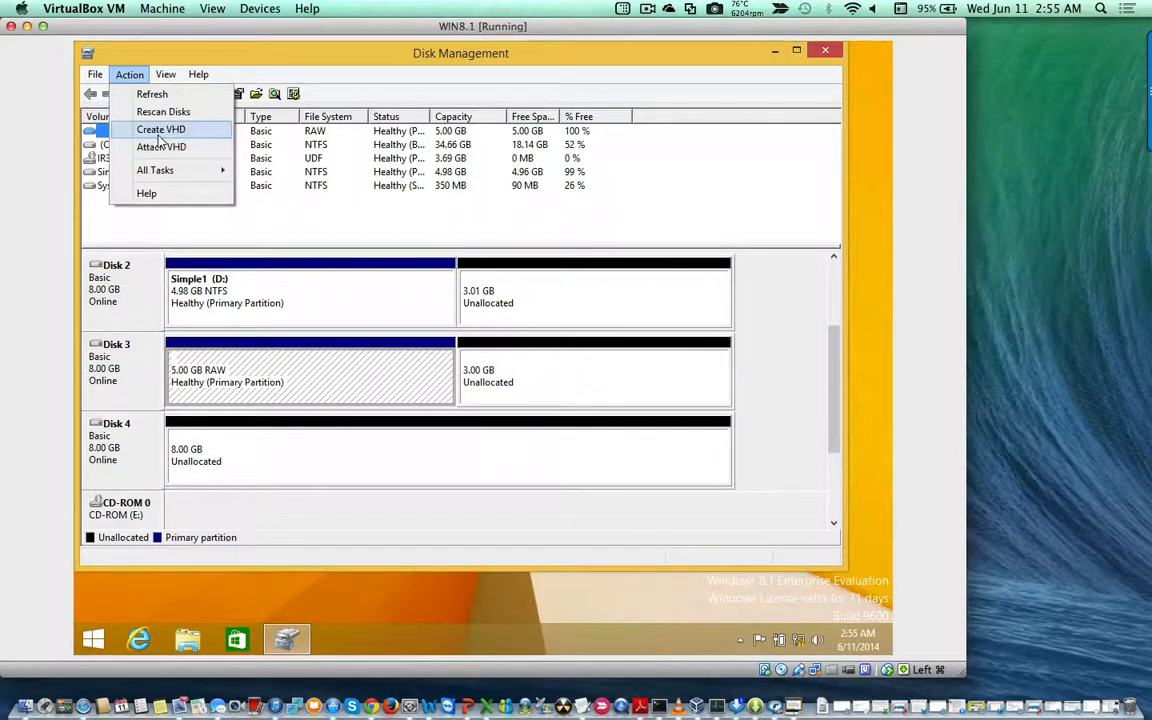
pyautogui.click(158, 133)
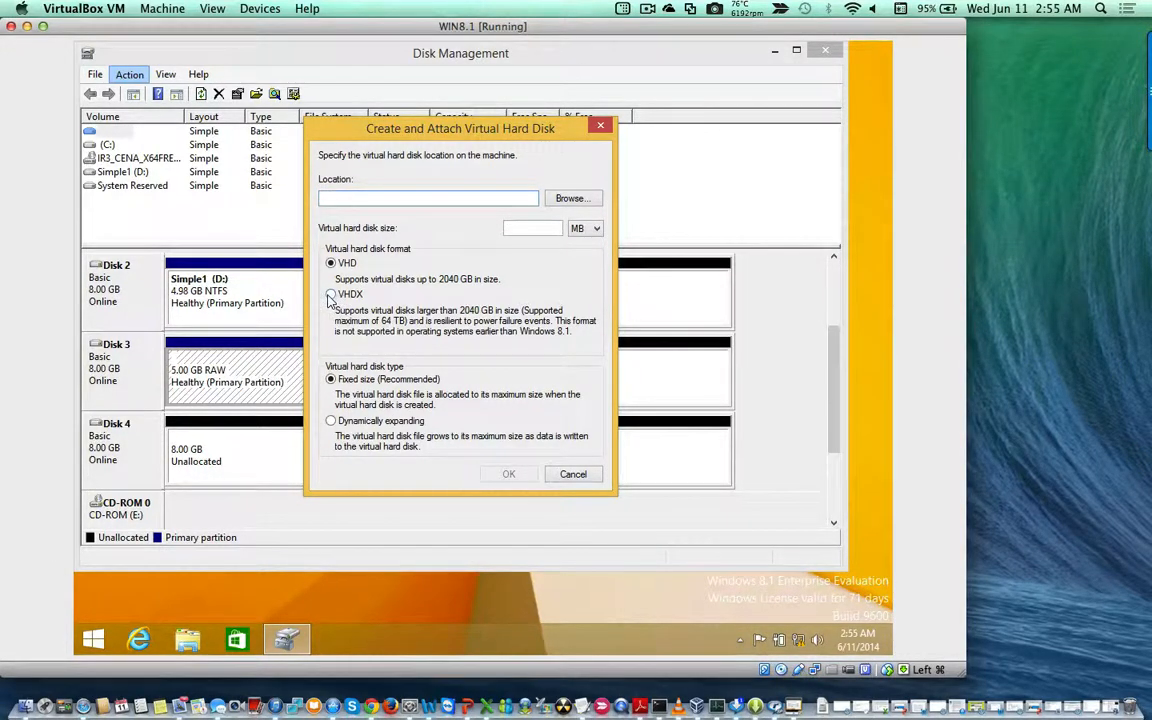
pyautogui.click(331, 295)
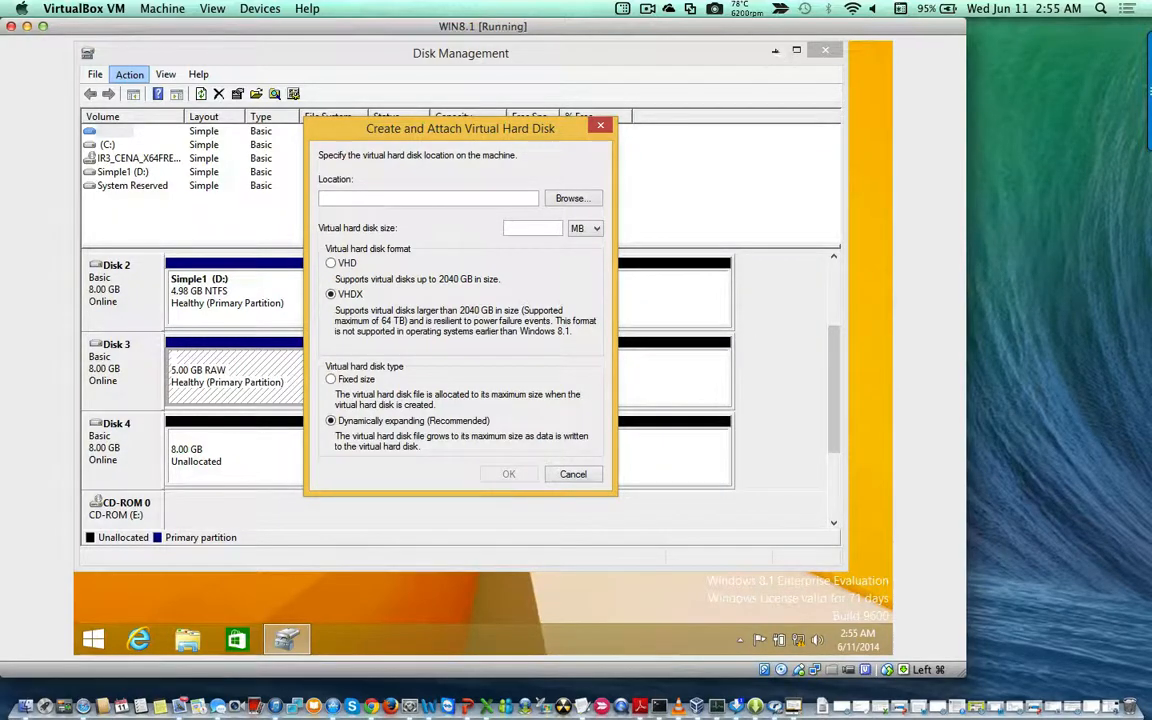
# Show the desktop and create a new folder on it named VHDX Win8.1.
pyautogui.click(887, 641)
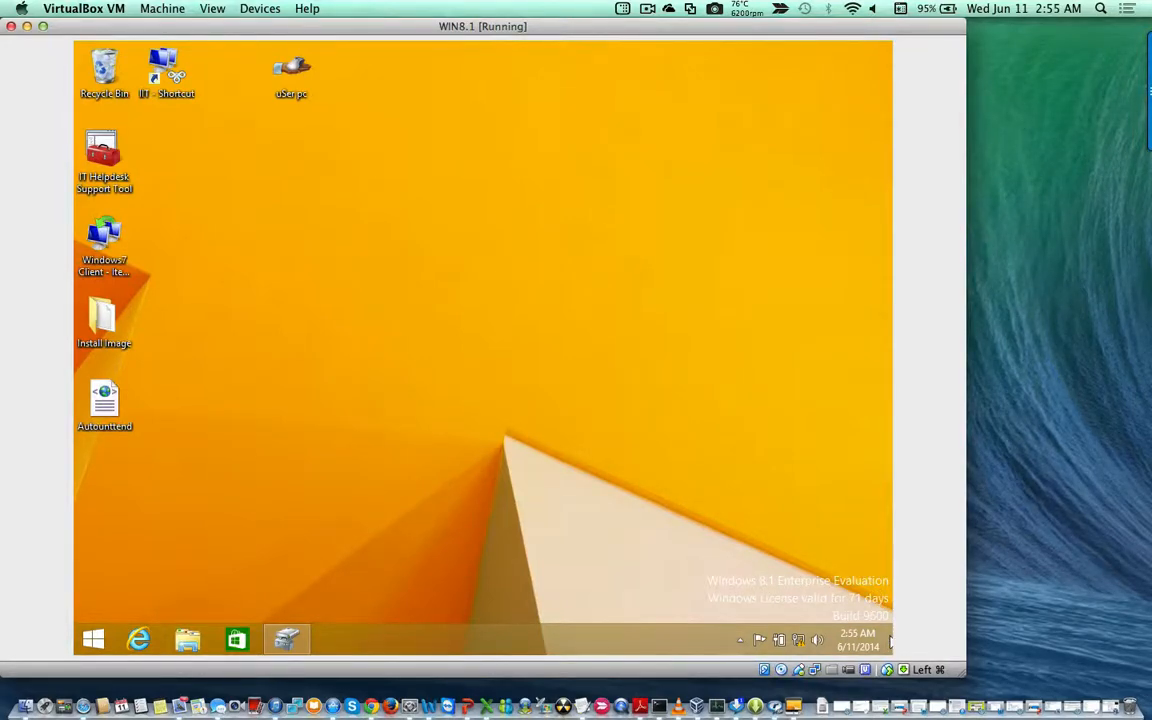
pyautogui.click(889, 641)
pyautogui.click(889, 641)
pyautogui.click(889, 641)
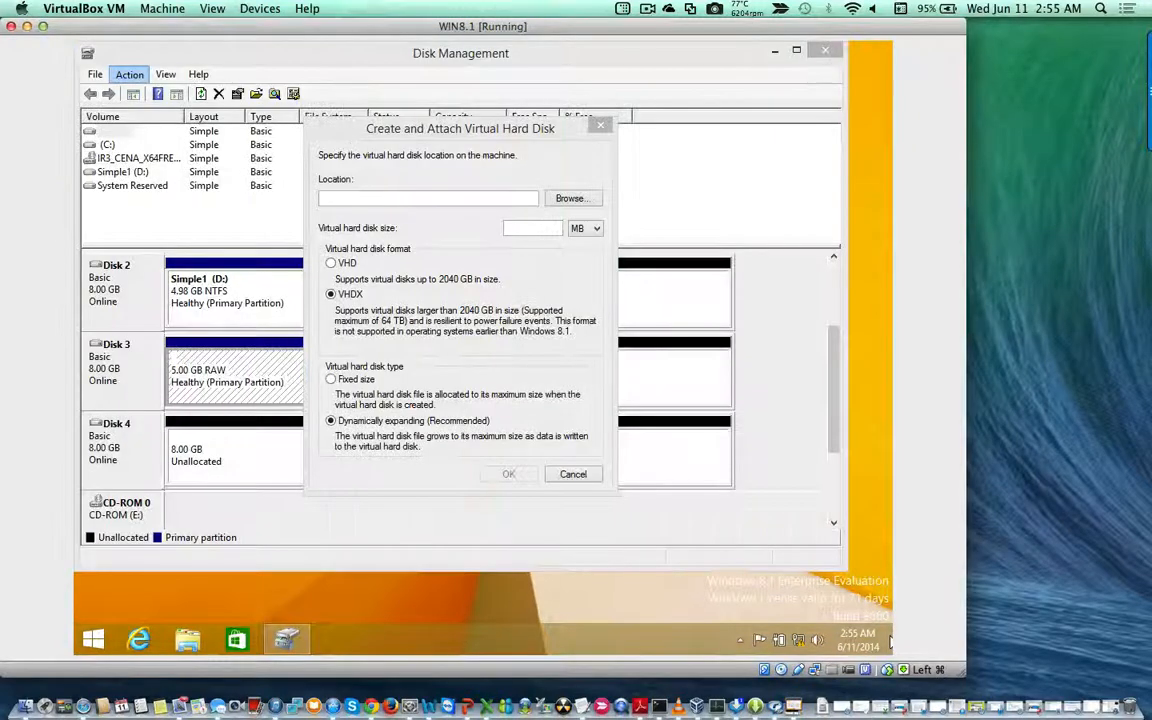
pyautogui.click(889, 641)
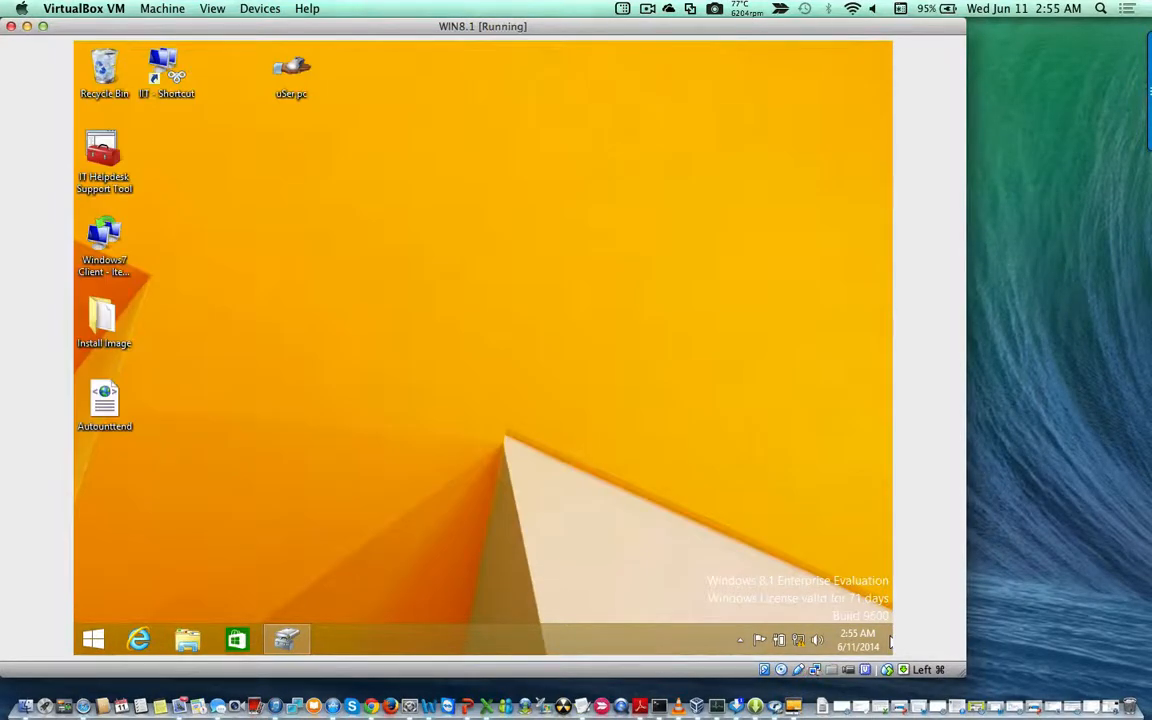
pyautogui.click(889, 641)
pyautogui.click(889, 641)
pyautogui.rightClick(266, 240)
pyautogui.moveTo(375, 342)
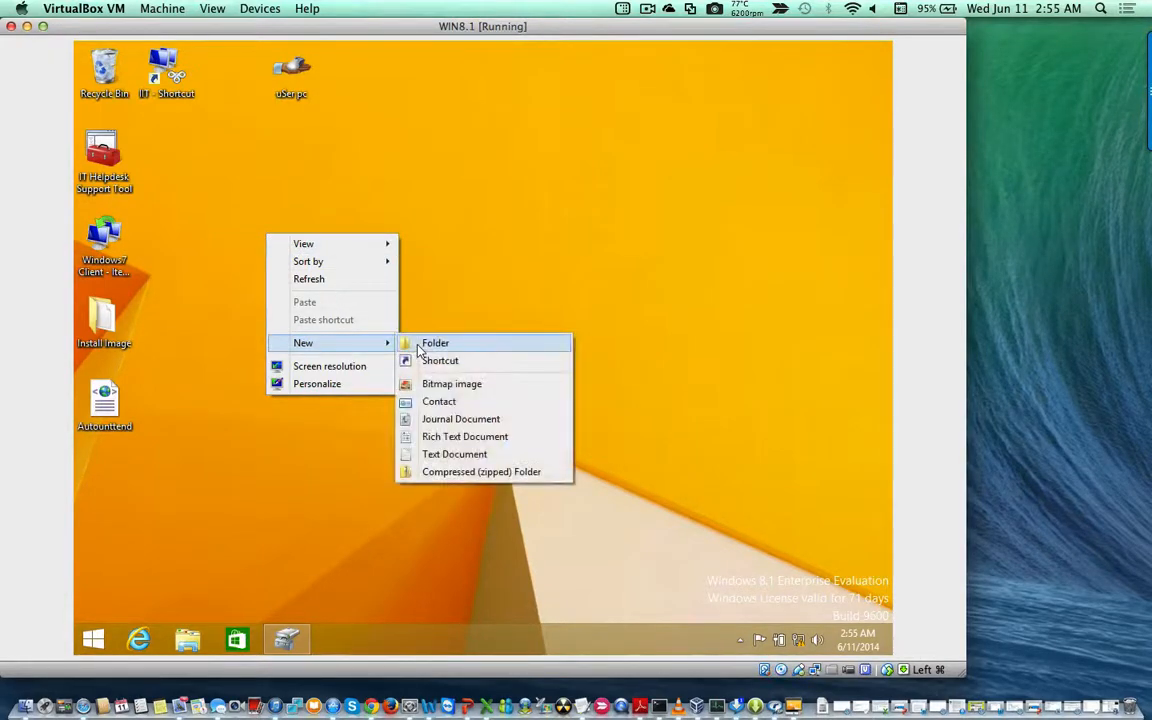
pyautogui.click(420, 344)
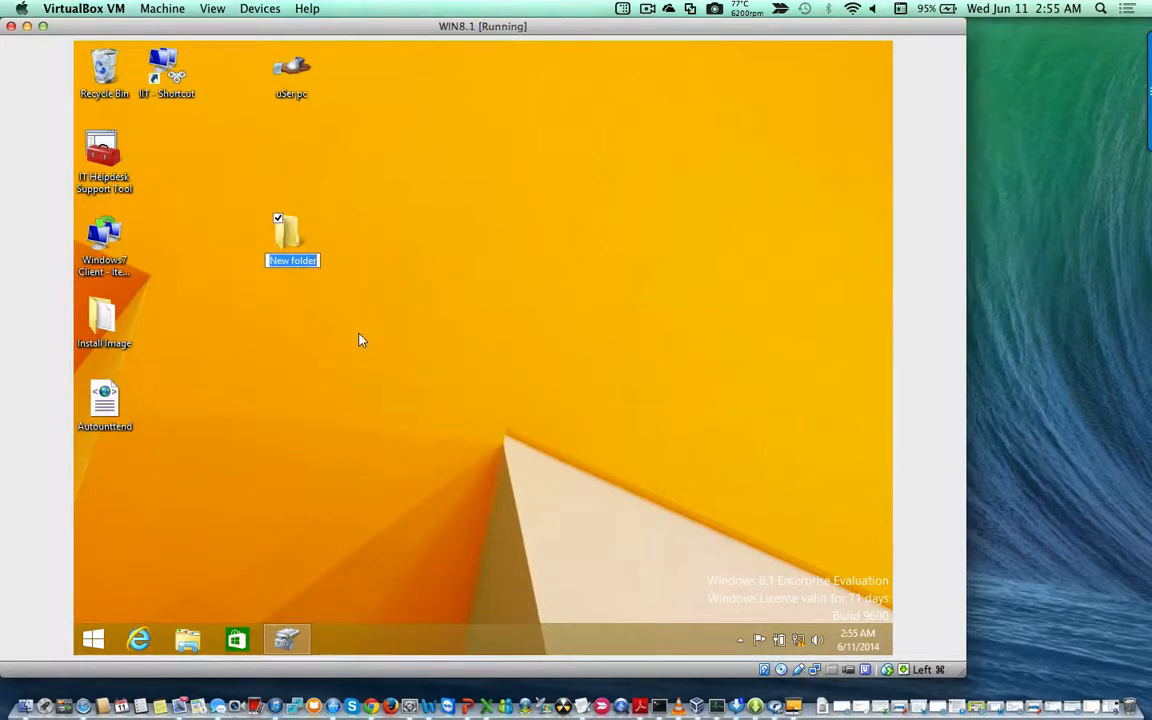
pyautogui.write('VHD')
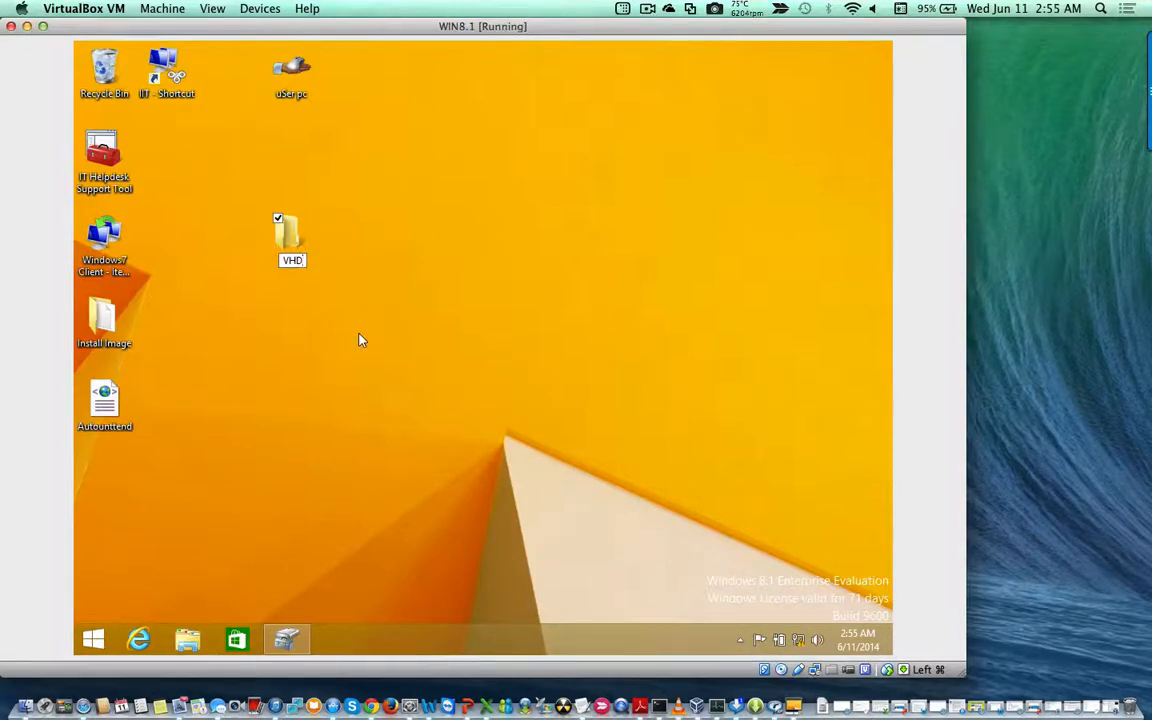
pyautogui.write('X Win8.1')
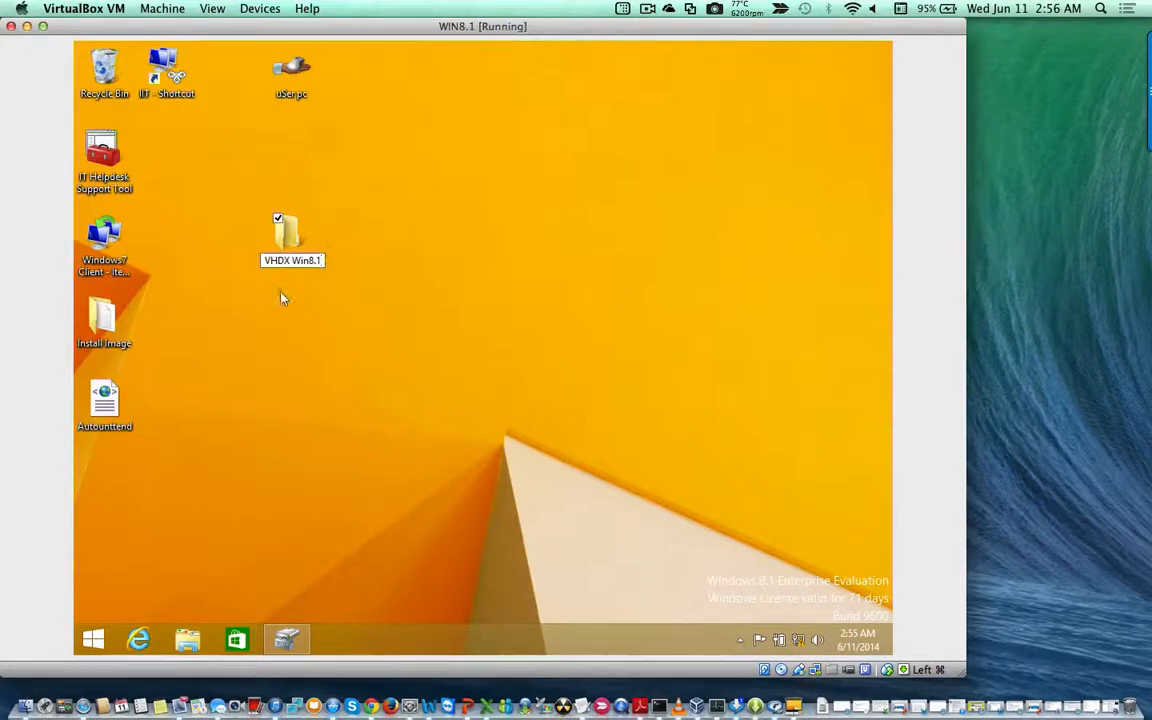
pyautogui.press('Return')
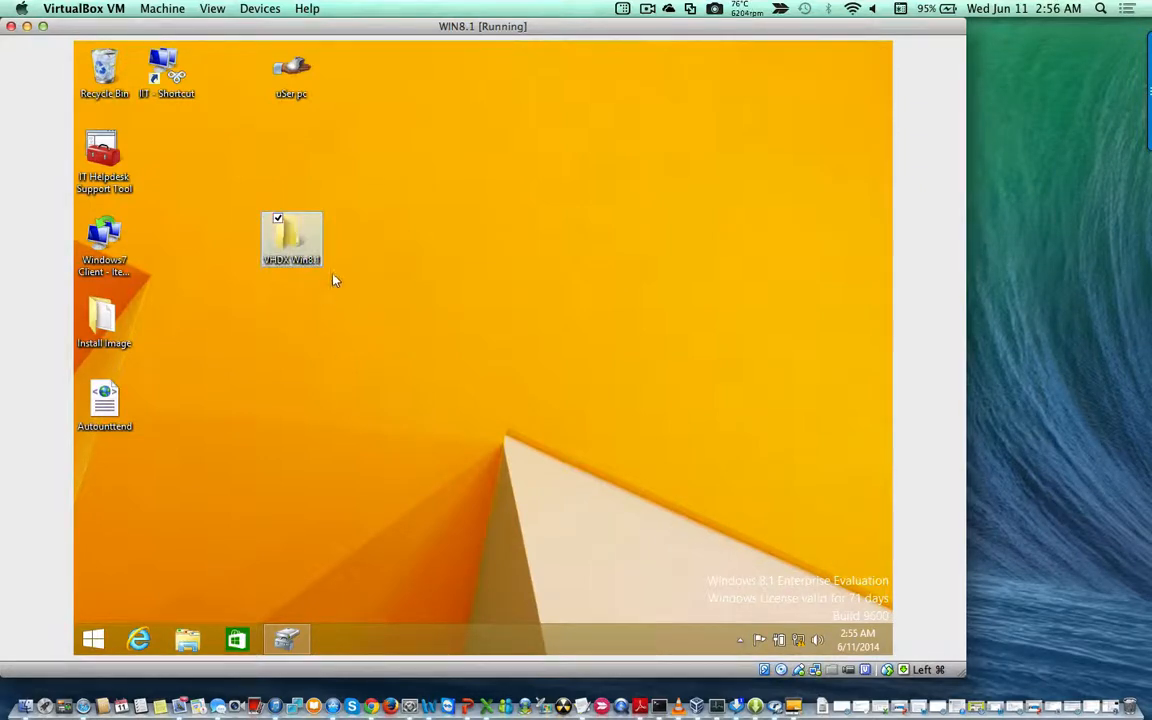
# Move the VHDX Win8.1 folder next to the IT Helpdesk Support Tool icon and deselect it.
pyautogui.moveTo(292, 238); pyautogui.dragTo(178, 170)
pyautogui.click(186, 202)
pyautogui.click(232, 216)
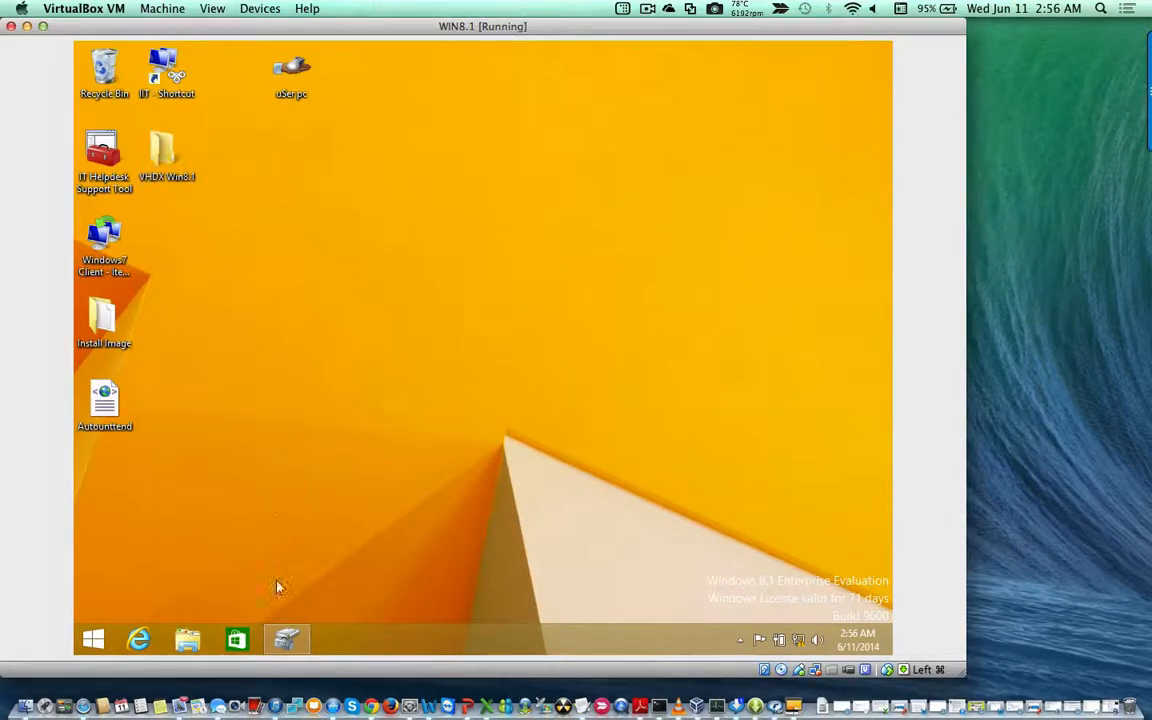
# Return to the virtual hard disk dialog and set its location to a file named HDD1 in the desktop's VHDX Win8.1 folder.
pyautogui.click(286, 639)
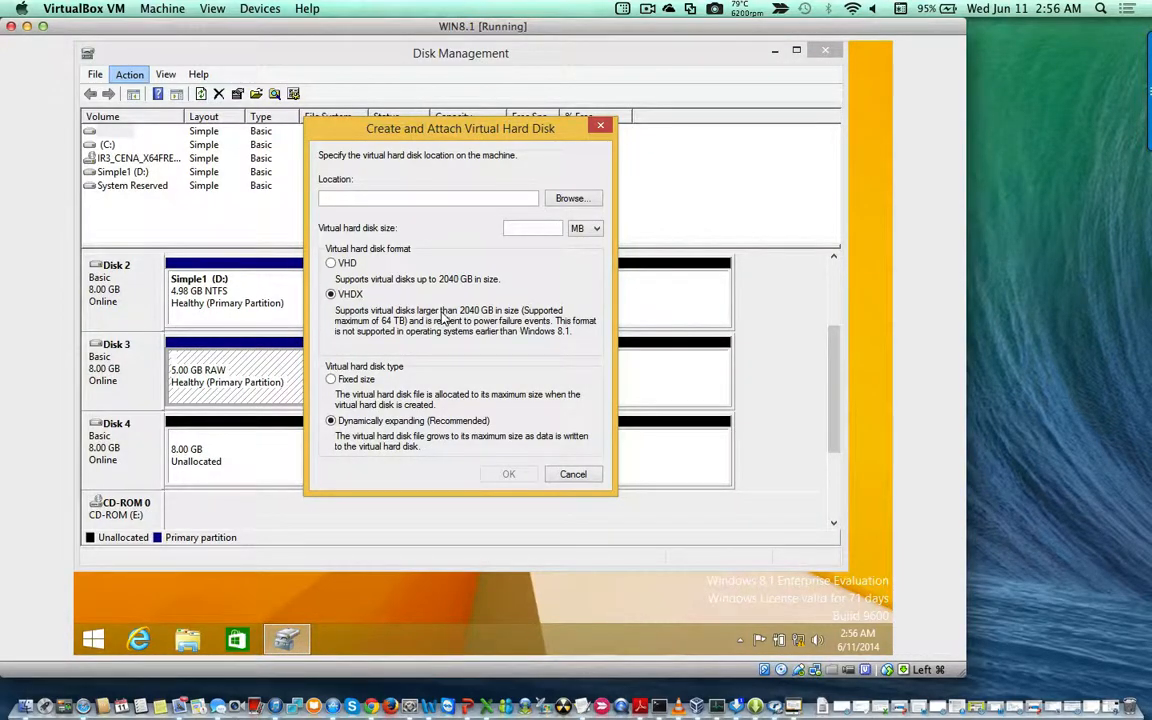
pyautogui.click(567, 198)
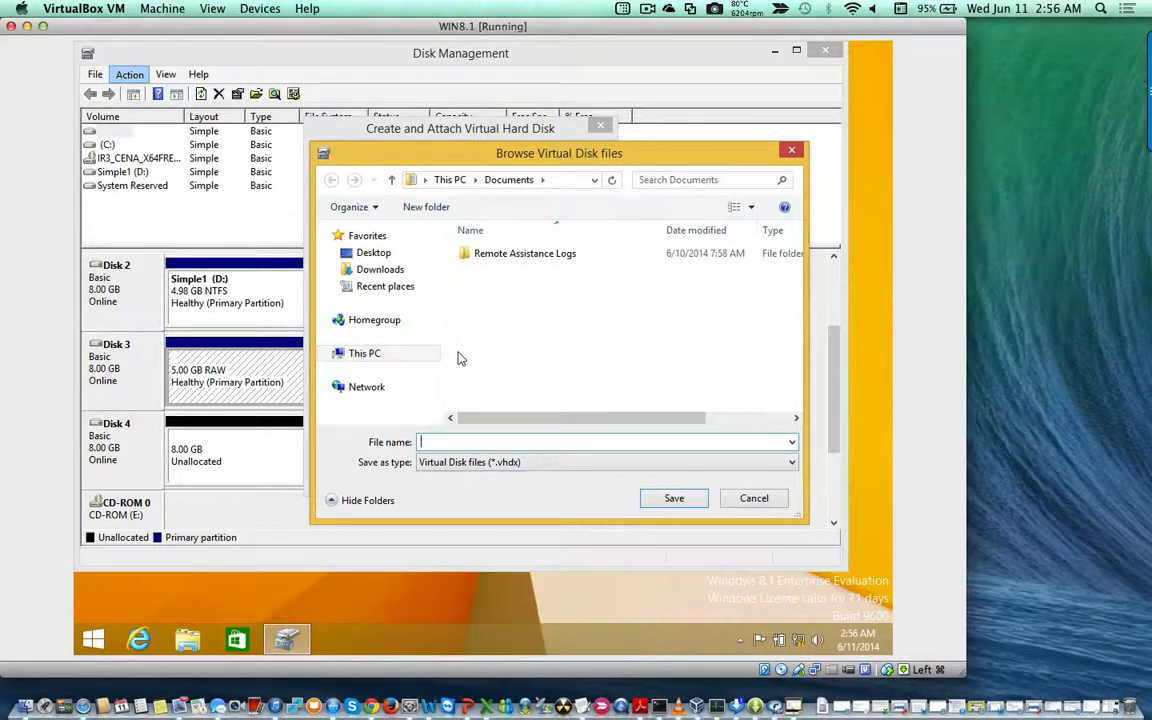
pyautogui.click(374, 358)
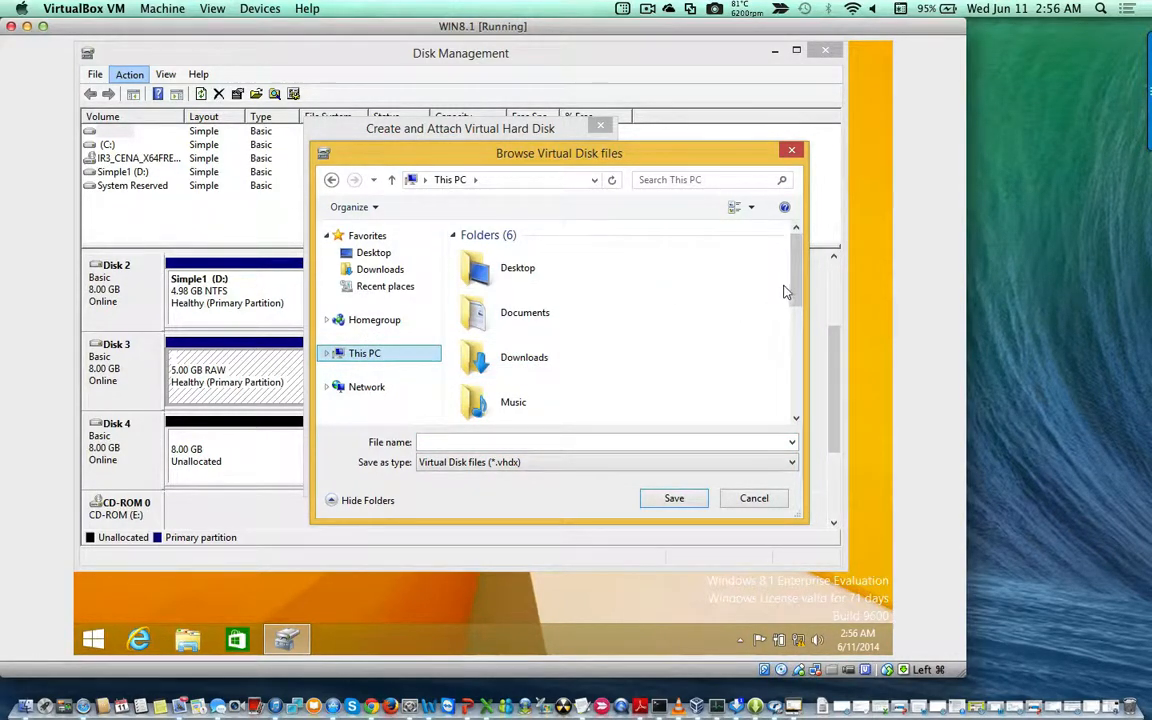
pyautogui.moveTo(795, 288)
pyautogui.mouseDown()
pyautogui.moveTo(796, 398)
pyautogui.moveTo(789, 301)
pyautogui.mouseUp()
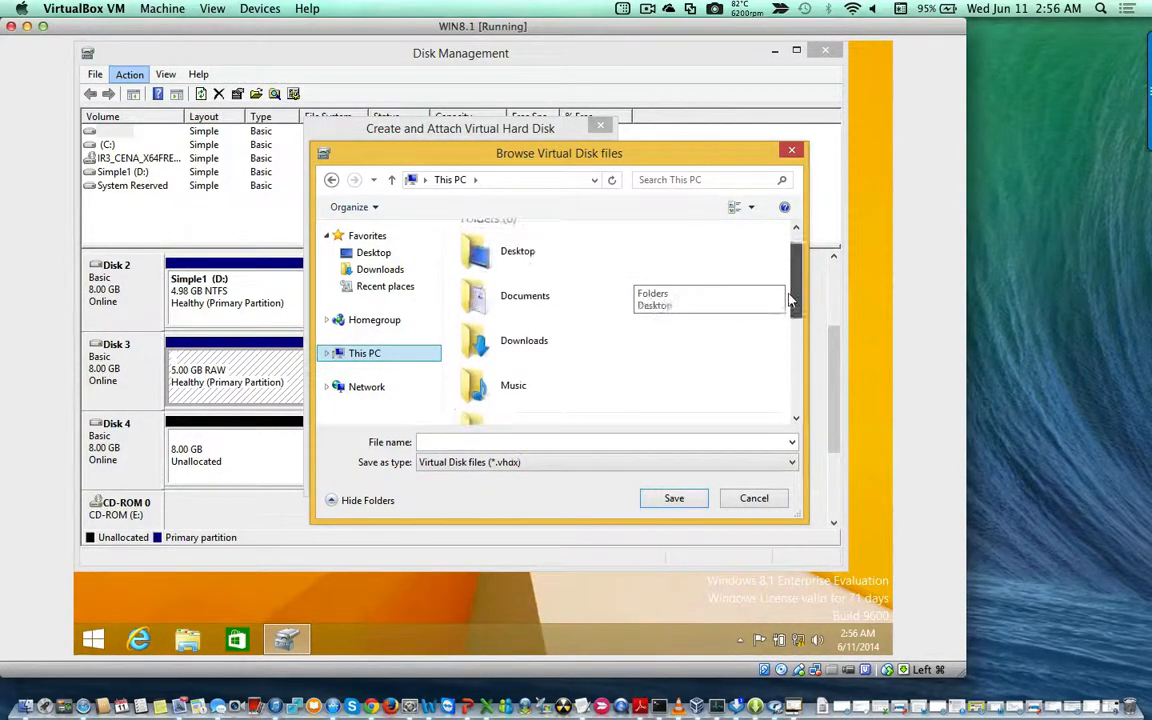
pyautogui.doubleClick(530, 278)
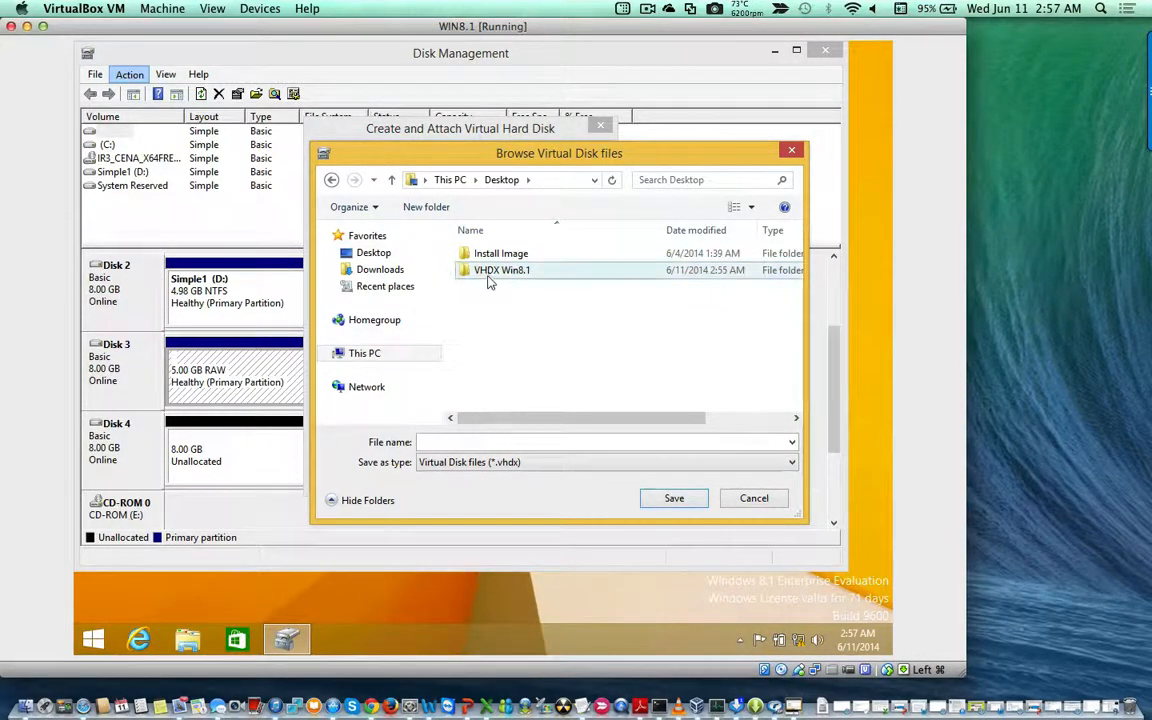
pyautogui.doubleClick(490, 279)
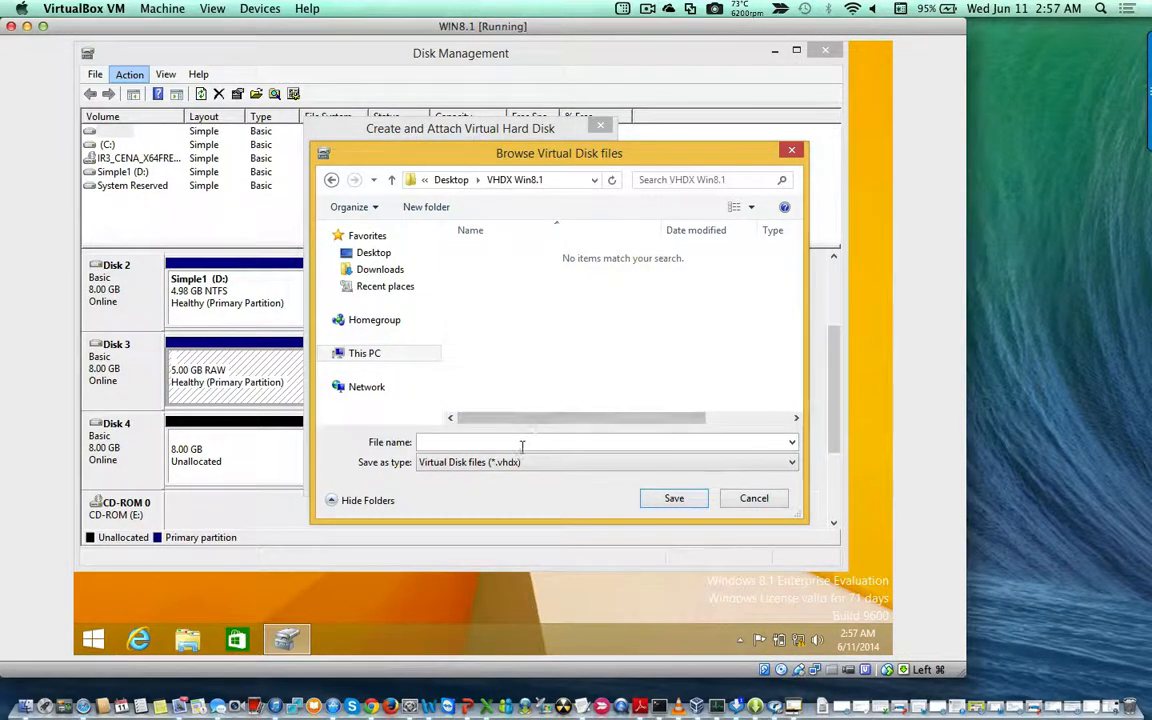
pyautogui.click(471, 441)
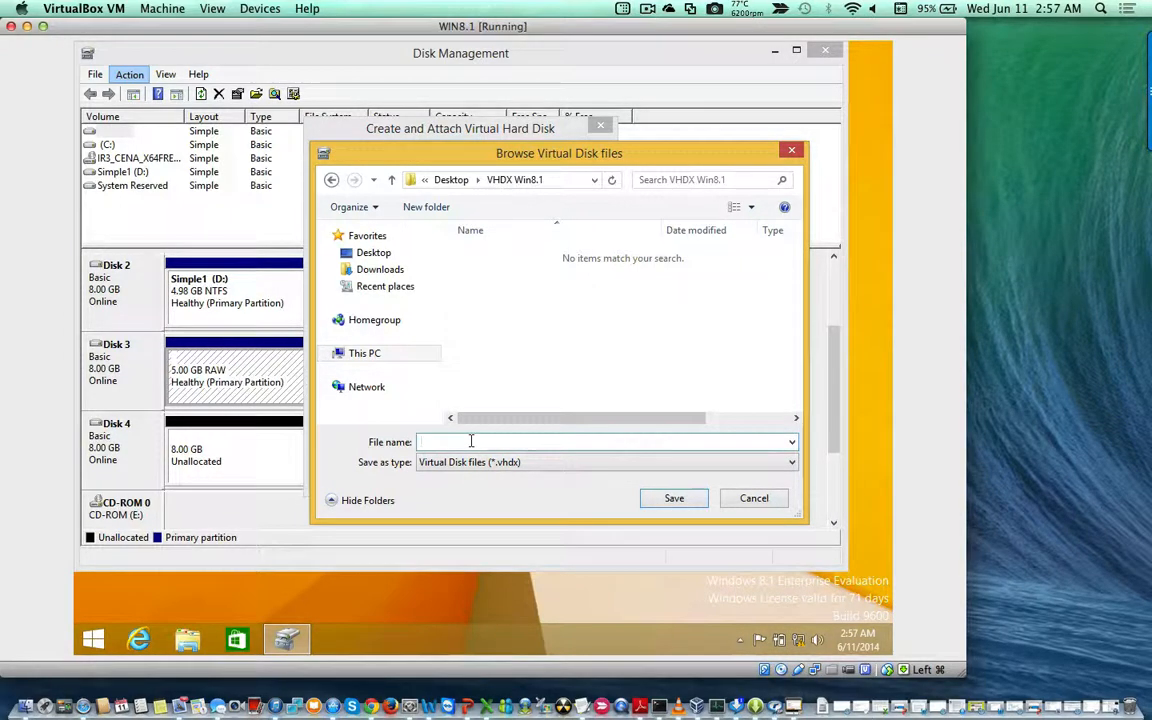
pyautogui.write('HDD1')
pyautogui.click(656, 500)
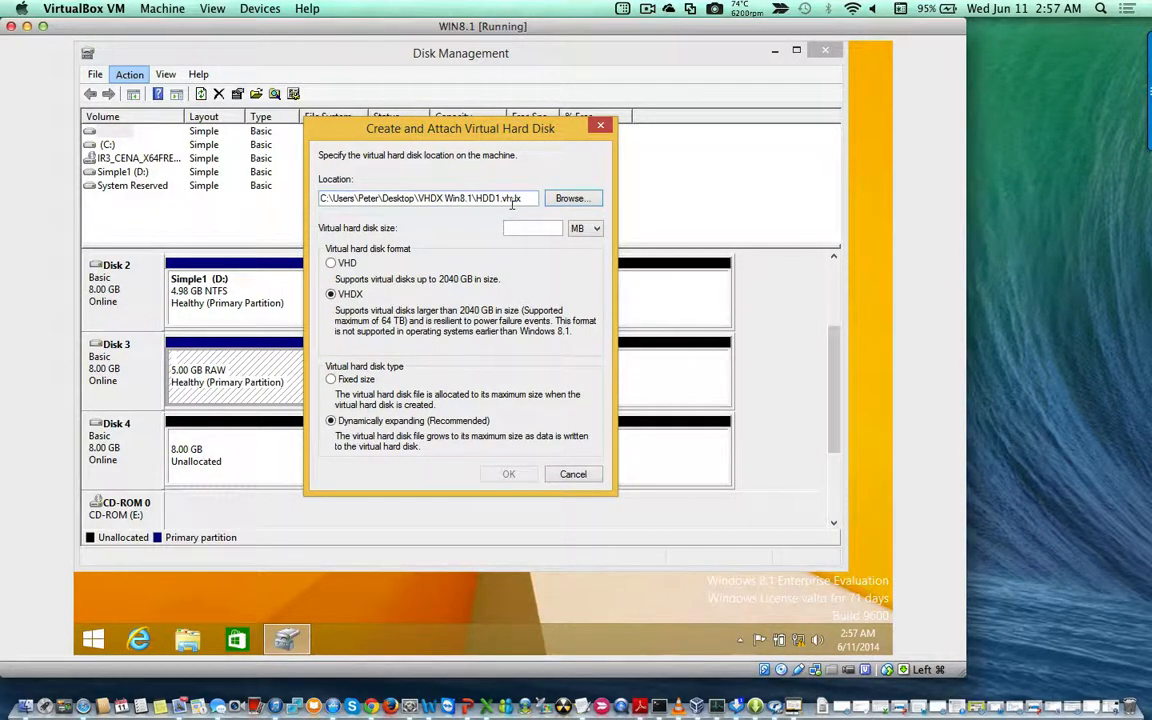
# Set the virtual hard disk size to 100 MB, choose the fixed size type, and create the disk.
pyautogui.click(586, 230)
pyautogui.click(580, 242)
pyautogui.click(525, 227)
pyautogui.write('1')
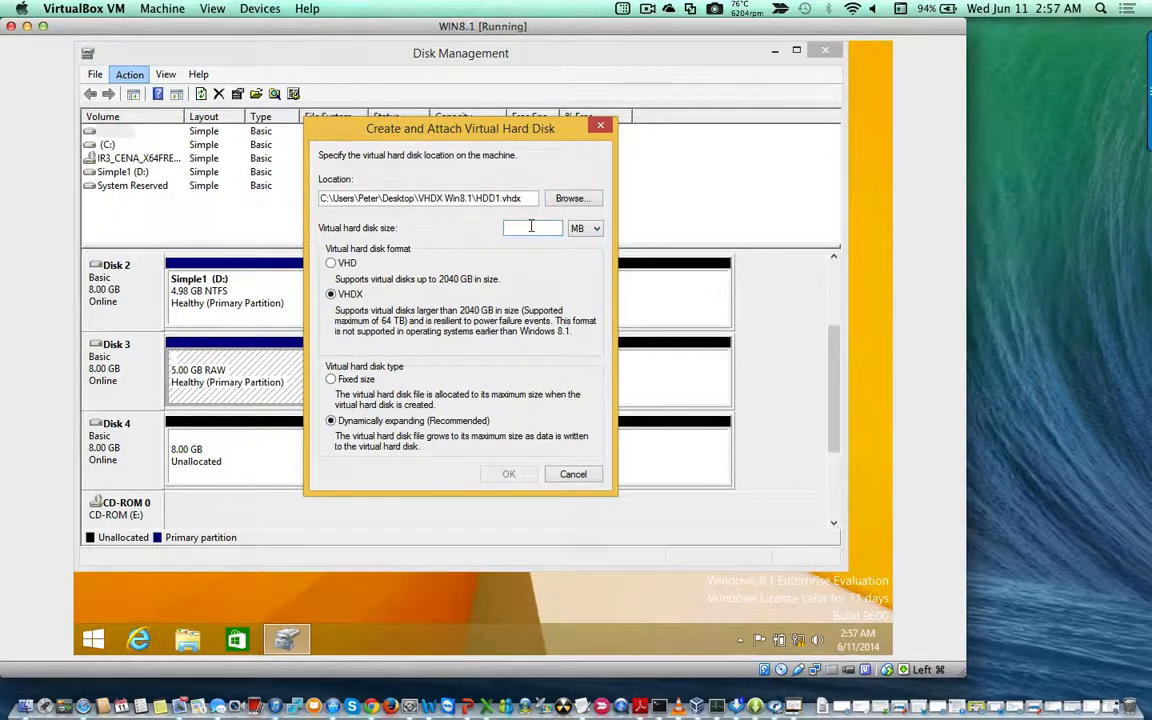
pyautogui.write('00')
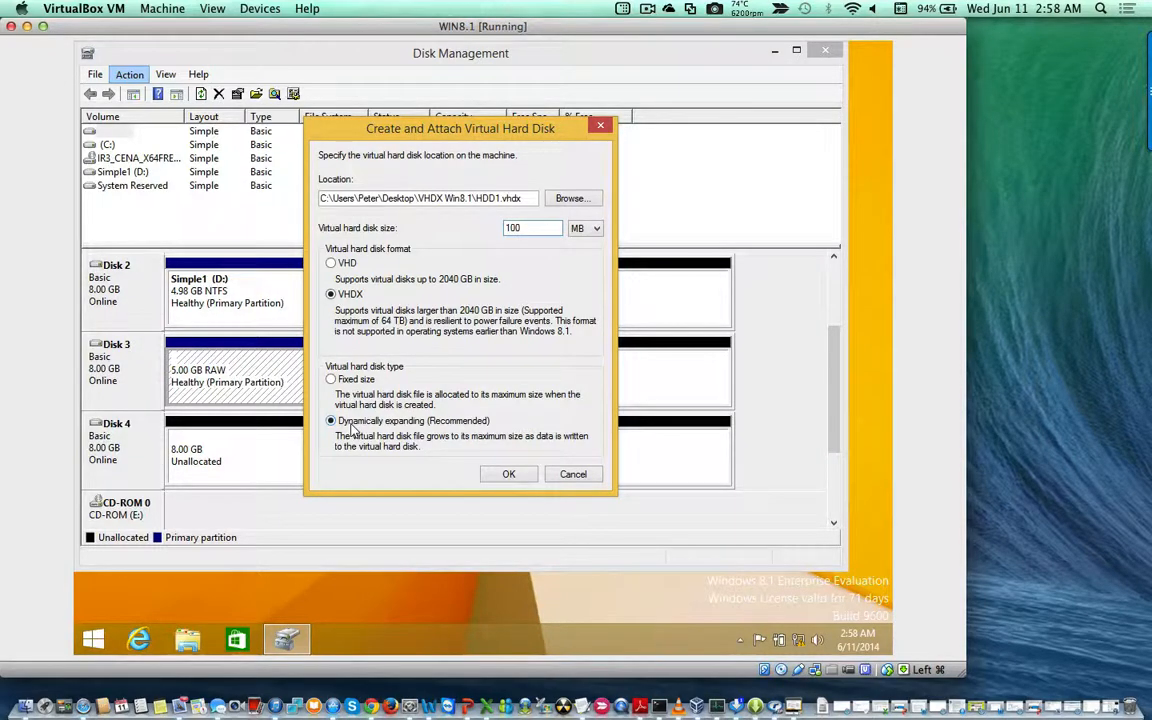
pyautogui.click(336, 379)
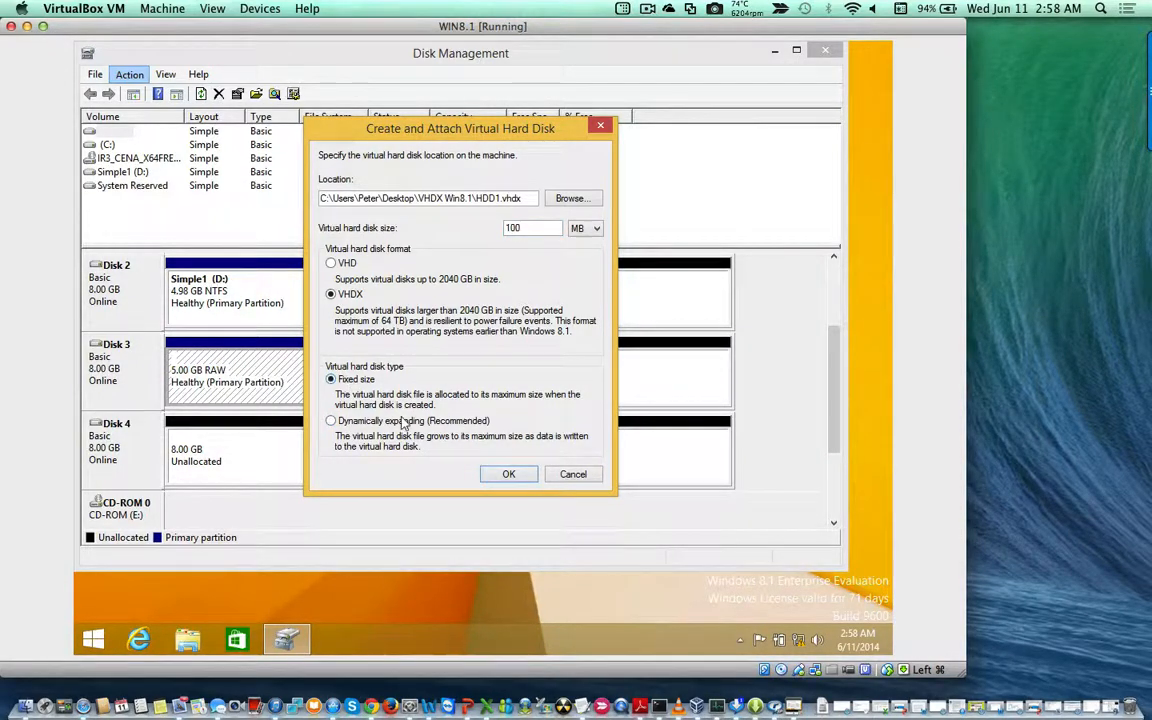
pyautogui.click(508, 474)
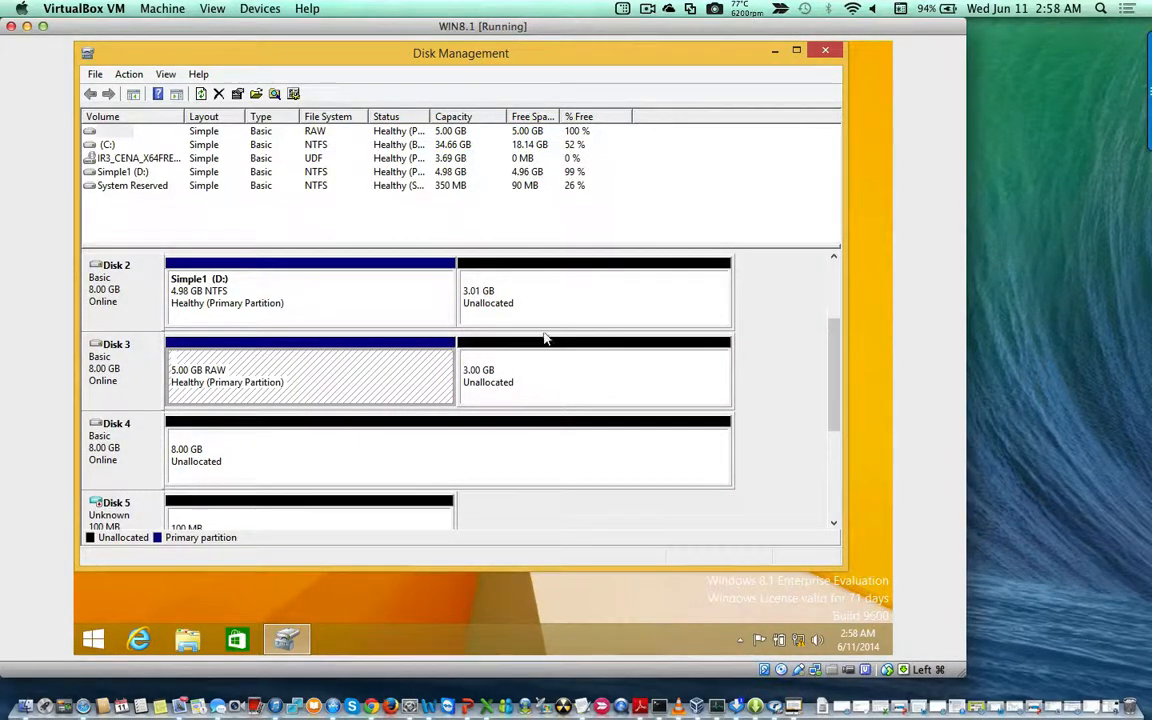
# Initialize the new 100 MB Disk 5 with the MBR (Master Boot Record) partition style.
pyautogui.moveTo(836, 352); pyautogui.dragTo(840, 410)
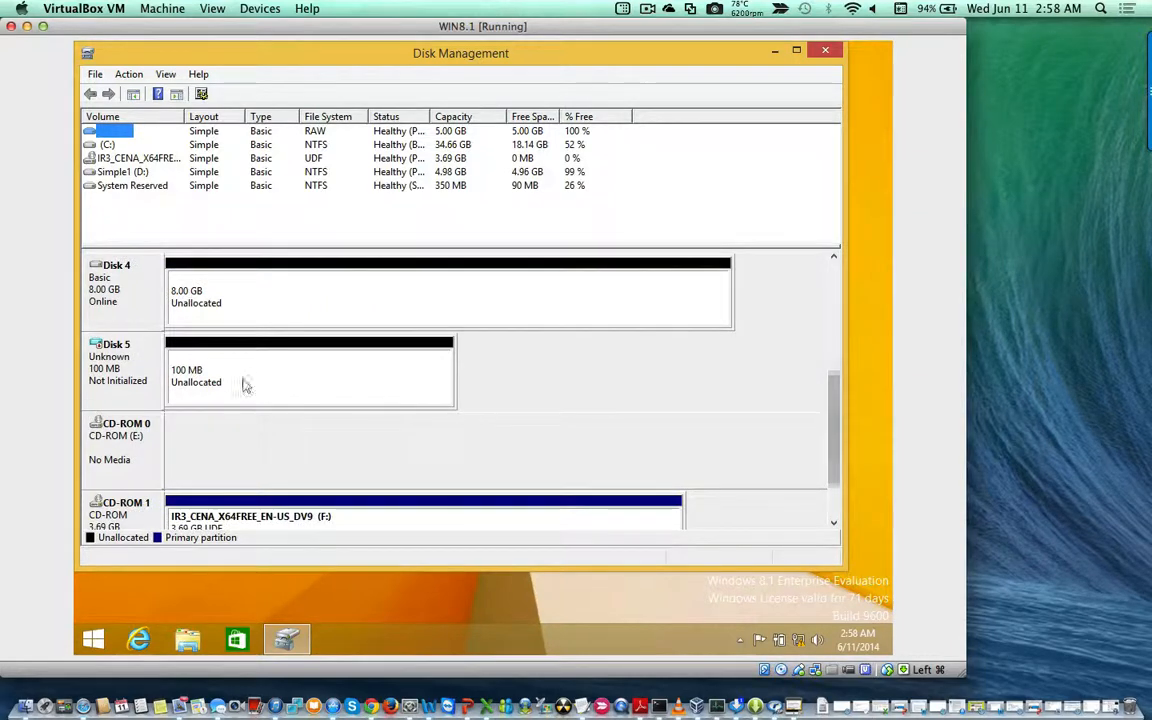
pyautogui.rightClick(100, 350)
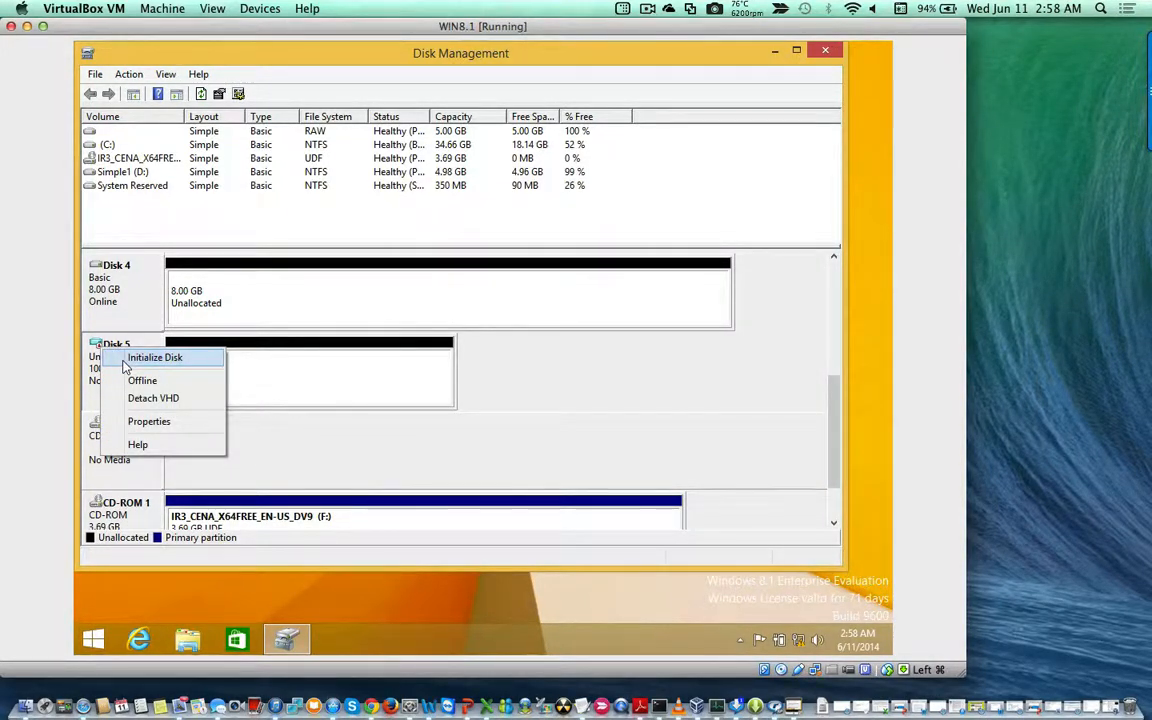
pyautogui.click(124, 360)
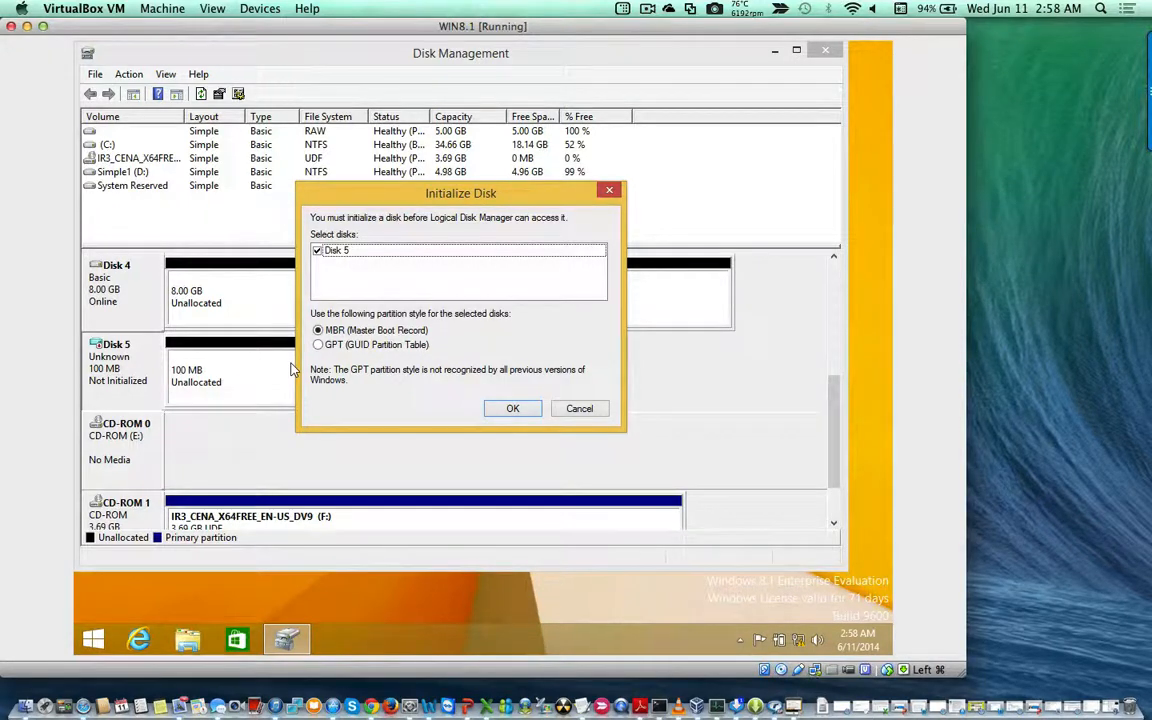
pyautogui.click(512, 408)
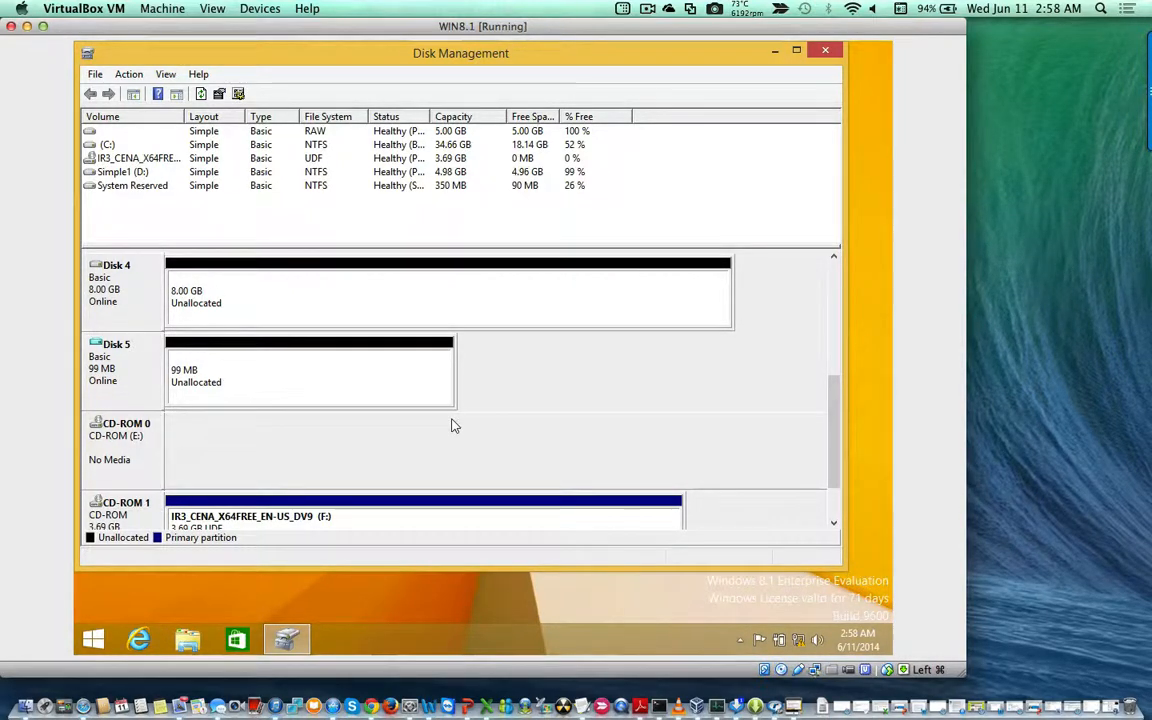
# Start a new simple volume in Disk 5's unallocated space, using the full 97 MB and drive letter G.
pyautogui.rightClick(368, 351)
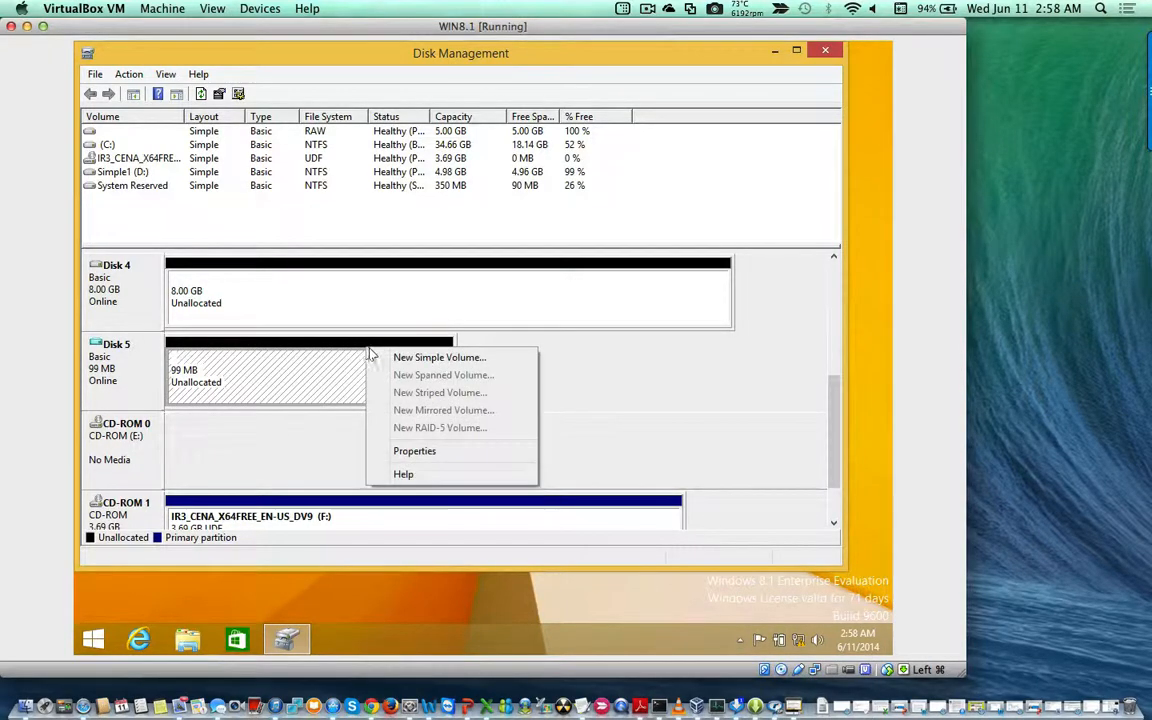
pyautogui.click(385, 358)
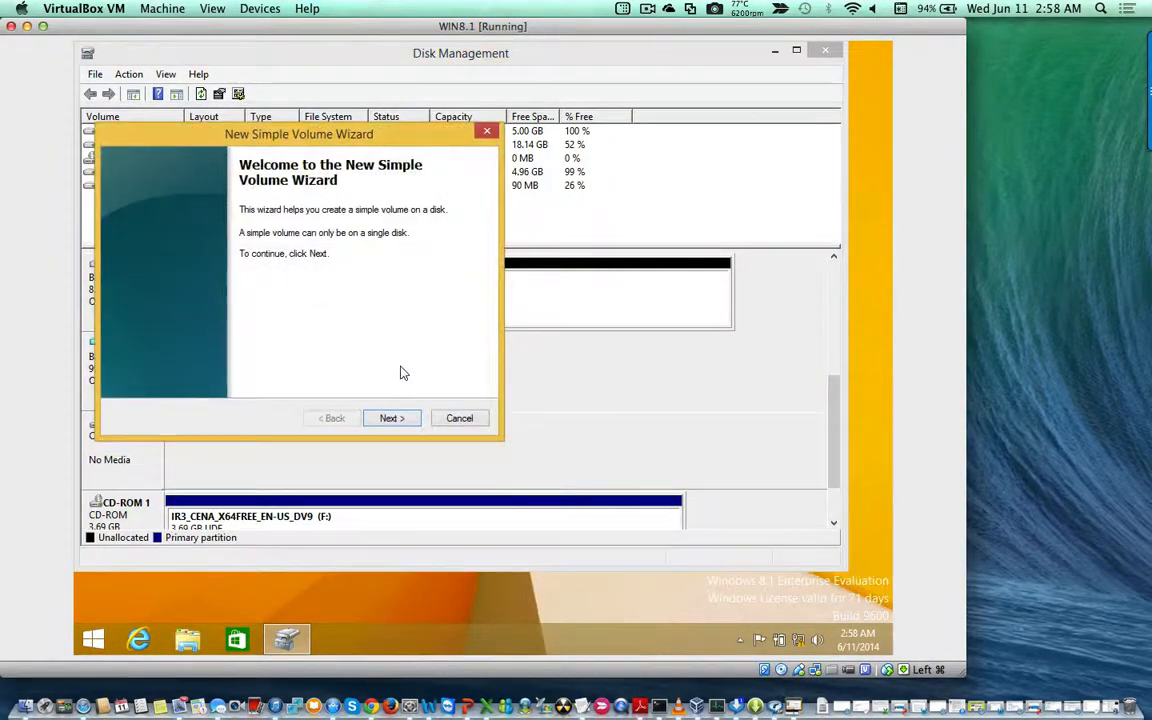
pyautogui.click(388, 419)
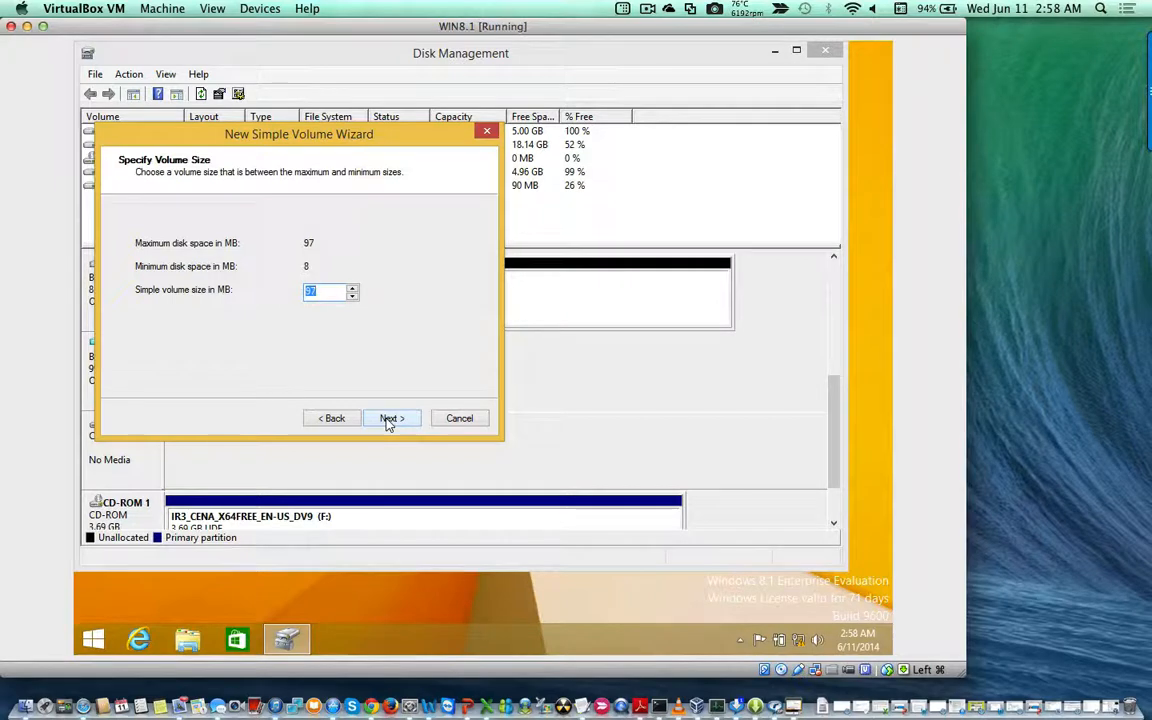
pyautogui.click(388, 420)
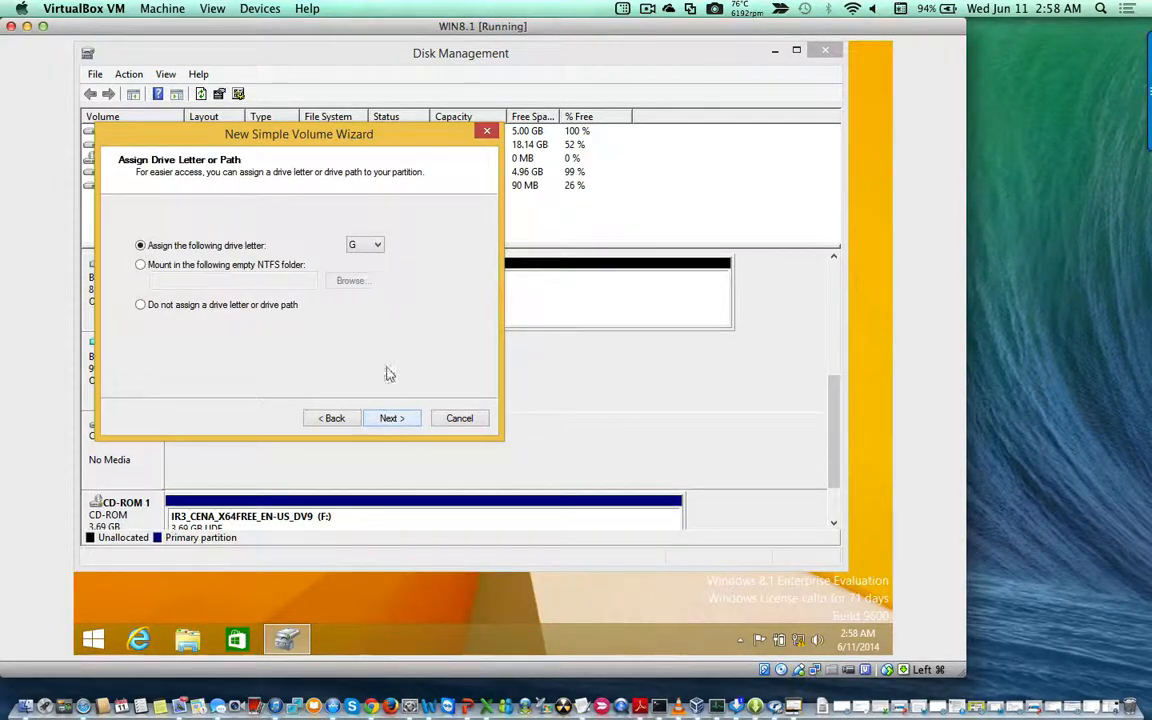
pyautogui.click(401, 424)
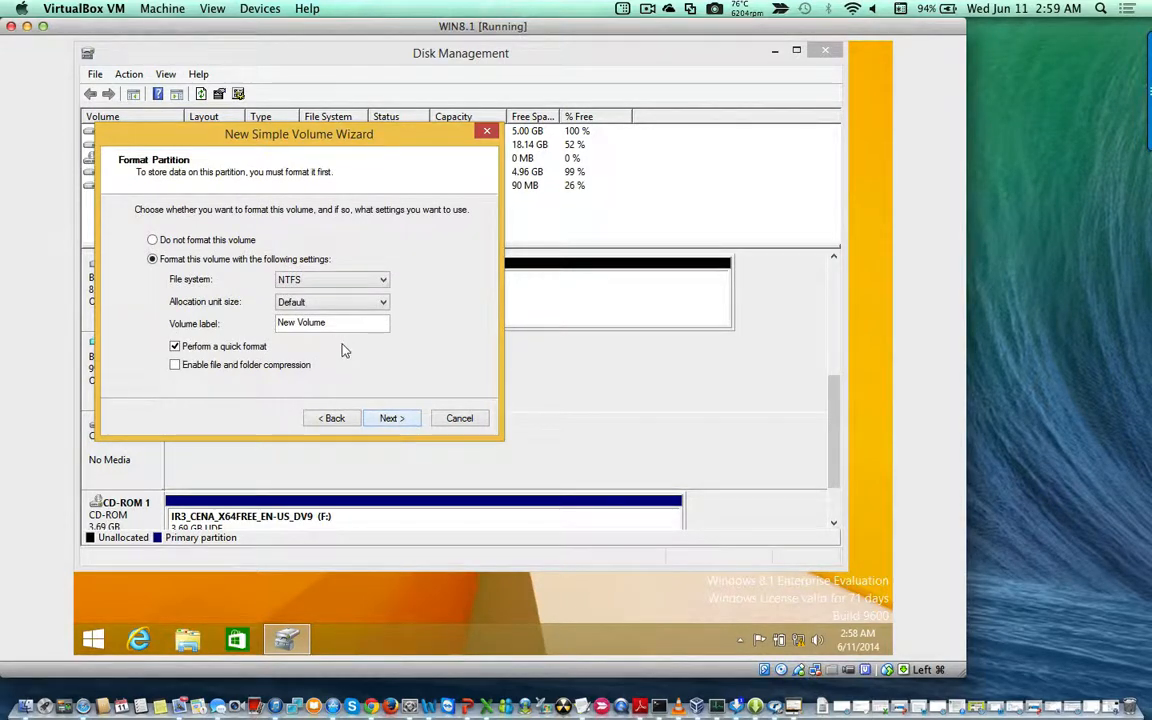
# Label the volume HDD1, keep the NTFS quick format settings, and finish creating it.
pyautogui.moveTo(337, 324); pyautogui.dragTo(278, 323)
pyautogui.write('H')
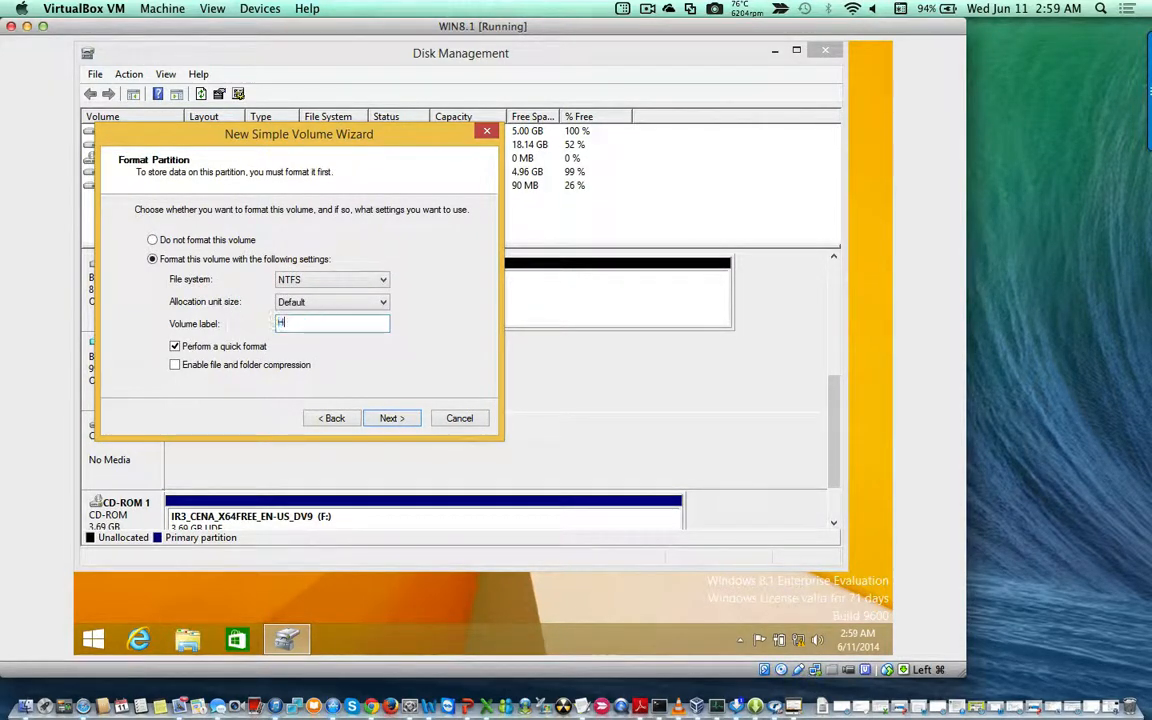
pyautogui.write('DD1')
pyautogui.click(391, 417)
pyautogui.click(392, 416)
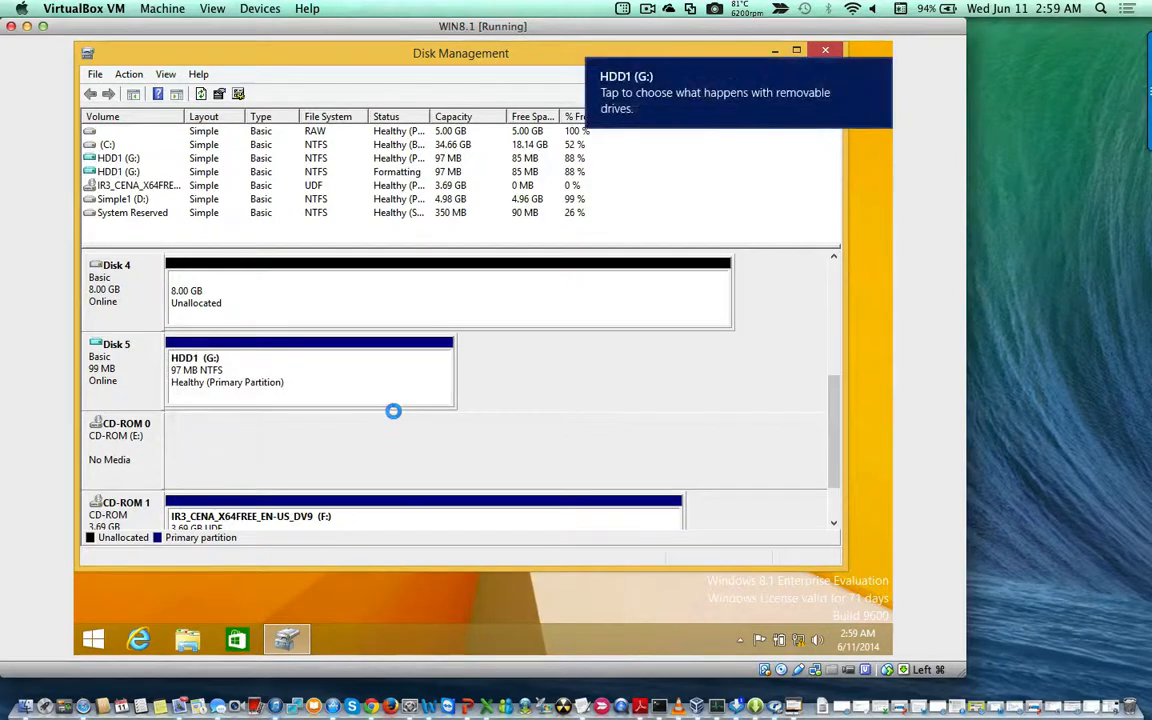
# In File Explorer, check the HDD1 (G:) drive and the HDD1 disk image file in the desktop's VHDX Win8.1 folder.
pyautogui.click(187, 638)
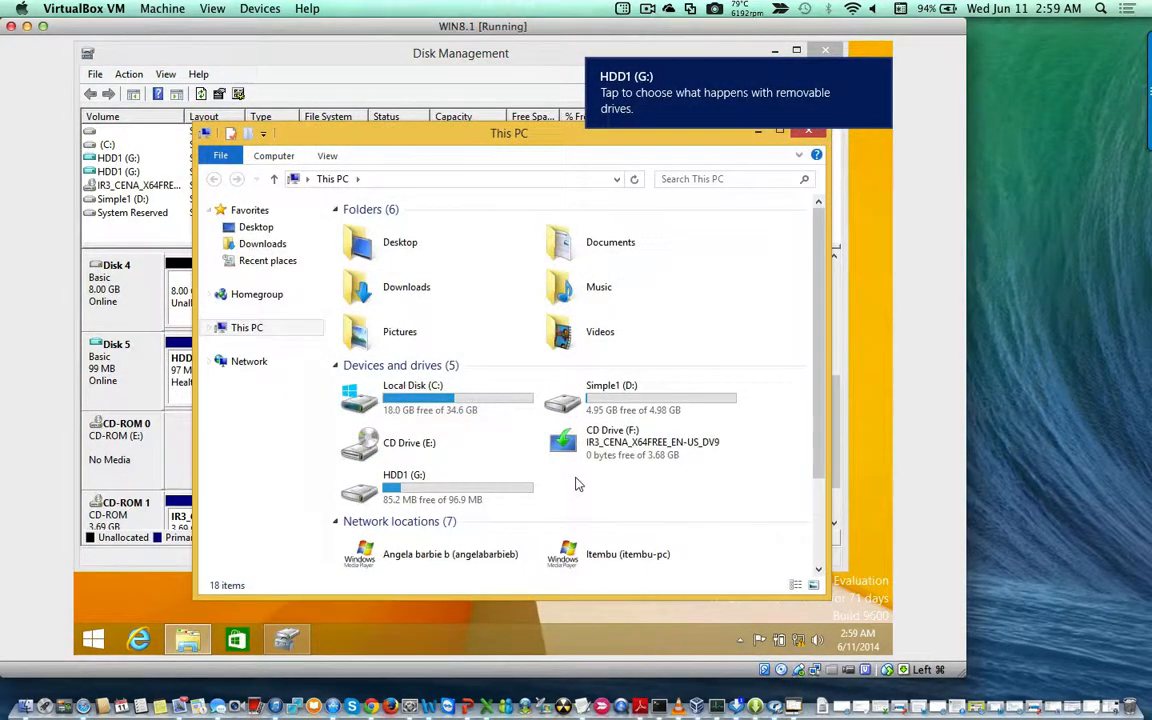
pyautogui.click(475, 480)
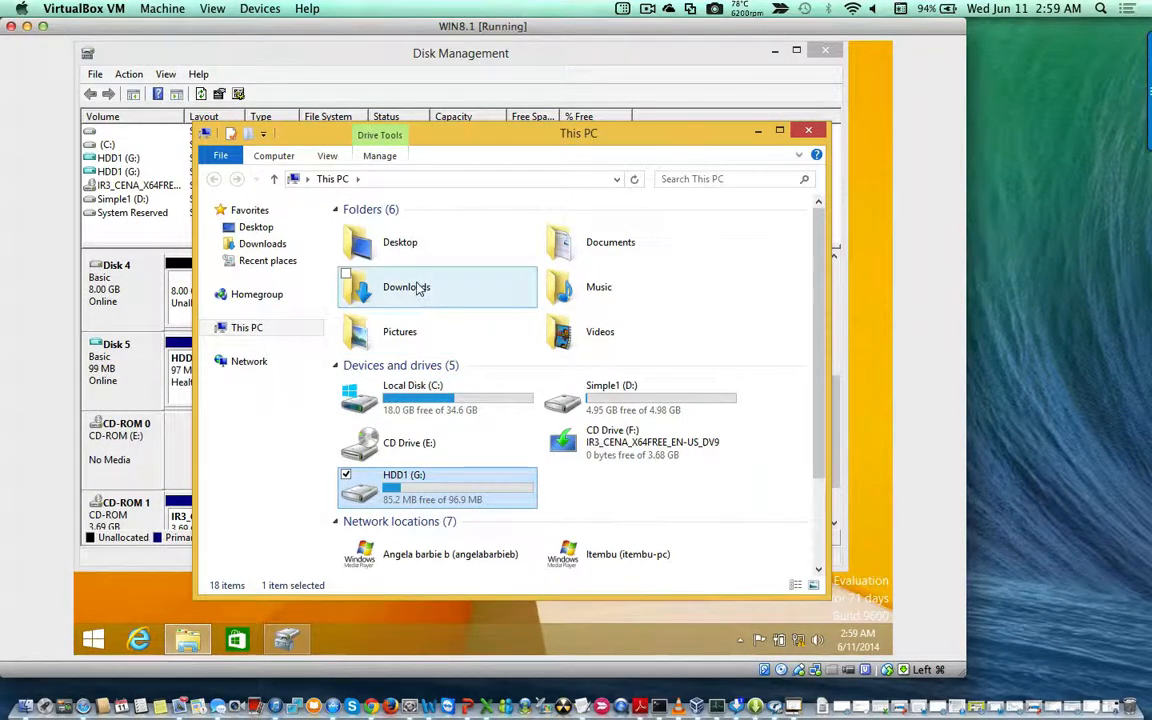
pyautogui.doubleClick(419, 249)
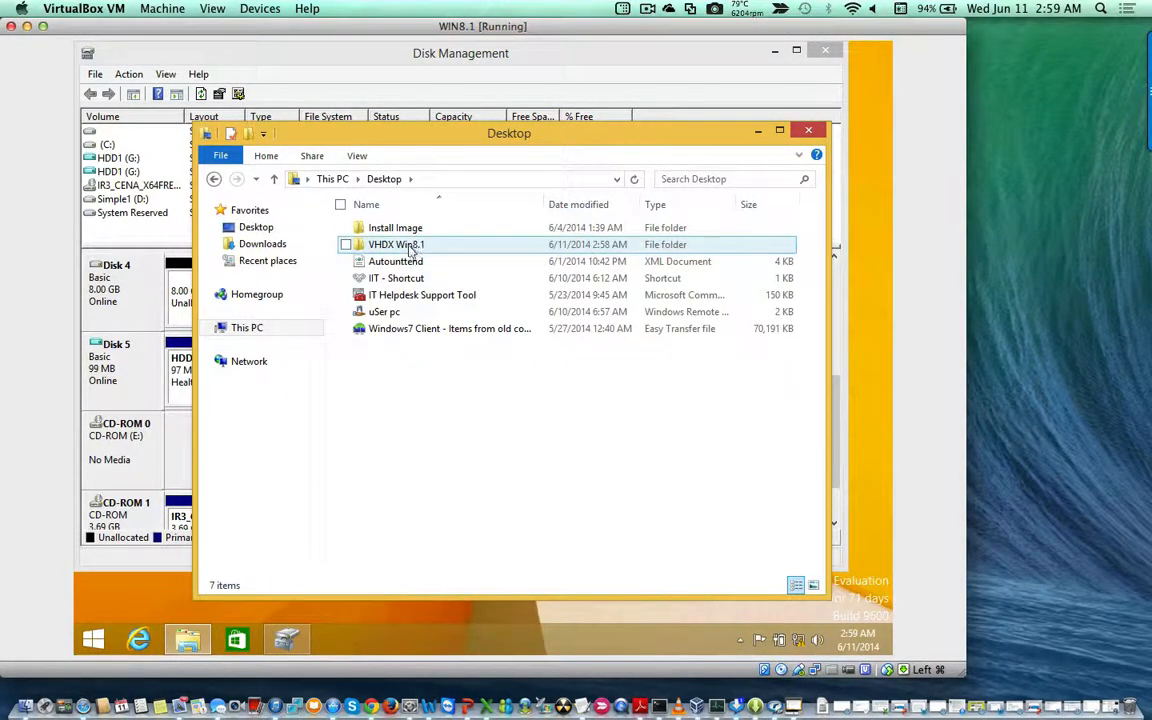
pyautogui.click(413, 250)
pyautogui.doubleClick(413, 250)
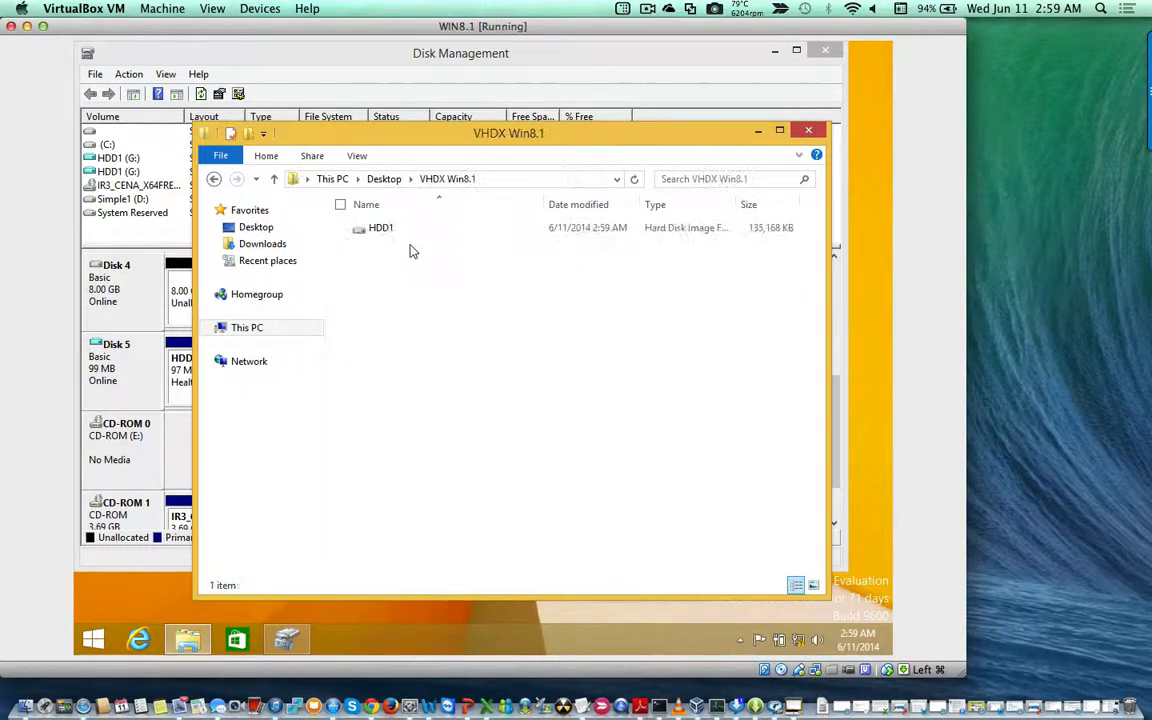
pyautogui.click(386, 231)
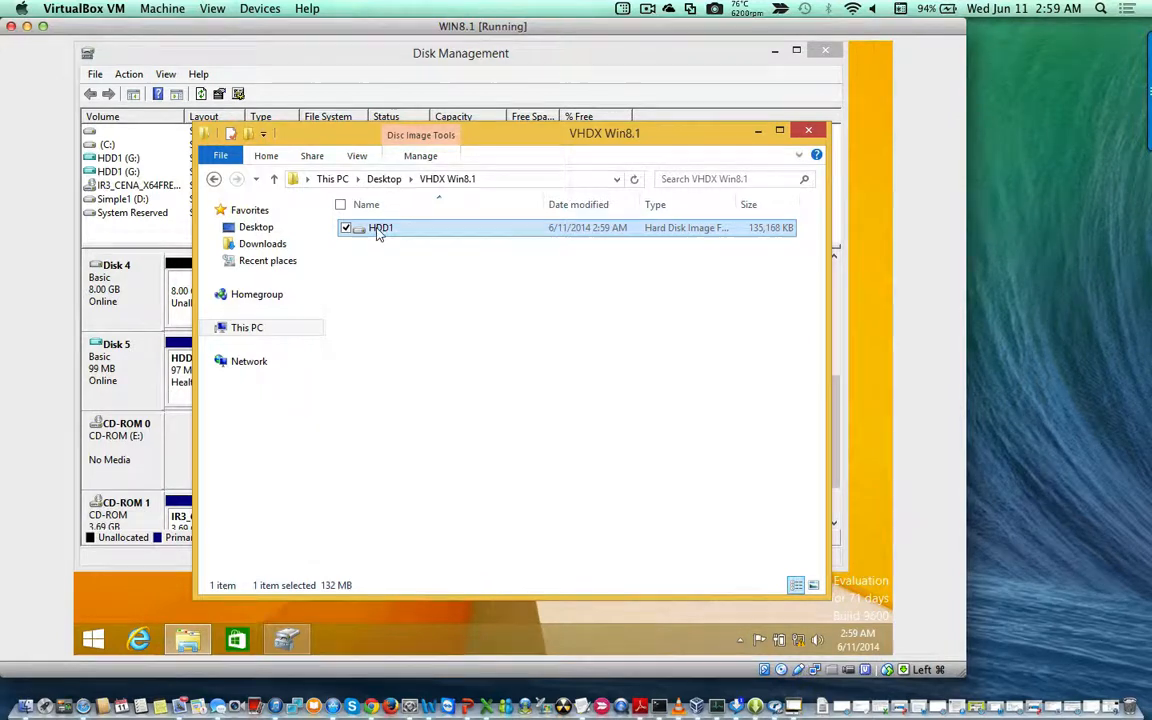
# Open the HDD1 (G:) drive from This PC and create a folder named VHD1 in it.
pyautogui.click(246, 329)
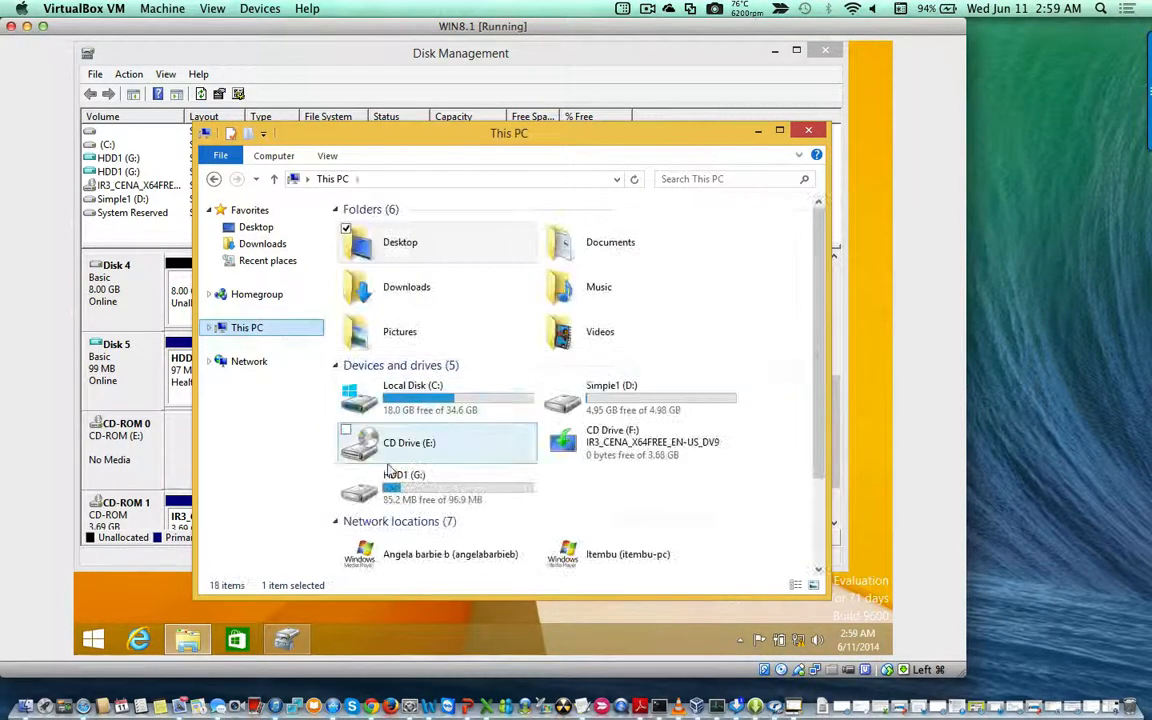
pyautogui.doubleClick(392, 478)
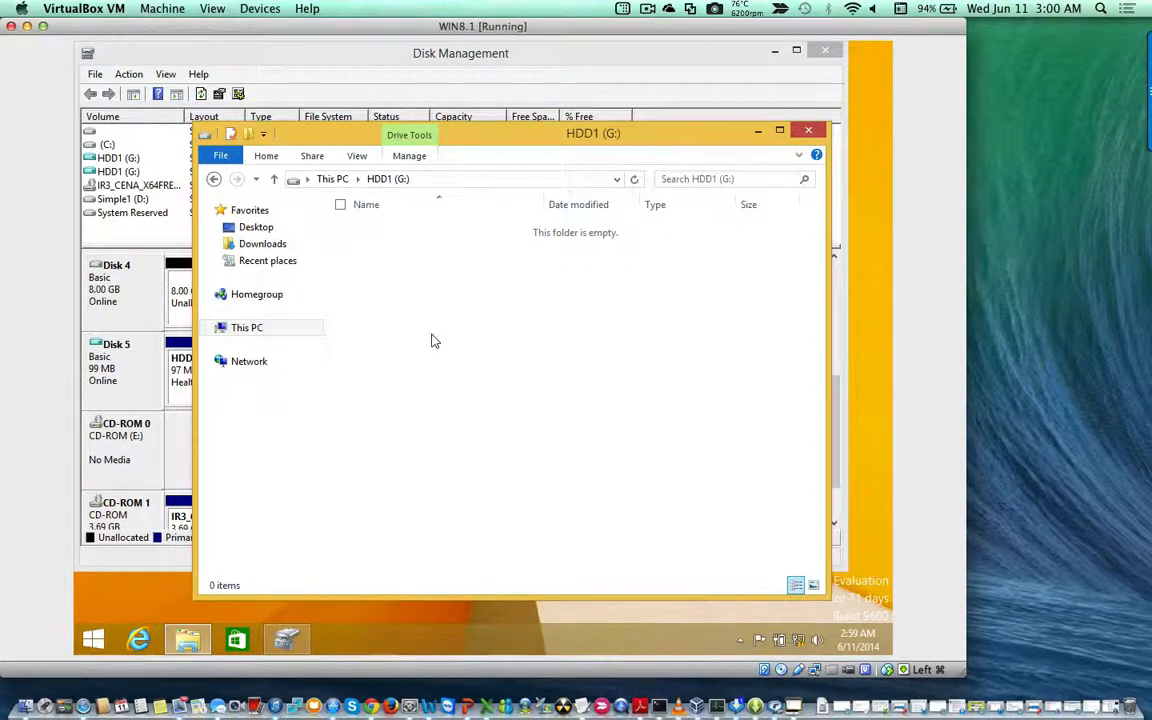
pyautogui.rightClick(432, 291)
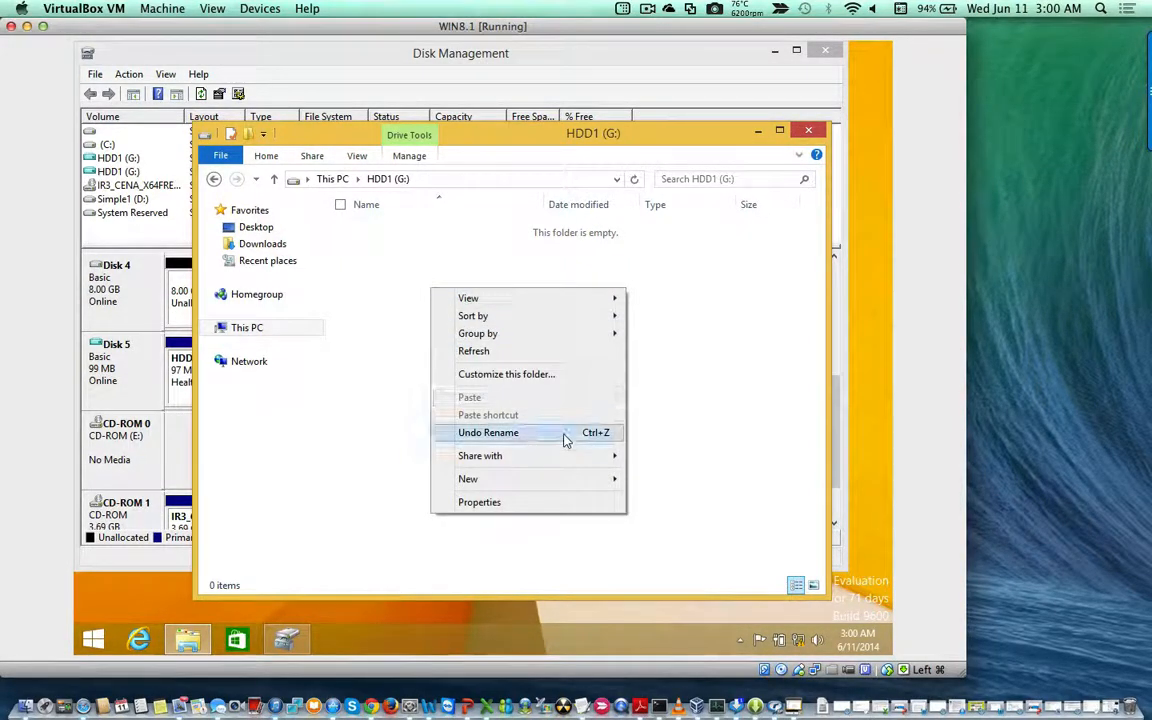
pyautogui.moveTo(583, 483)
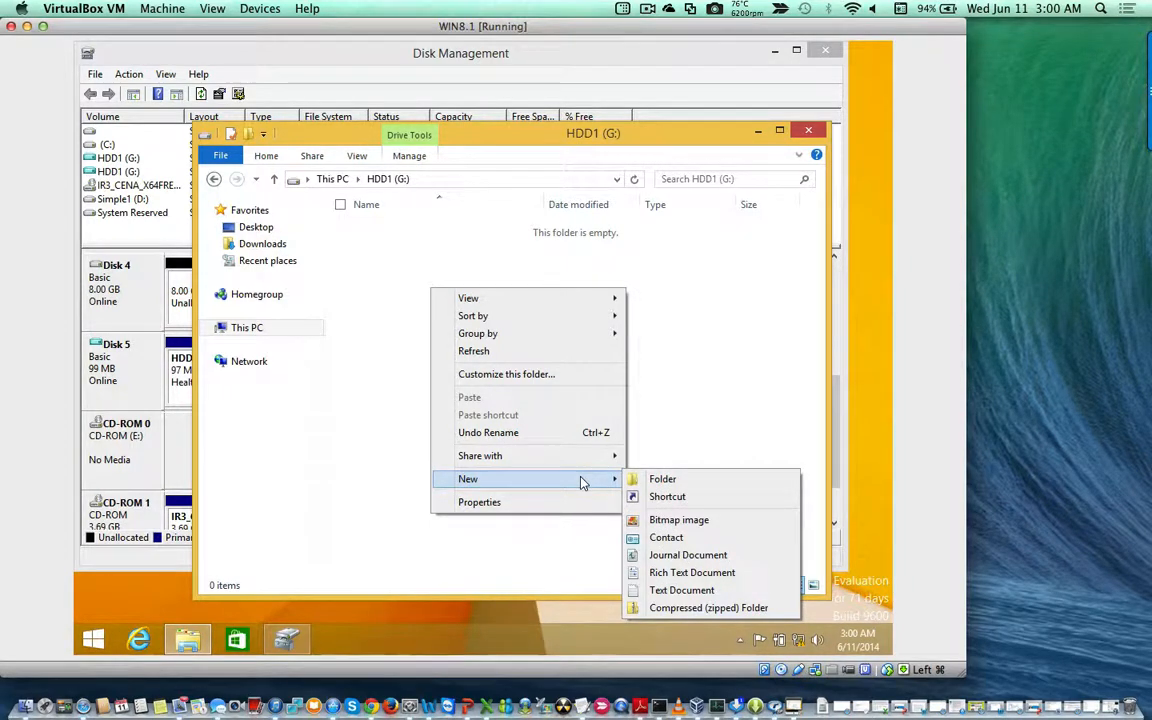
pyautogui.click(635, 482)
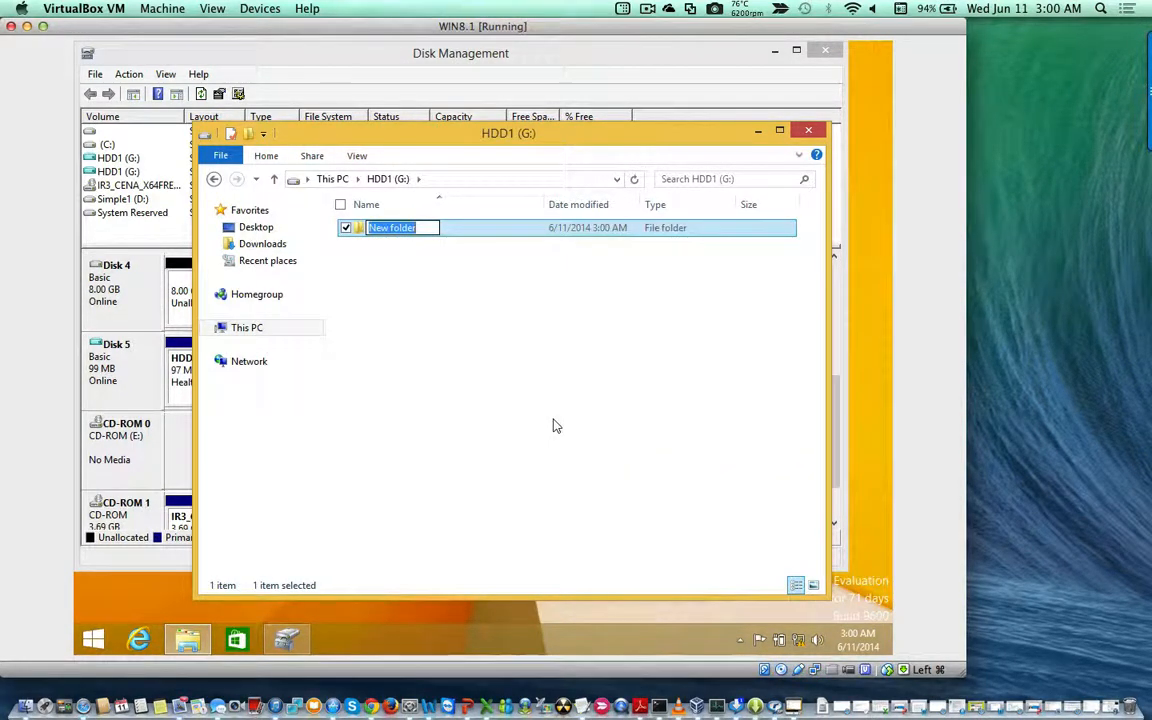
pyautogui.write('VHD')
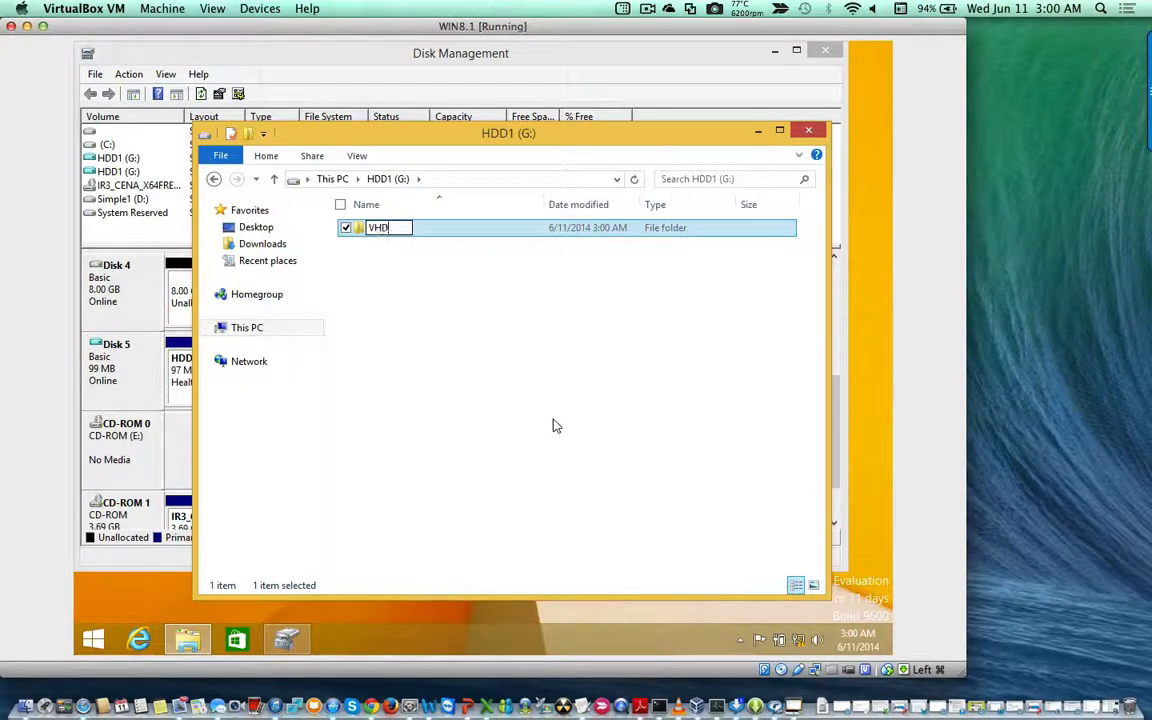
pyautogui.write('1')
pyautogui.click(434, 338)
# Create a second folder named VHD2 on the HDD1 (G:) drive.
pyautogui.rightClick(433, 333)
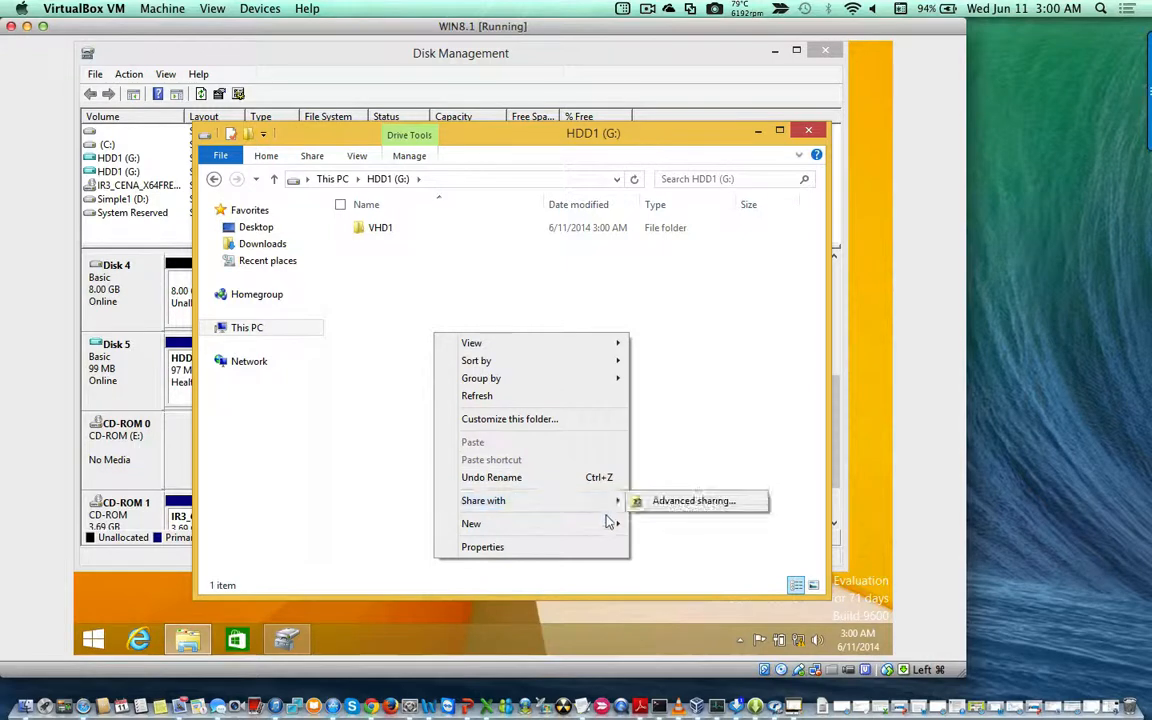
pyautogui.moveTo(609, 525)
pyautogui.click(658, 394)
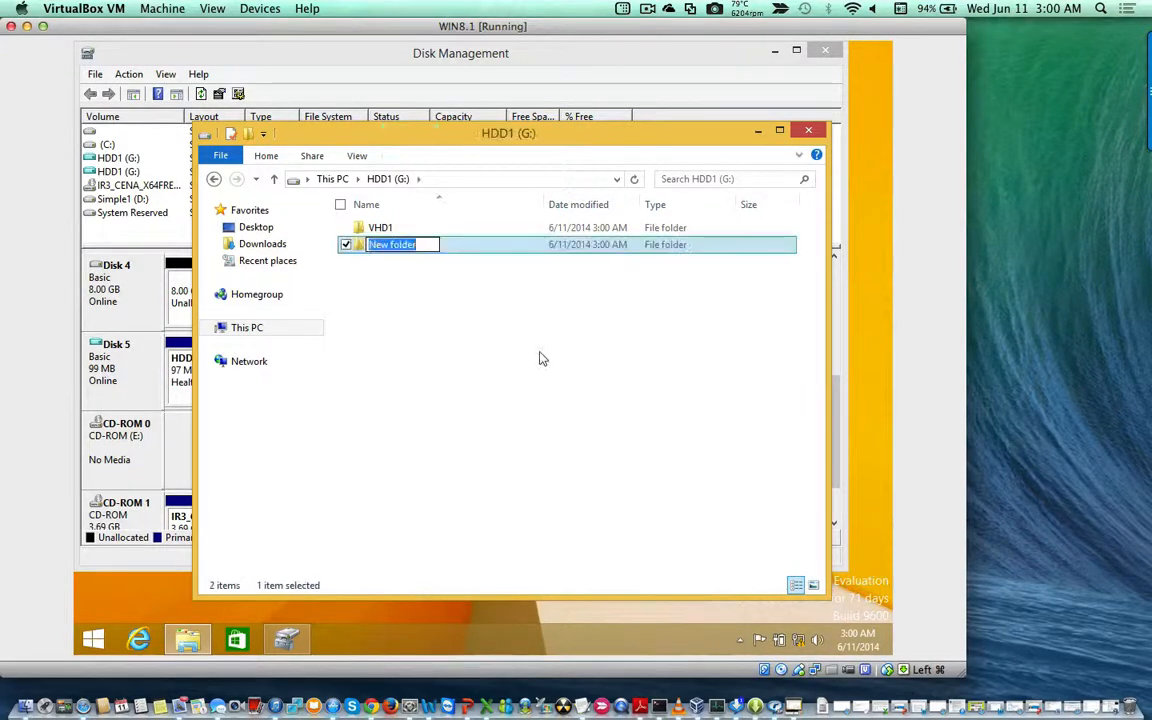
pyautogui.write('VHD2')
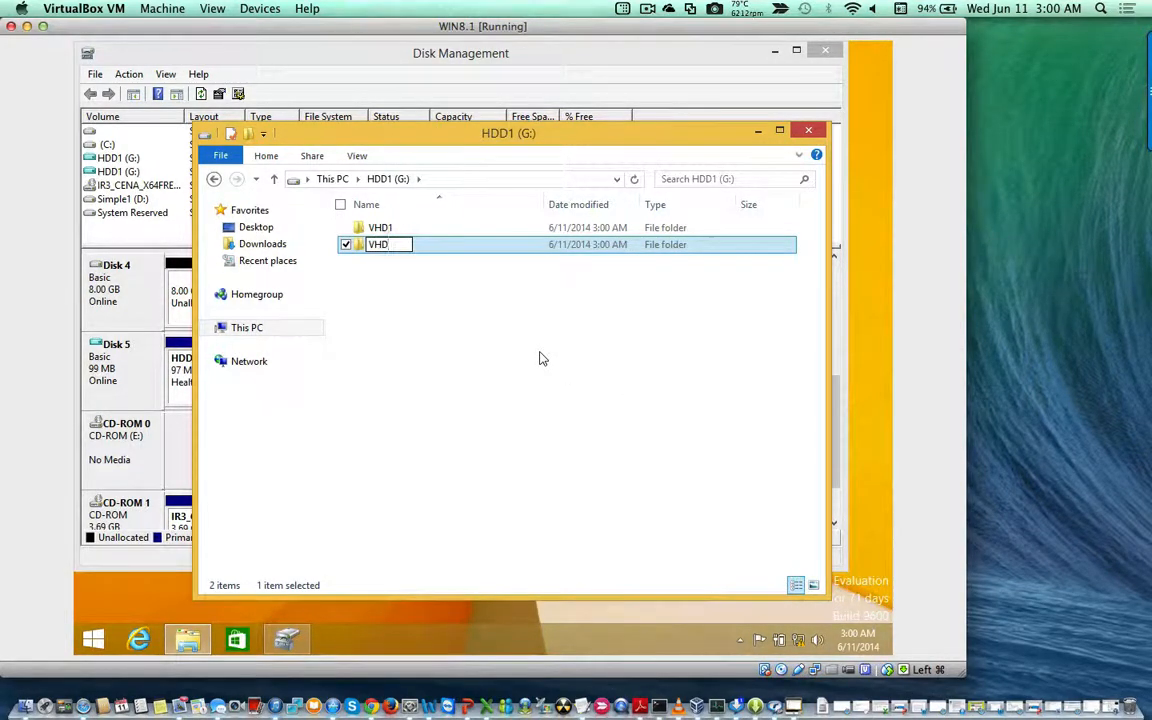
pyautogui.click(468, 339)
# Create a third folder named VHD3 on the HDD1 (G:) drive.
pyautogui.rightClick(419, 293)
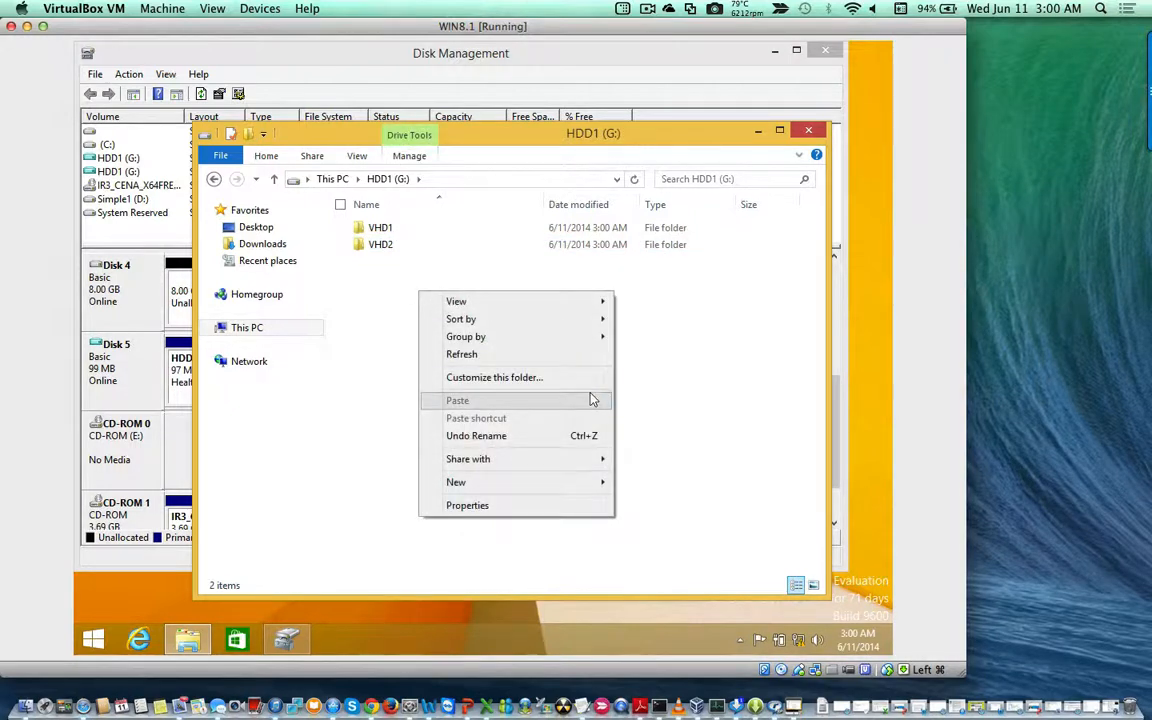
pyautogui.moveTo(591, 484)
pyautogui.click(645, 484)
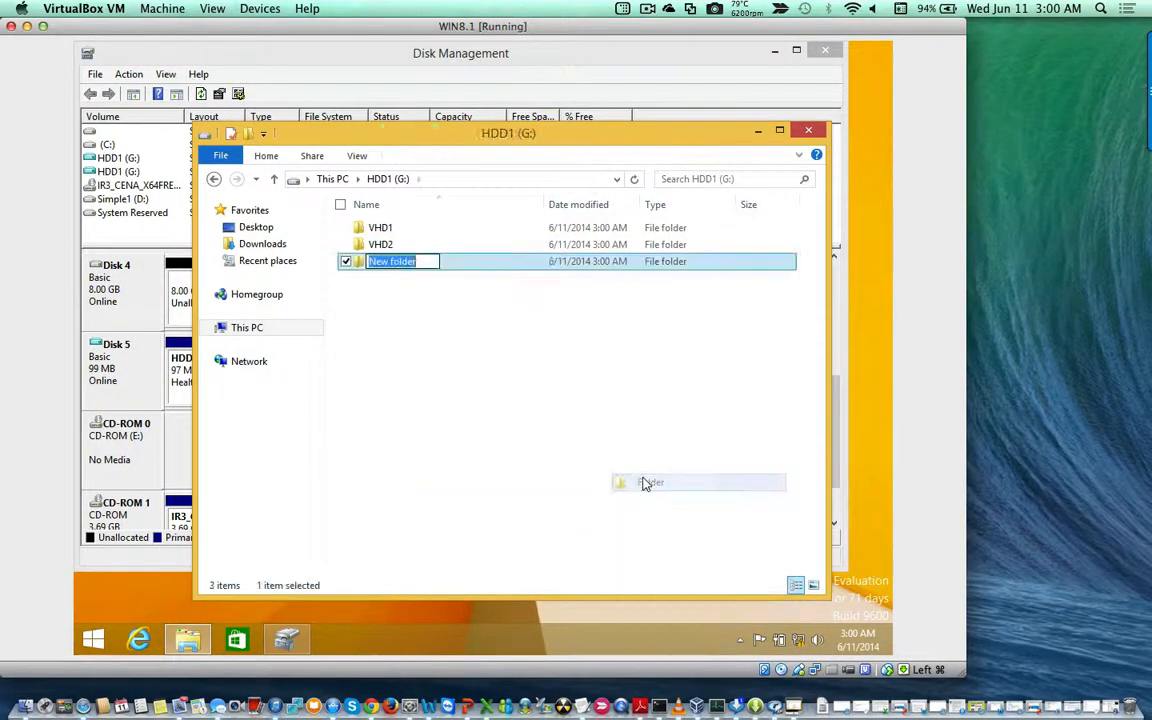
pyautogui.write('VHD3')
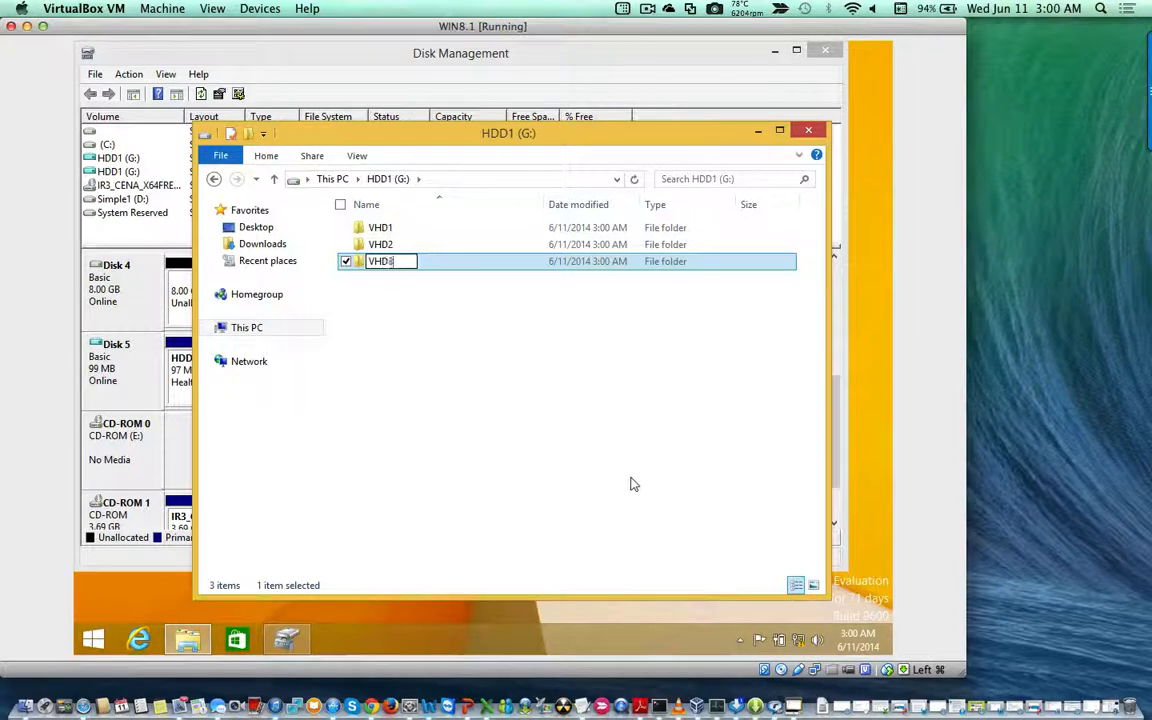
pyautogui.press('Return')
pyautogui.click(478, 379)
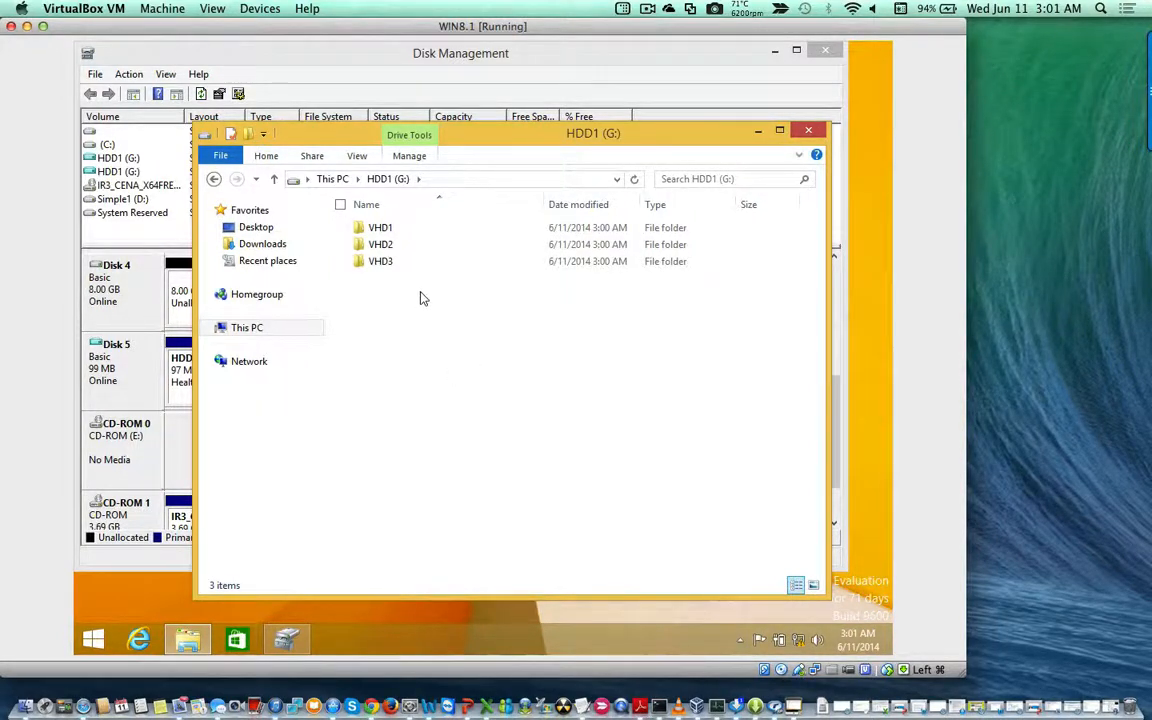
# Open the VHD1 folder and create a rich text document in it, keeping the default name.
pyautogui.doubleClick(390, 230)
pyautogui.rightClick(390, 252)
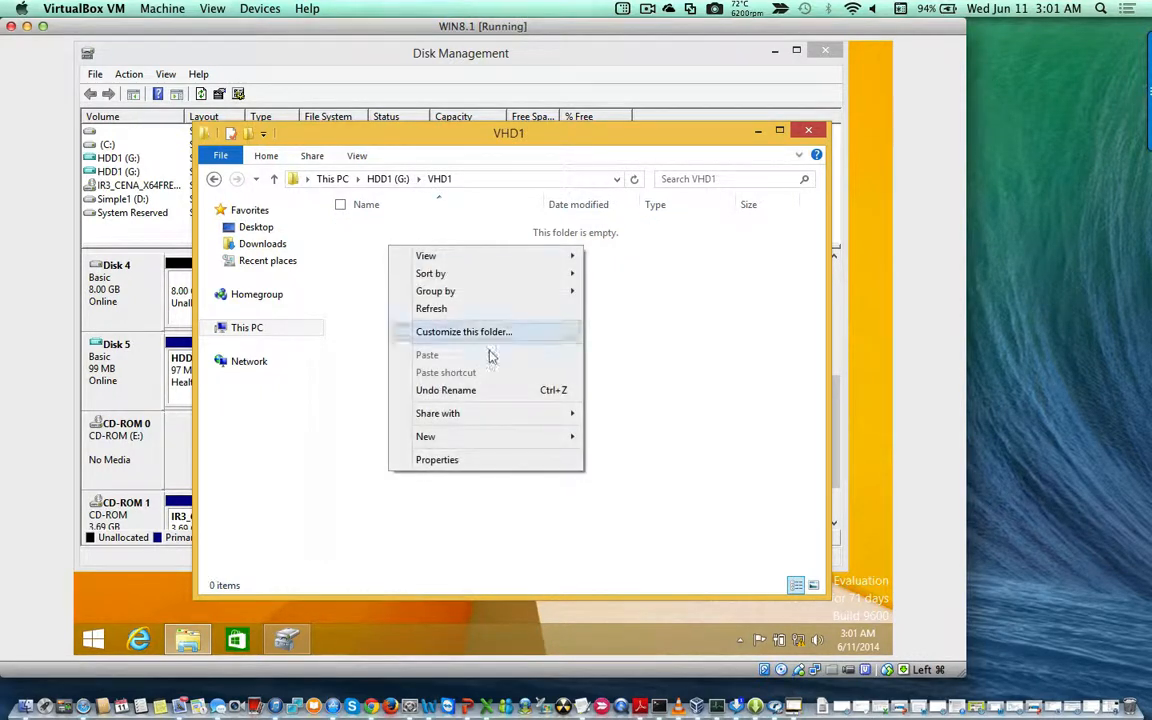
pyautogui.moveTo(521, 446)
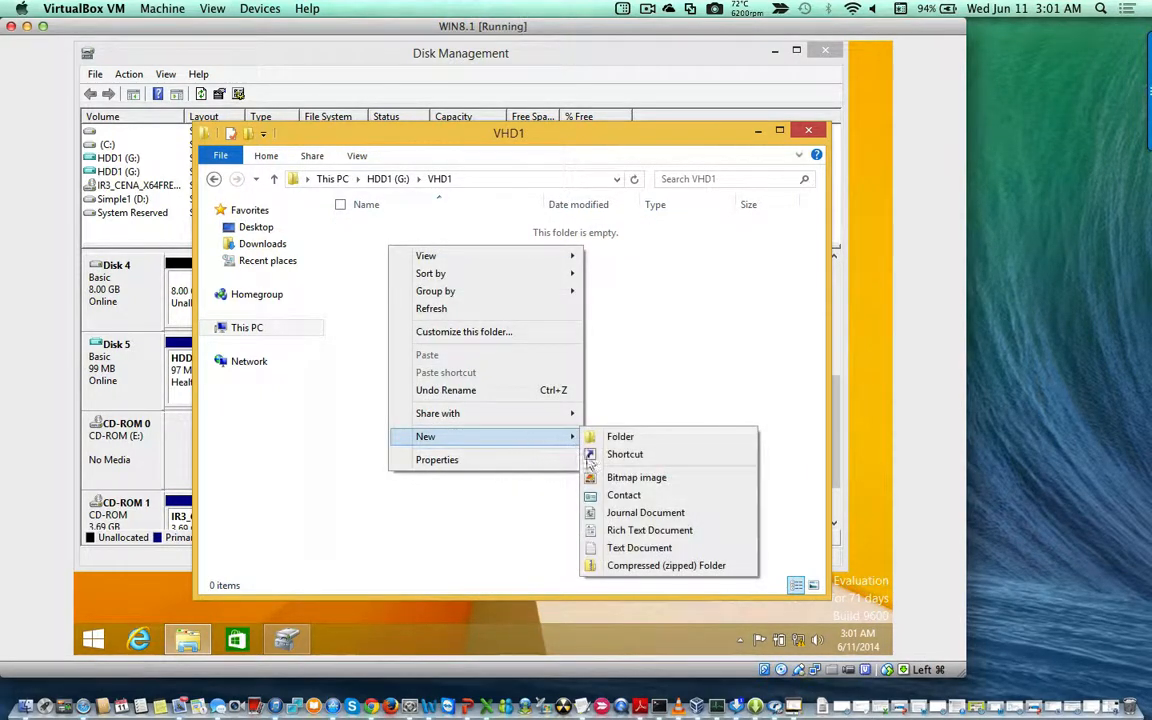
pyautogui.click(619, 538)
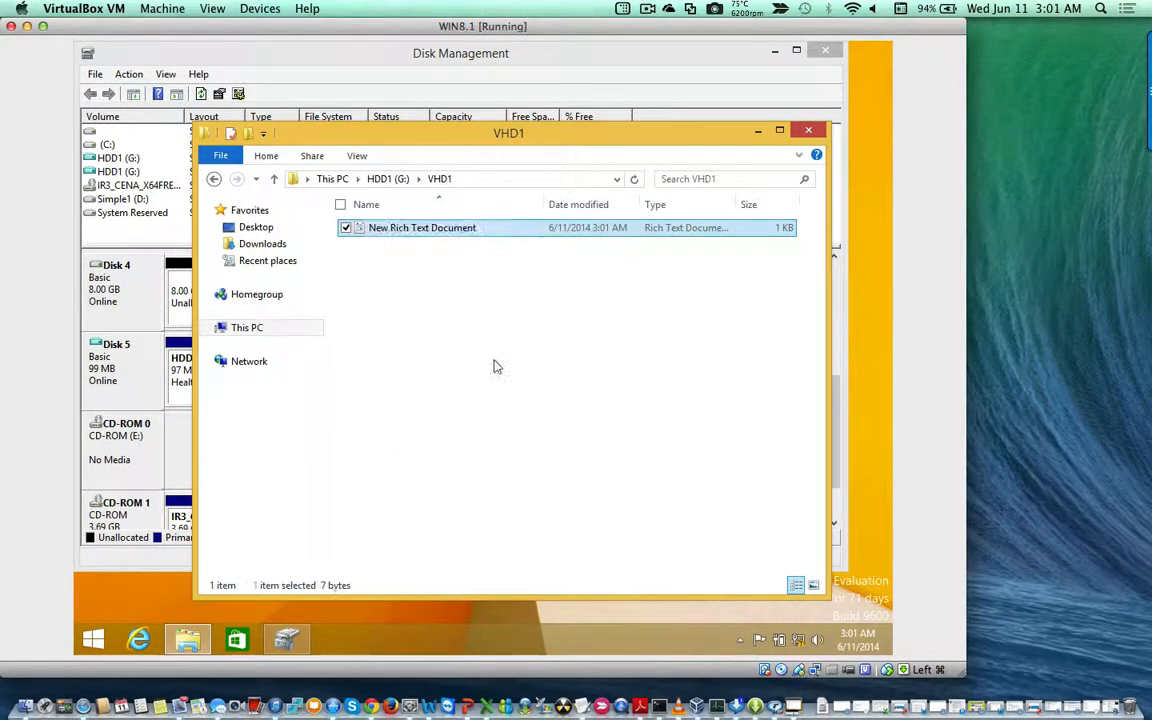
pyautogui.click(496, 365)
# Go back to HDD1 (G:), open the VHD2 folder, and create a rich text document with the default name.
pyautogui.click(376, 188)
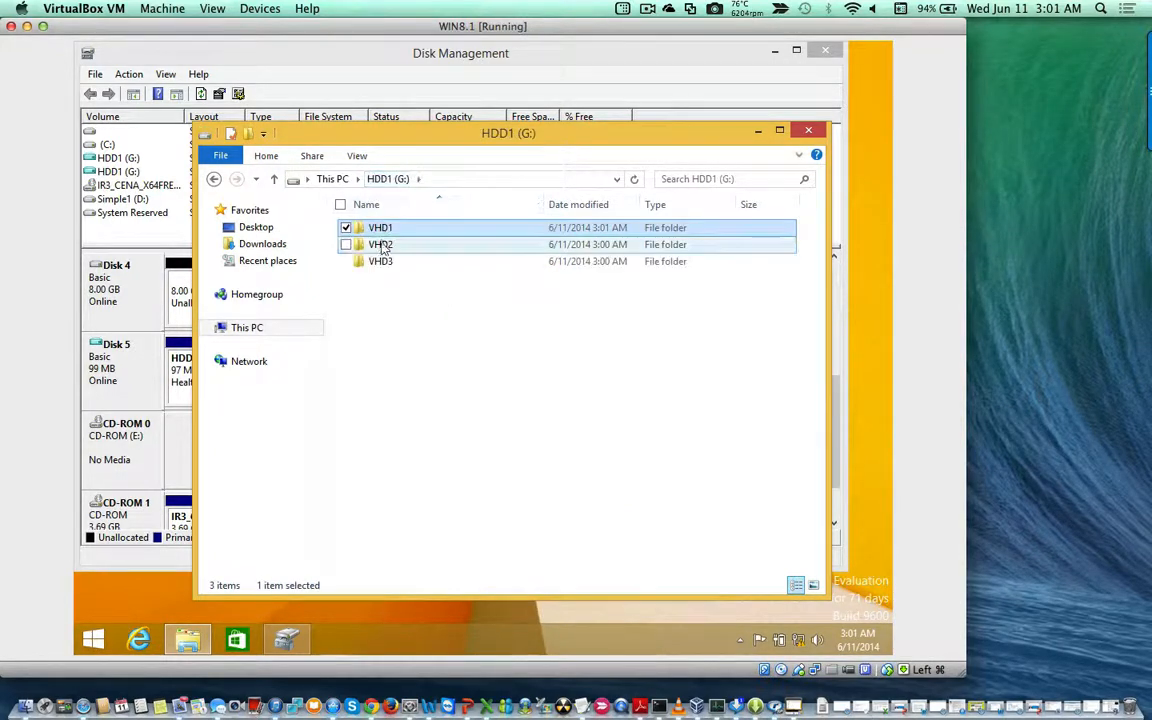
pyautogui.doubleClick(381, 244)
pyautogui.rightClick(431, 271)
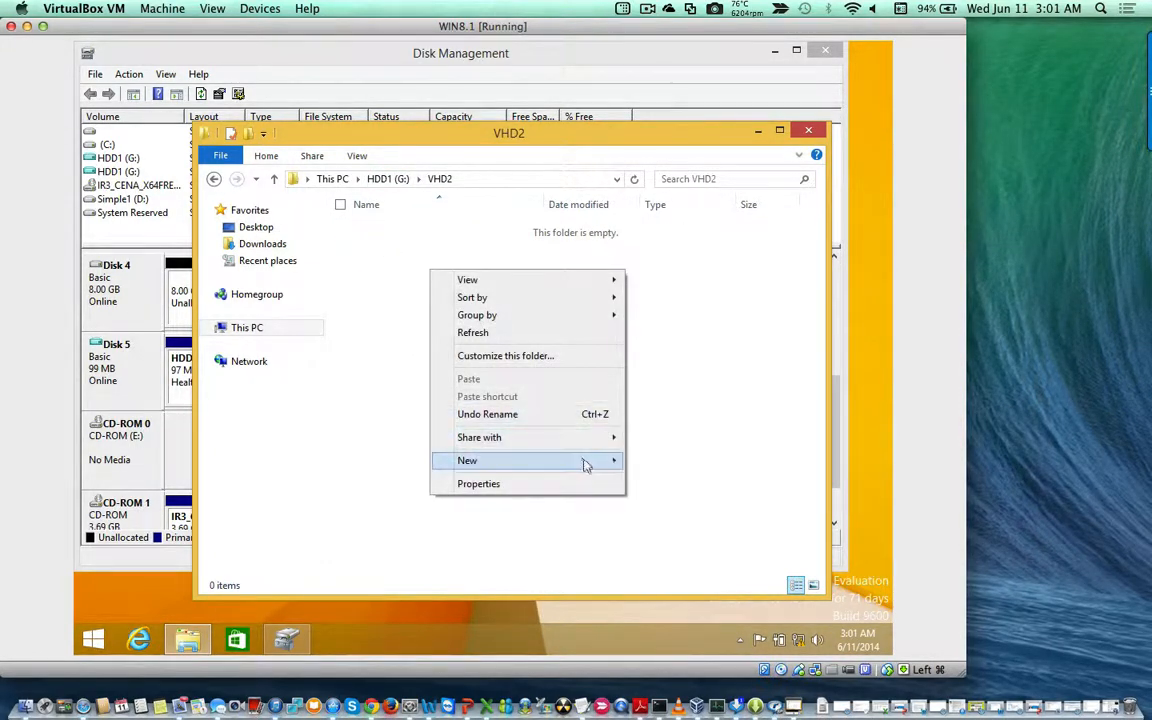
pyautogui.moveTo(600, 461)
pyautogui.click(648, 556)
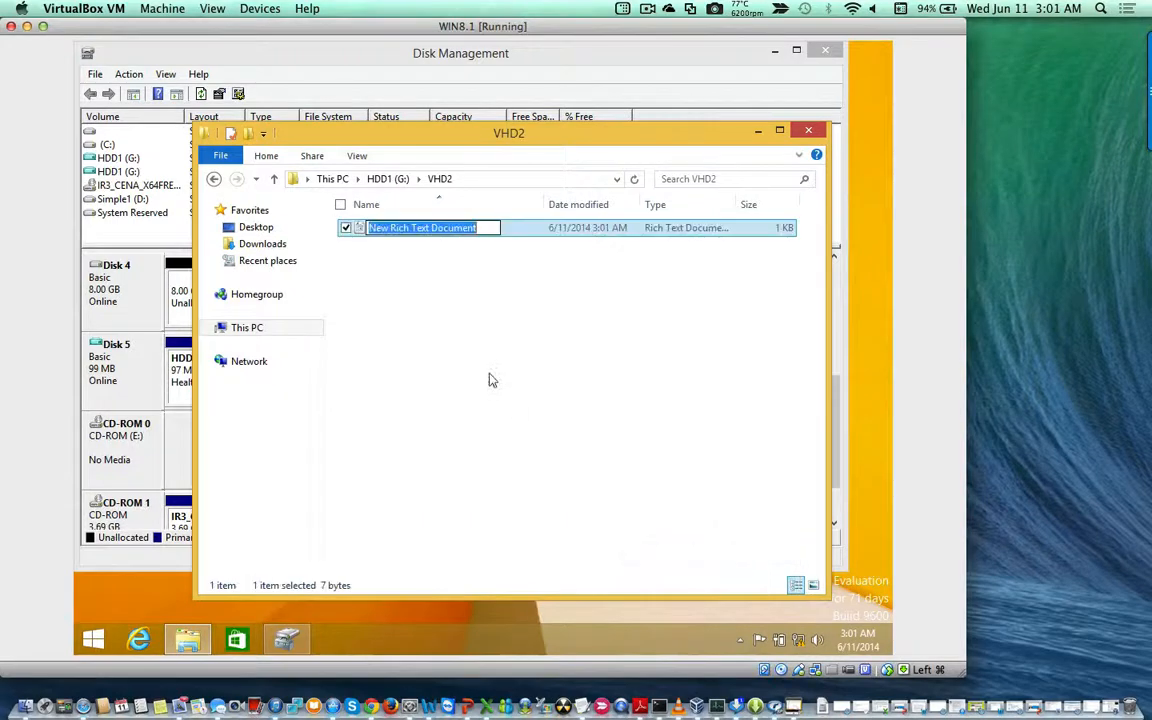
pyautogui.click(489, 381)
# Return to HDD1 (G:), open the VHD3 folder, and add a rich text document with the default name.
pyautogui.click(386, 179)
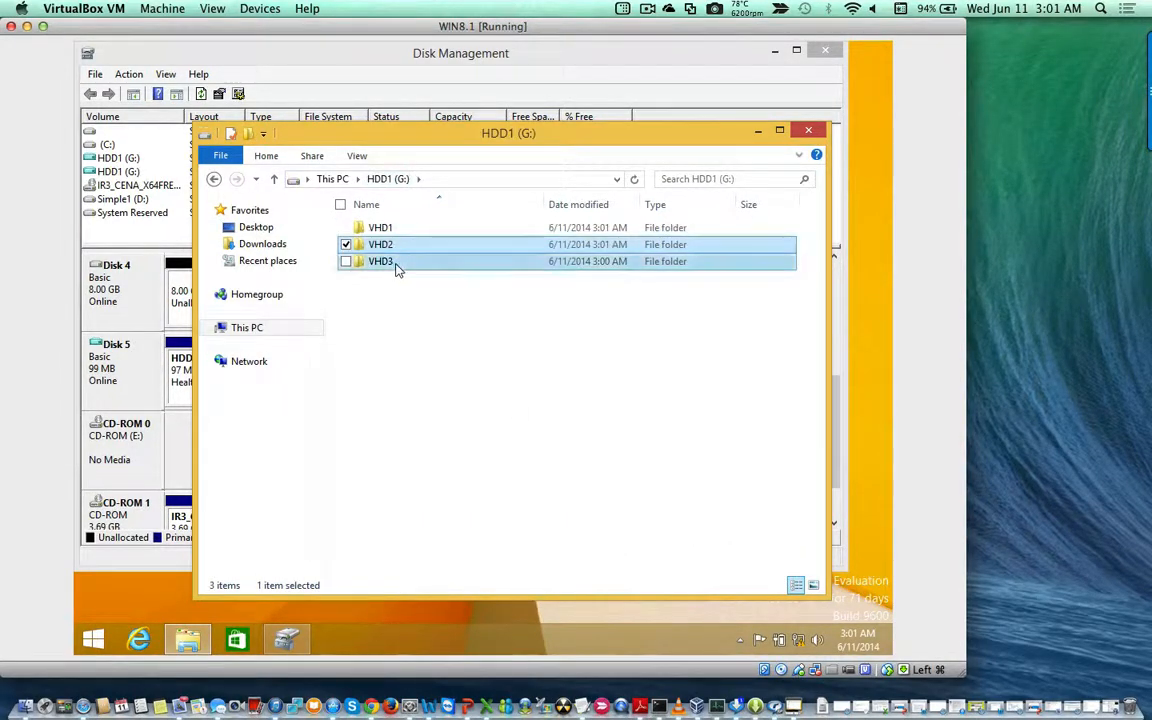
pyautogui.doubleClick(396, 262)
pyautogui.rightClick(487, 299)
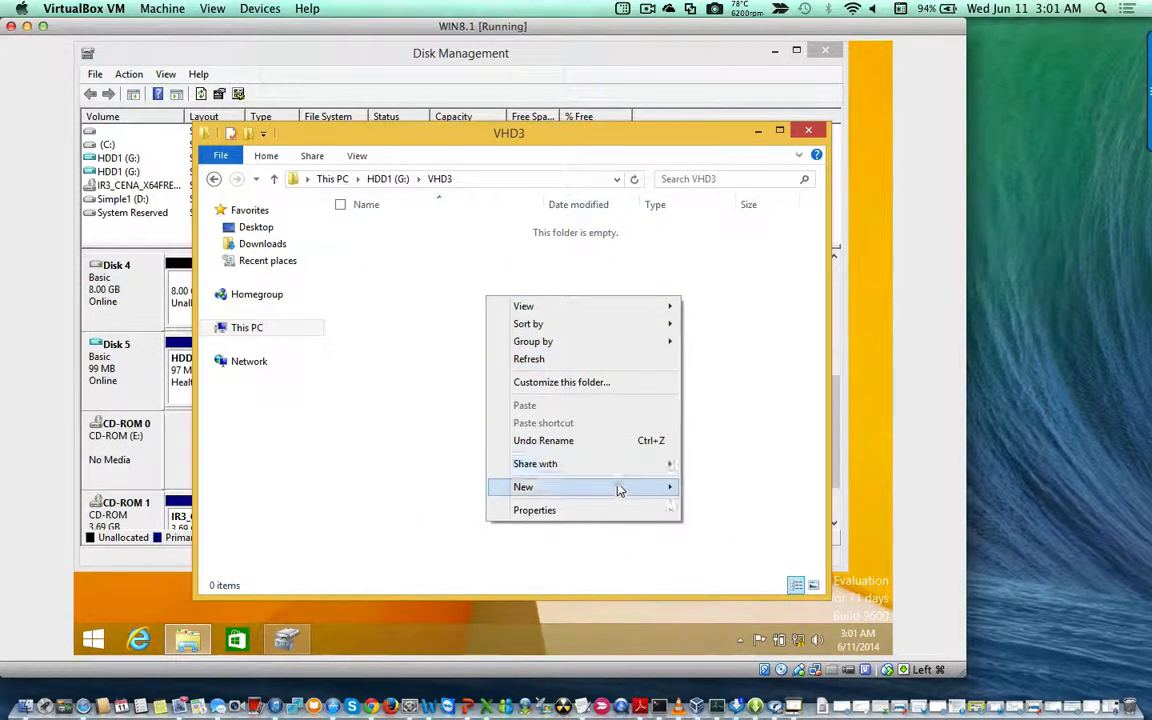
pyautogui.moveTo(619, 488)
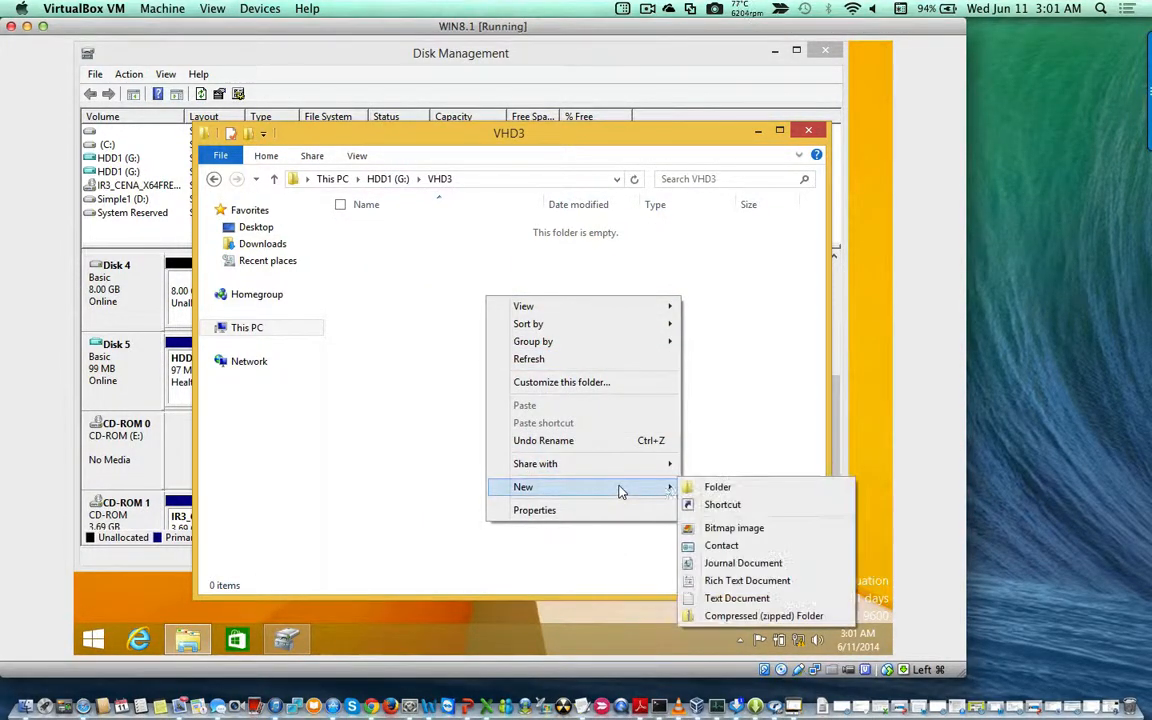
pyautogui.click(712, 580)
pyautogui.click(476, 347)
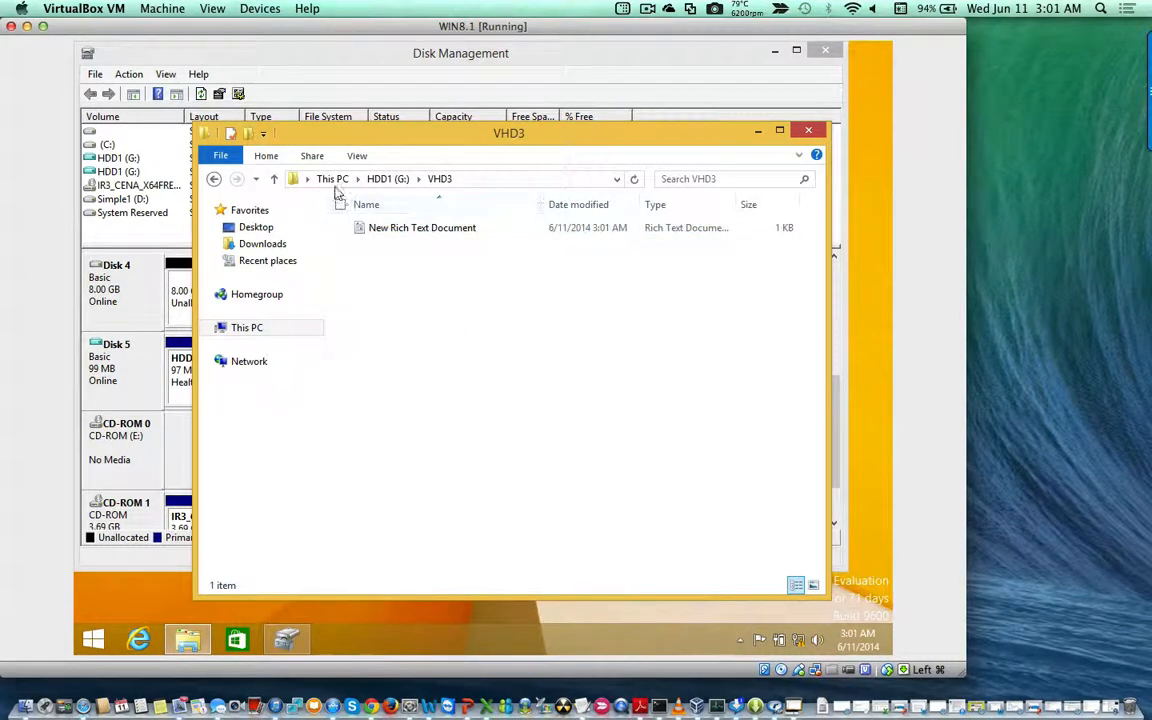
# Copy the HDD1 hard disk image file from the VHDX Win8.1 folder on the Desktop.
pyautogui.click(333, 180)
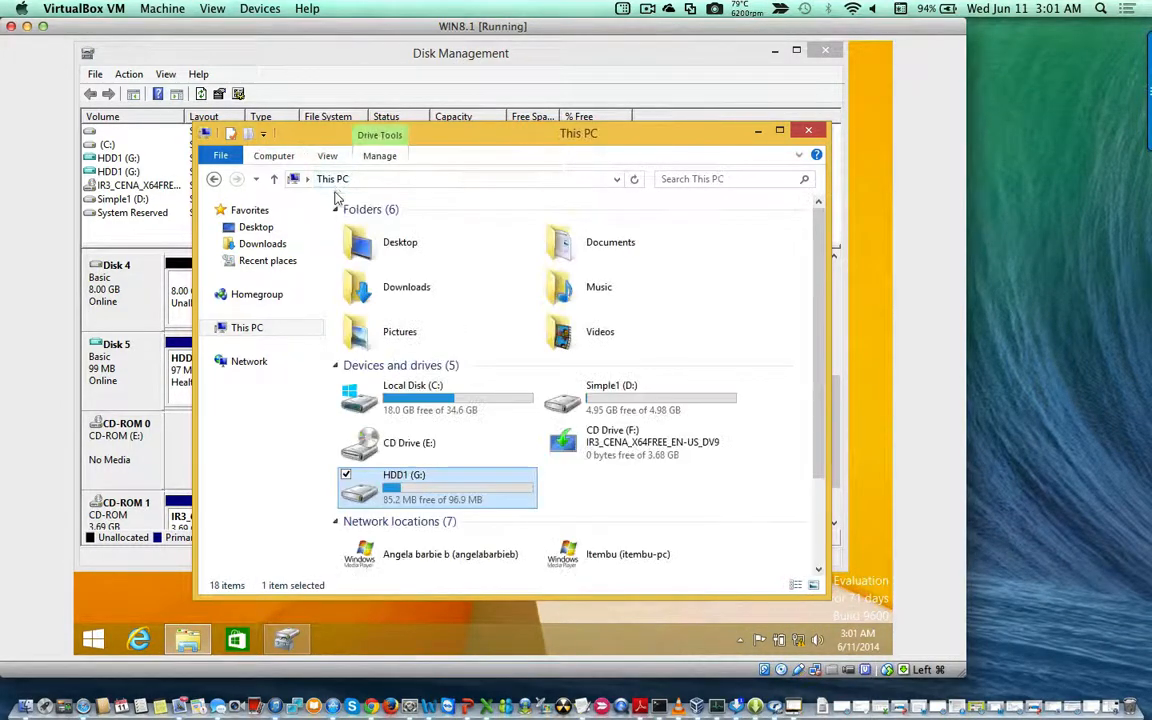
pyautogui.doubleClick(389, 254)
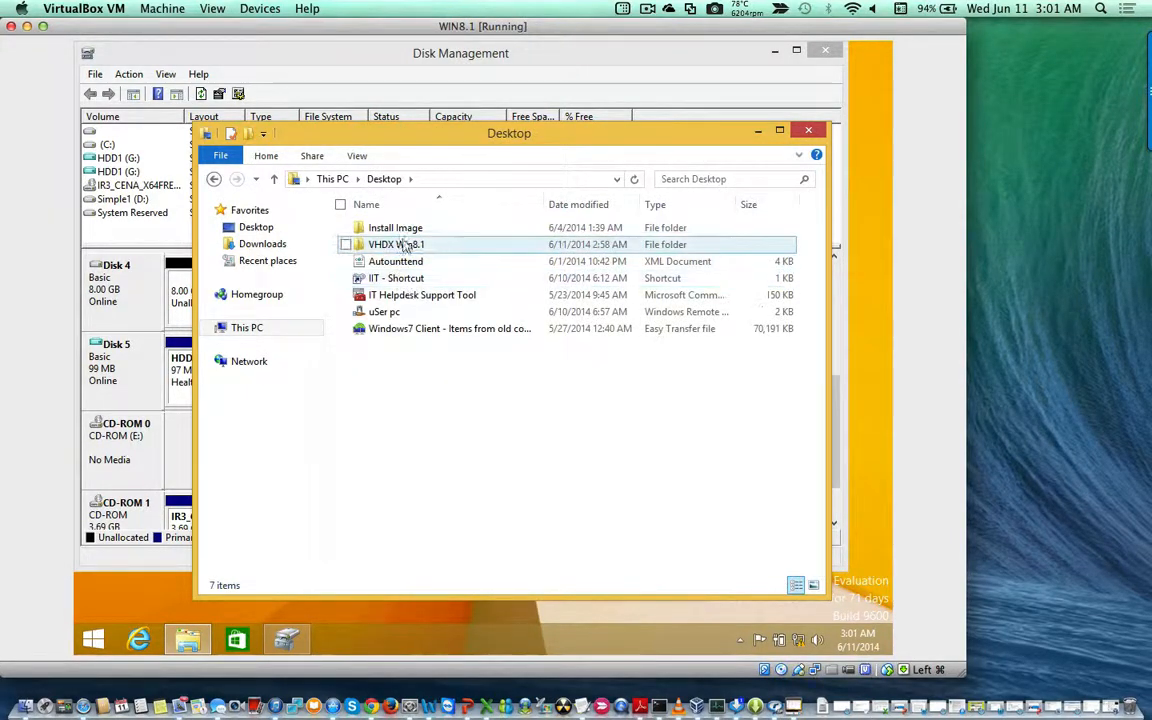
pyautogui.doubleClick(401, 246)
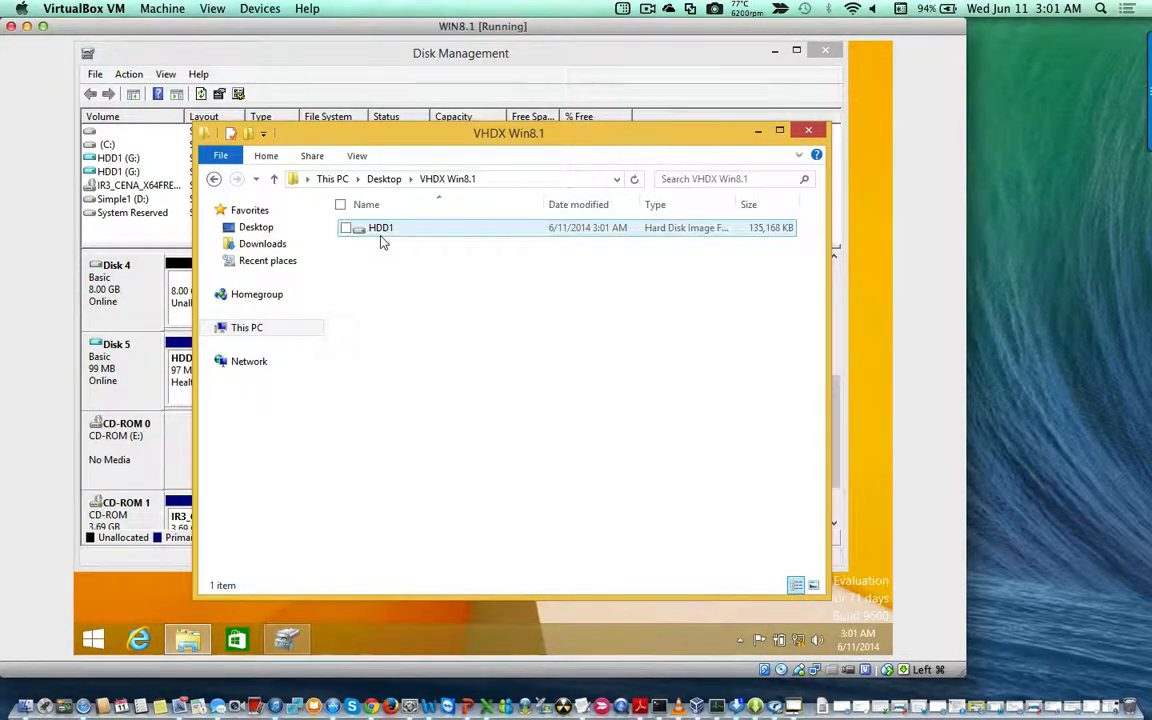
pyautogui.click(383, 238)
pyautogui.rightClick(386, 237)
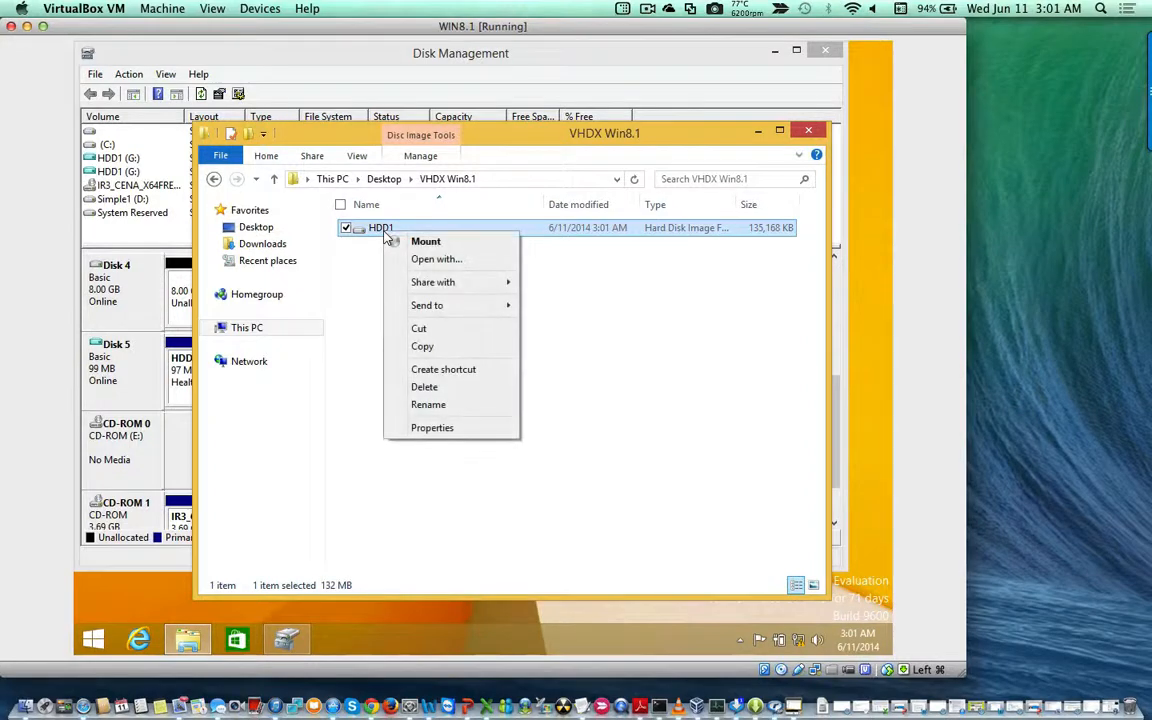
pyautogui.click(421, 346)
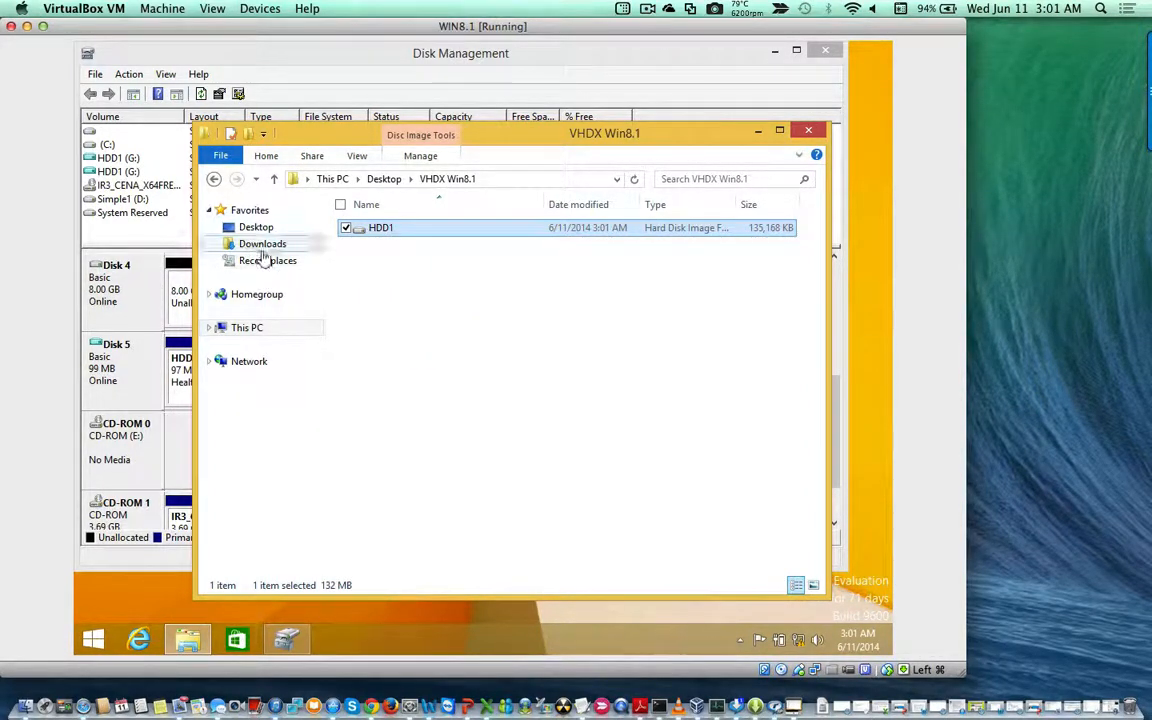
# Paste the copied HDD1 disk image into the Documents folder of This PC.
pyautogui.click(252, 332)
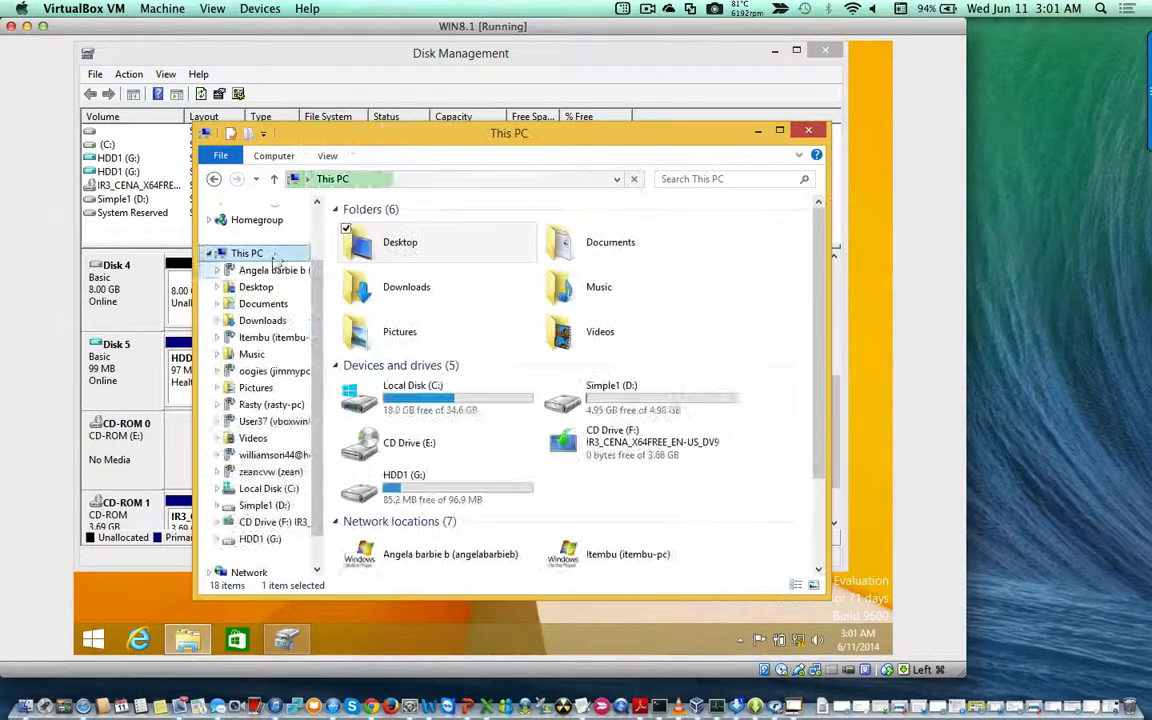
pyautogui.doubleClick(590, 255)
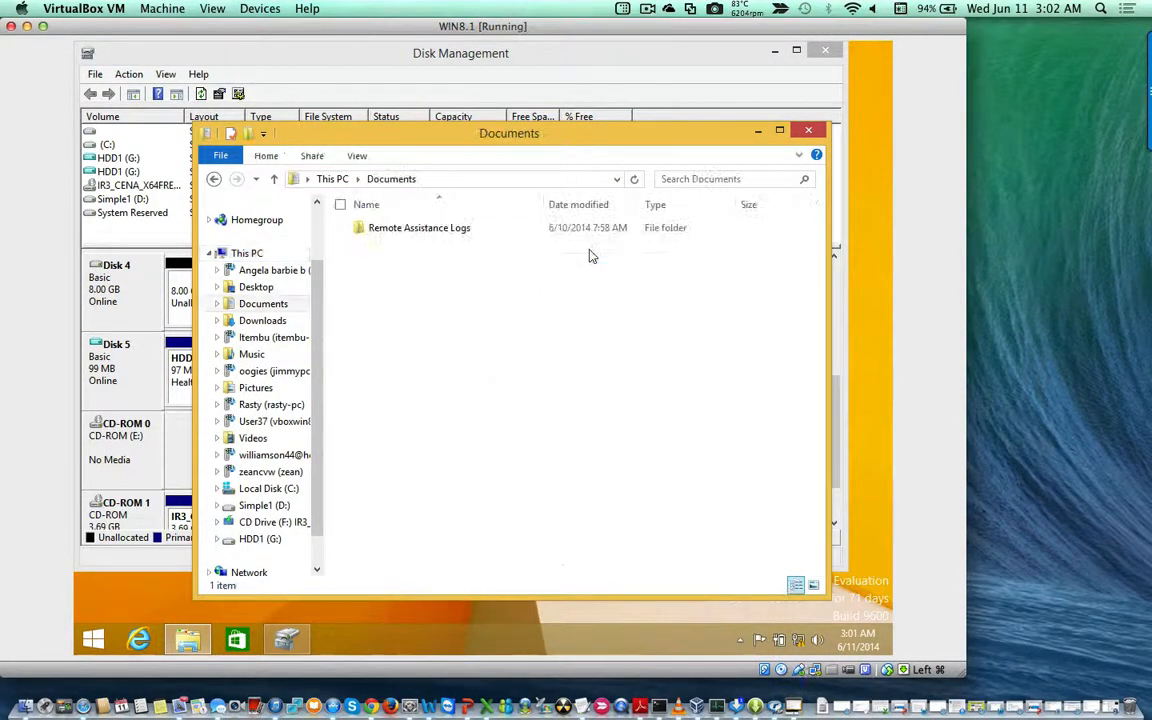
pyautogui.rightClick(448, 256)
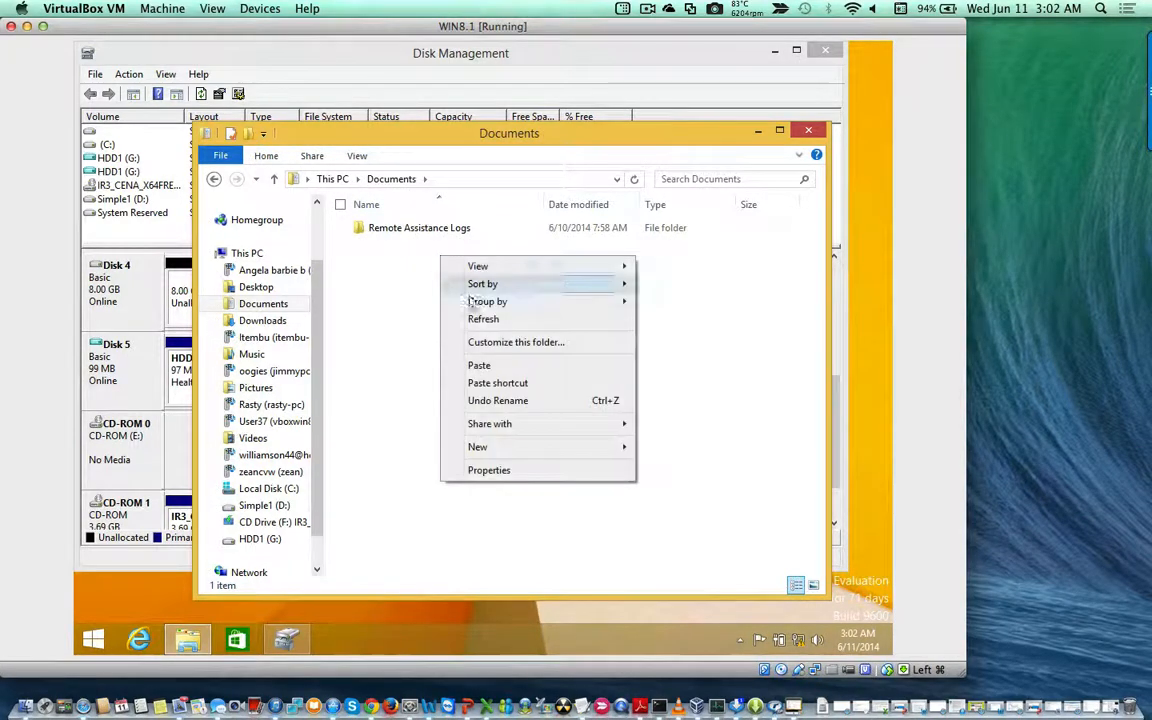
pyautogui.click(476, 366)
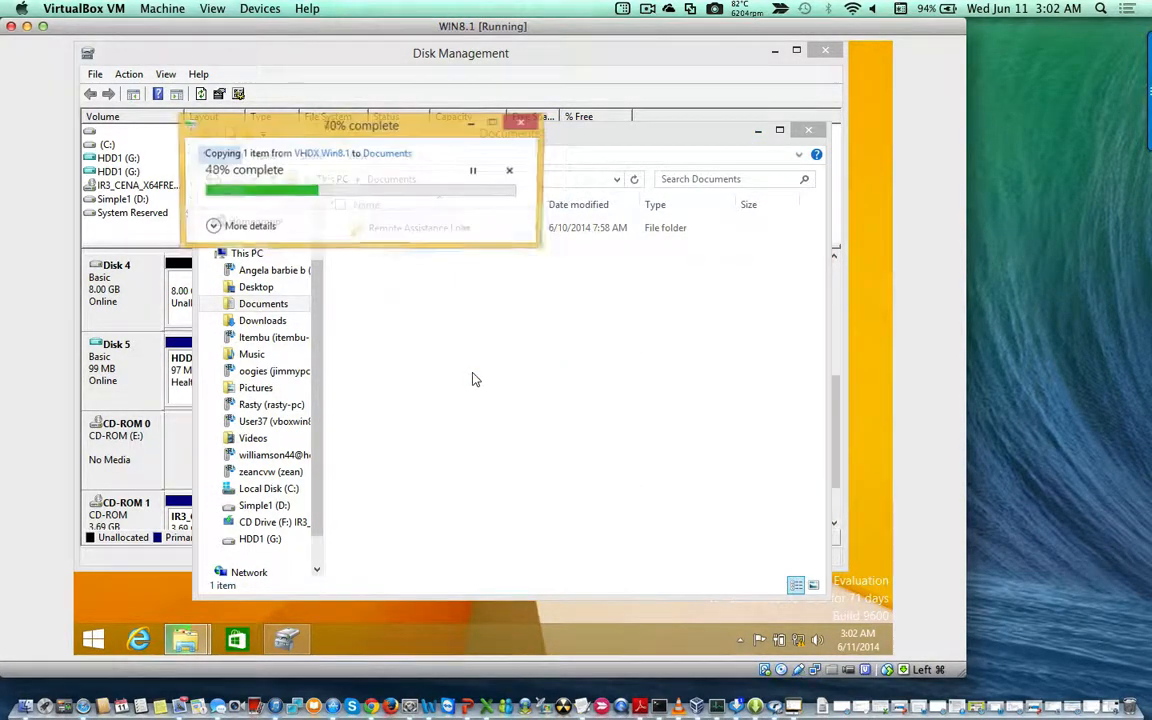
pyautogui.click(438, 274)
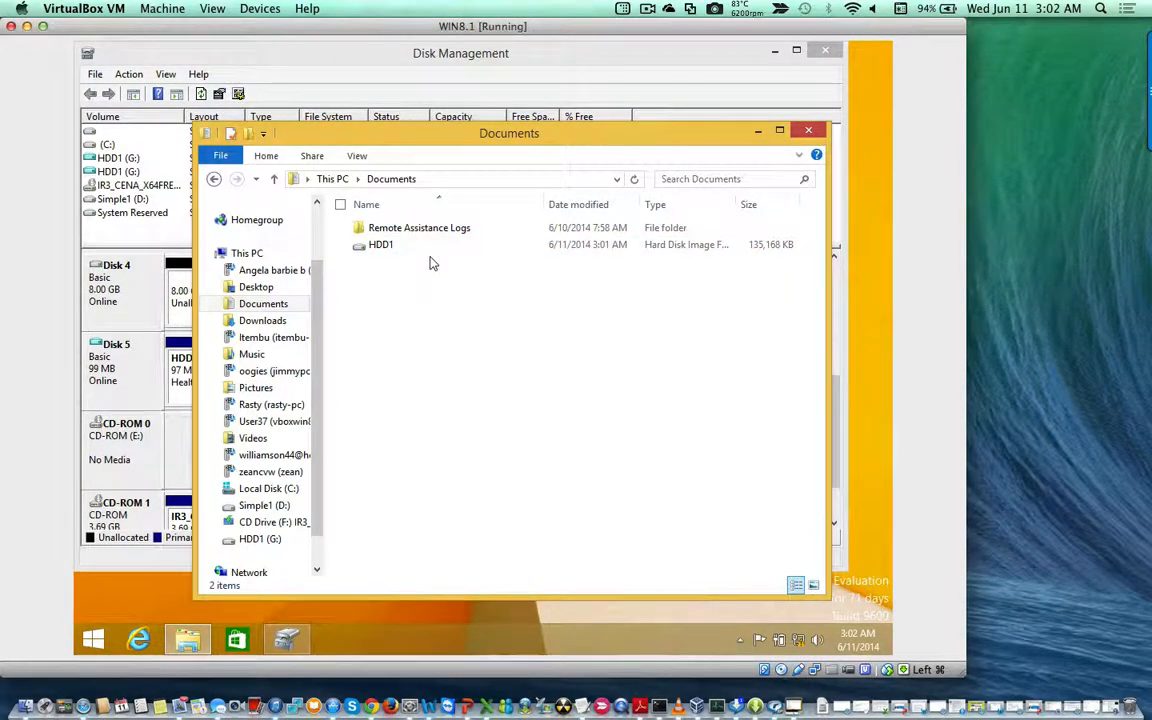
# Switch to Disk Management, detach the Disk 5 virtual hard disk (HDD1.vhdx), and refresh the disk list.
pyautogui.click(140, 452)
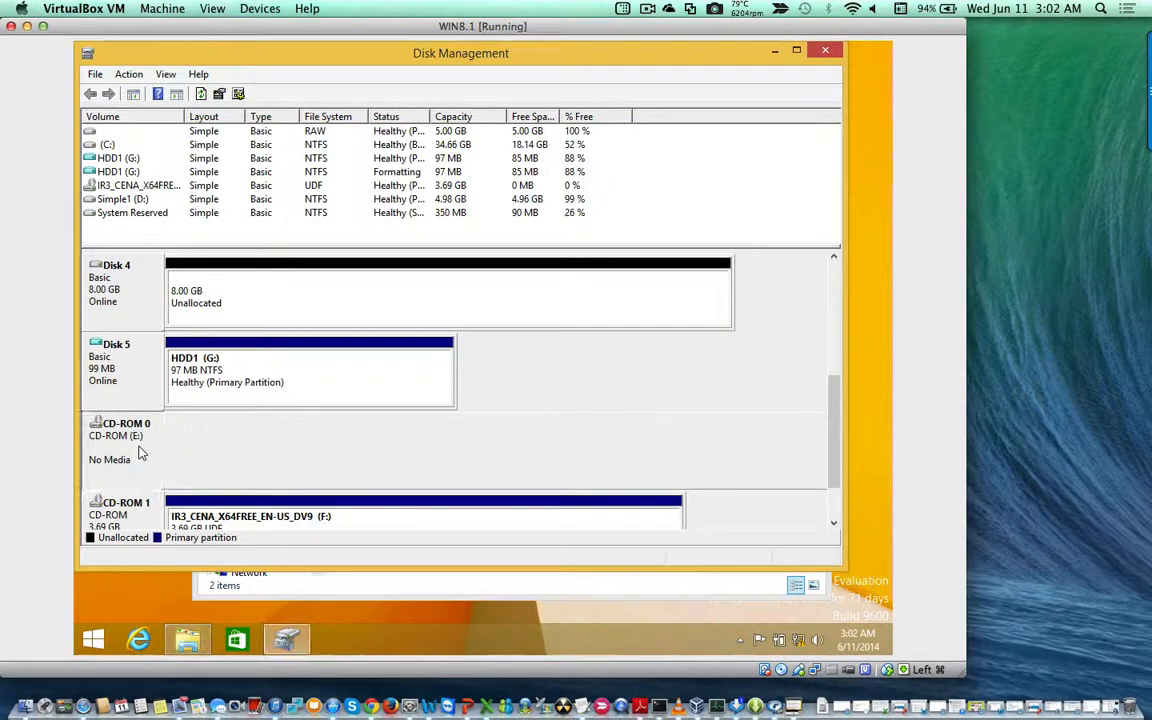
pyautogui.rightClick(117, 348)
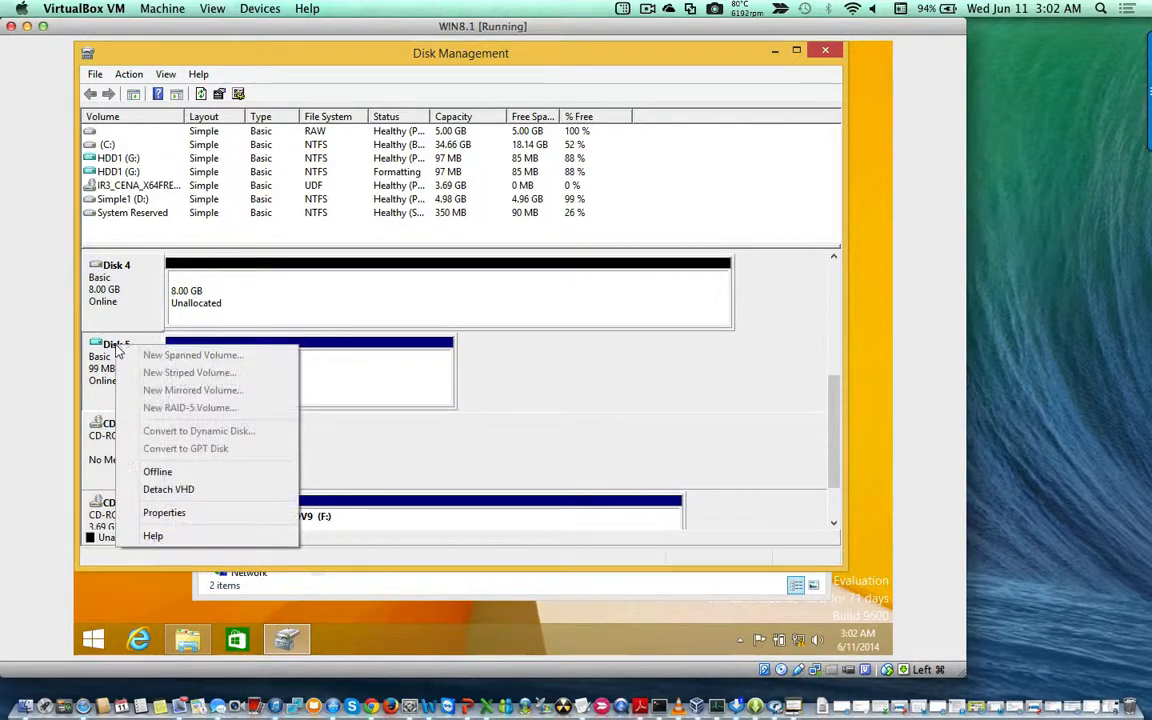
pyautogui.click(161, 489)
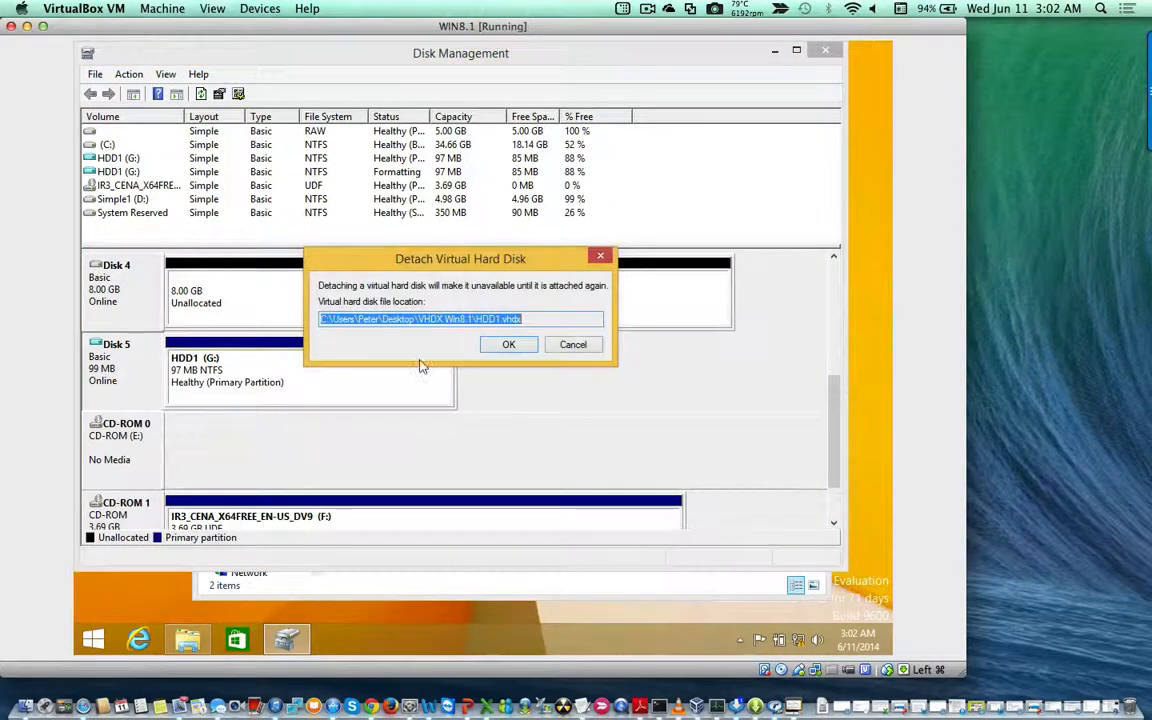
pyautogui.click(500, 344)
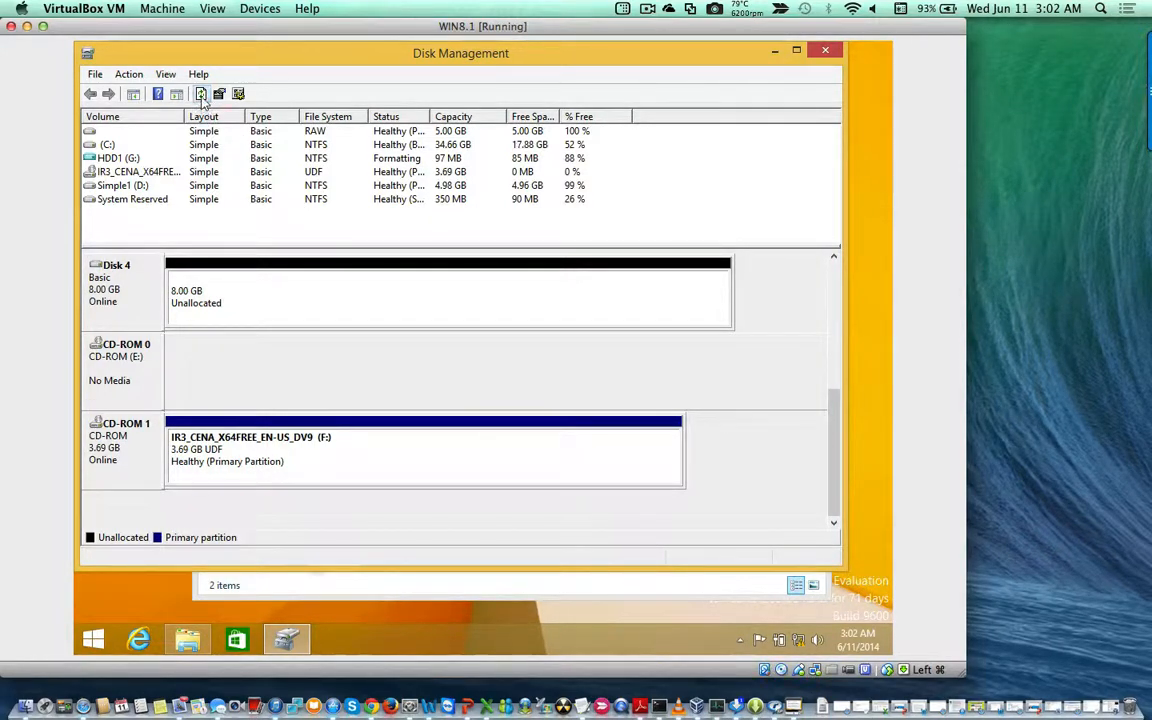
pyautogui.click(200, 94)
pyautogui.moveTo(835, 487); pyautogui.dragTo(823, 342)
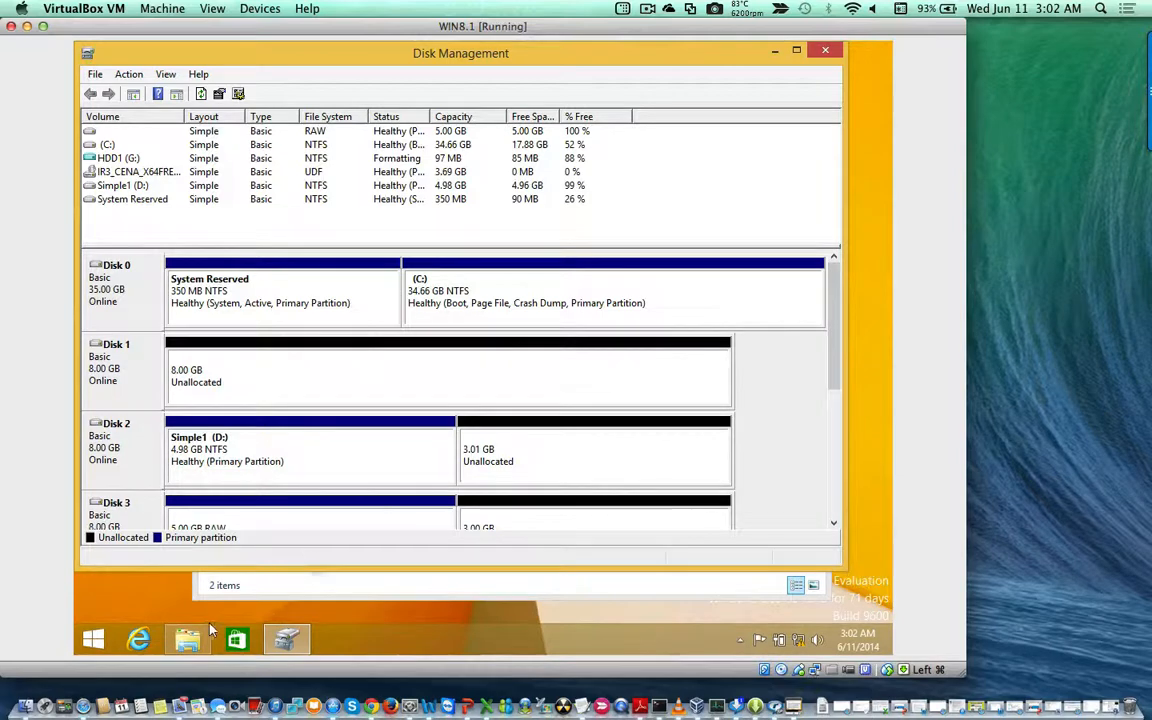
# Switch to File Explorer and delete the original HDD1 disk image from the Desktop's VHDX Win8.1 folder.
pyautogui.click(187, 638)
pyautogui.click(248, 253)
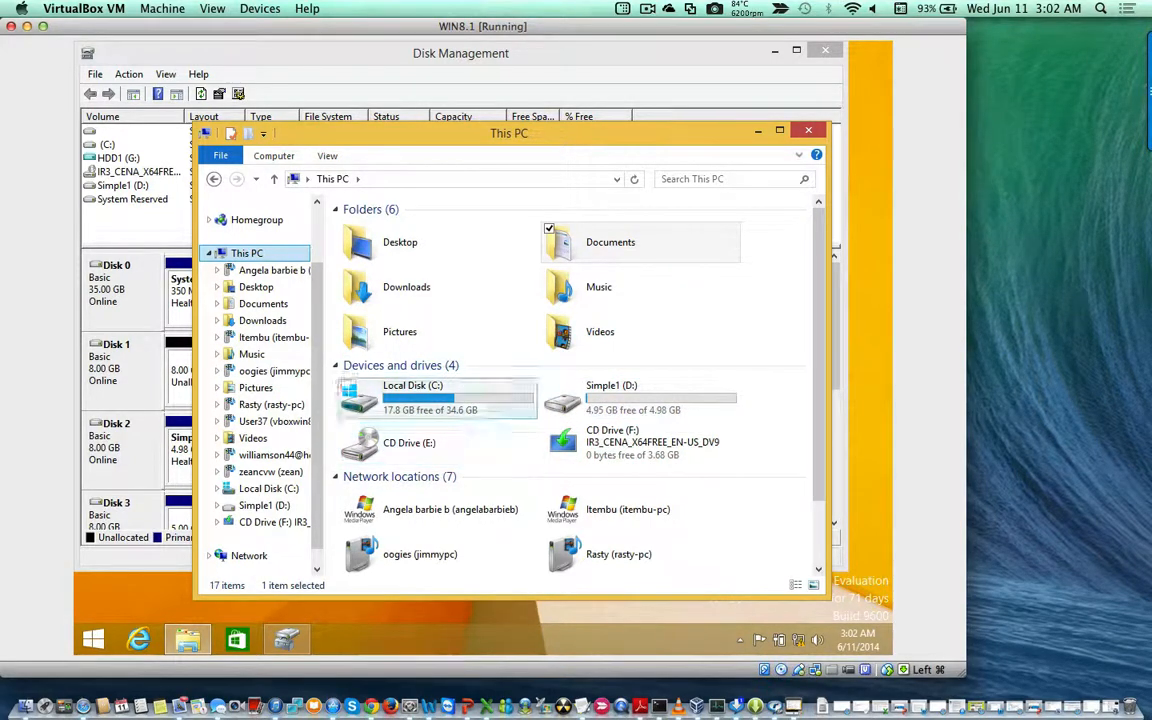
pyautogui.click(418, 258)
pyautogui.doubleClick(418, 258)
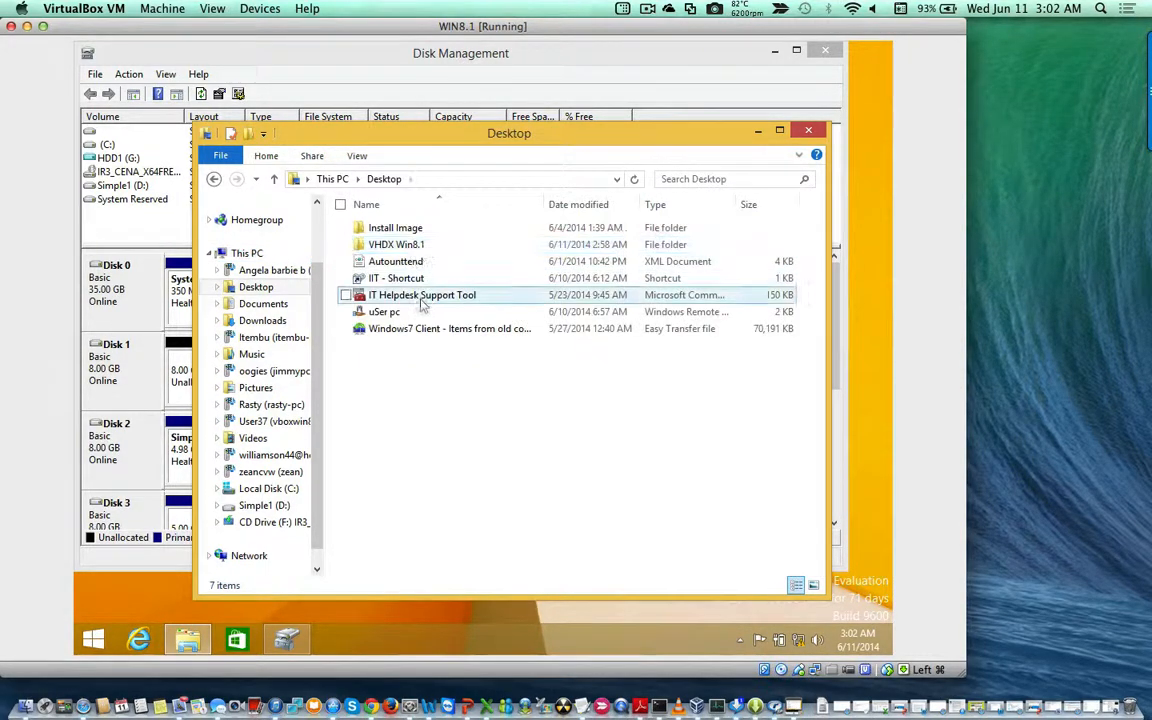
pyautogui.doubleClick(413, 247)
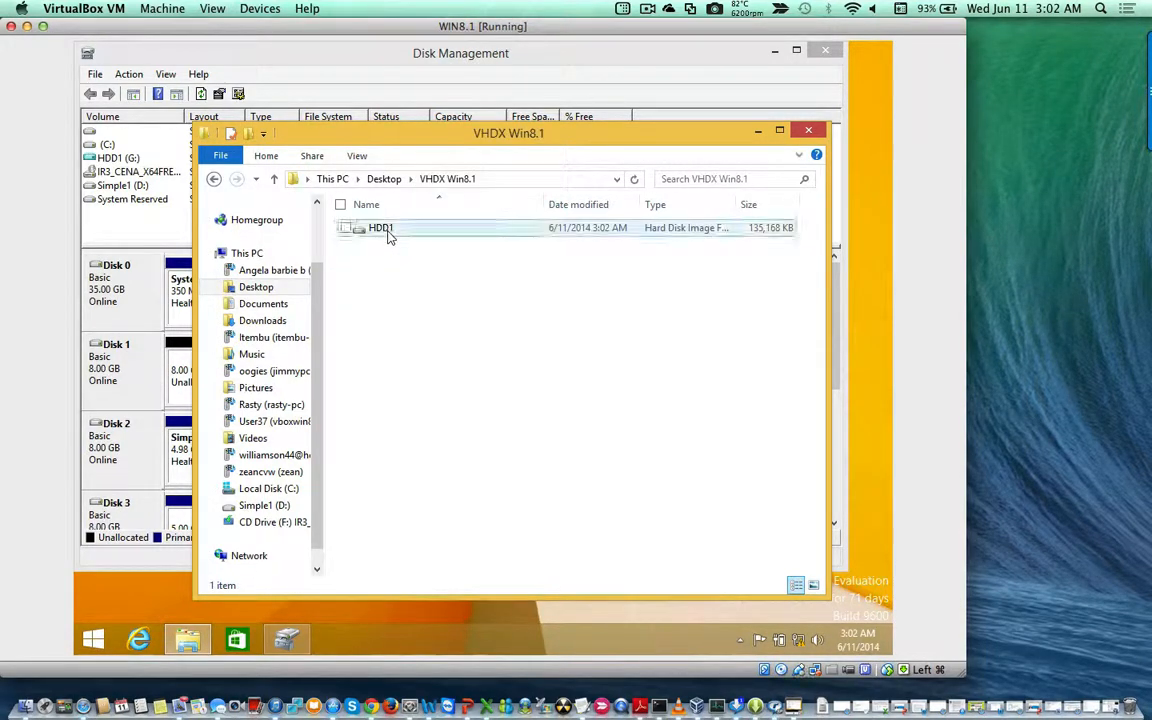
pyautogui.click(387, 234)
pyautogui.rightClick(390, 237)
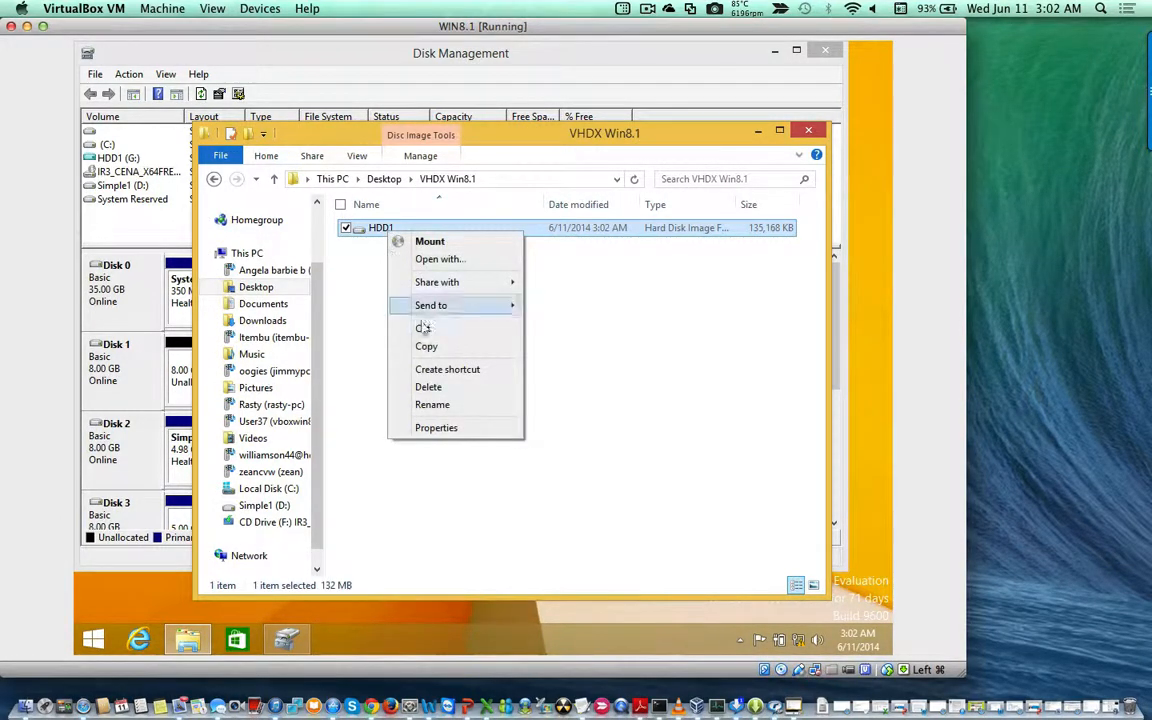
pyautogui.click(430, 386)
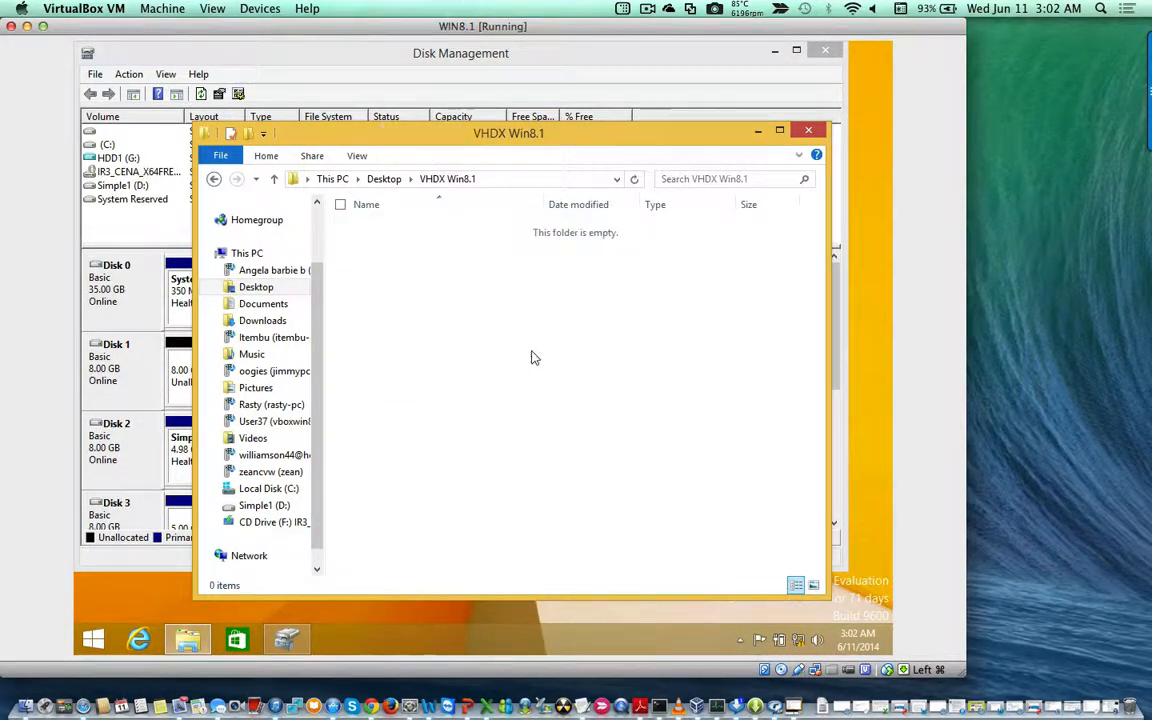
# Minimize the open windows, permanently empty the Recycle Bin, and check the contents of the VHDX Win8.1 folder.
pyautogui.click(384, 179)
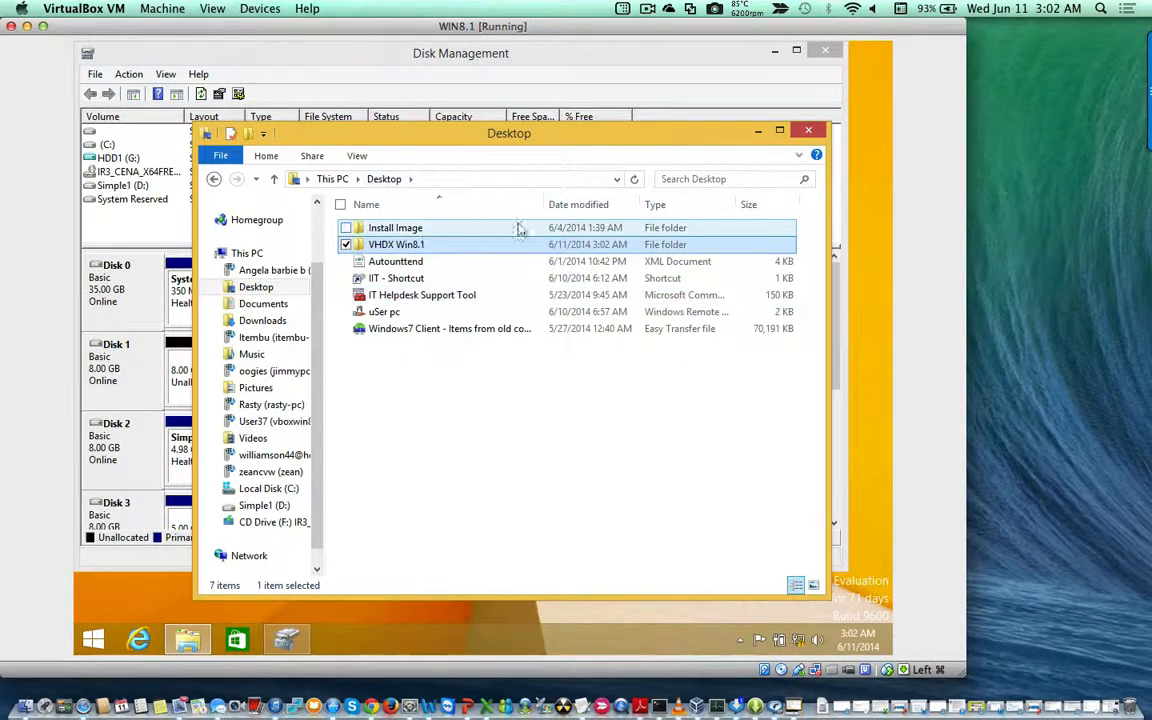
pyautogui.click(759, 133)
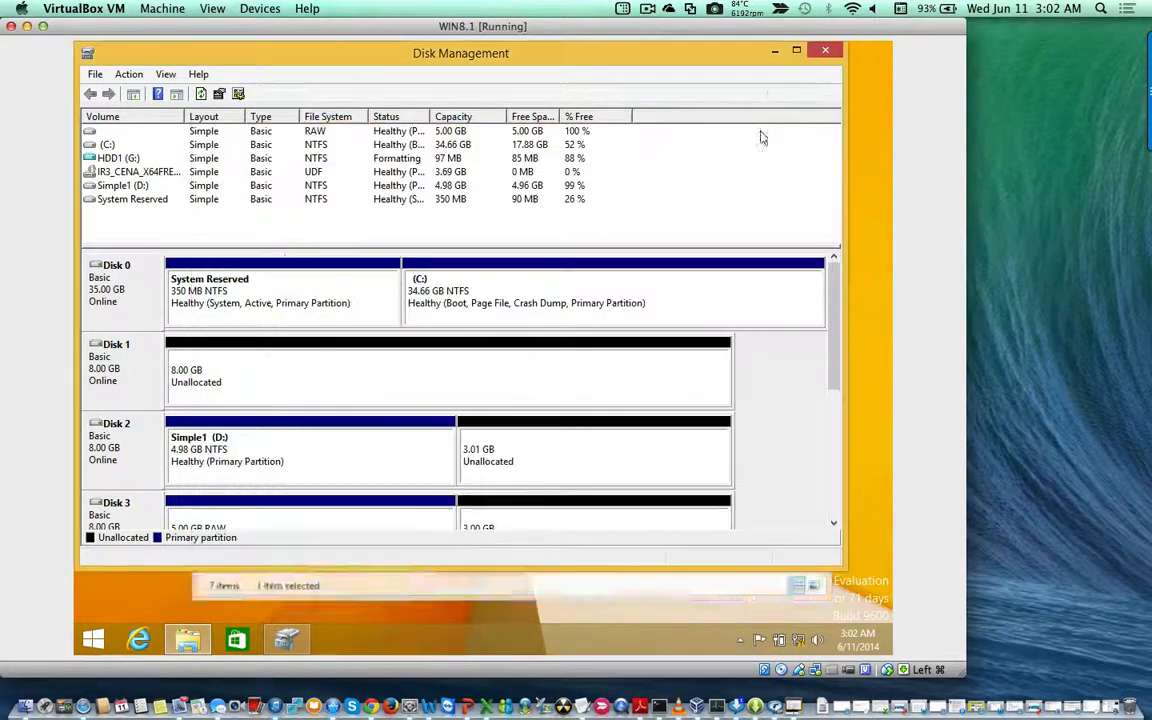
pyautogui.click(774, 50)
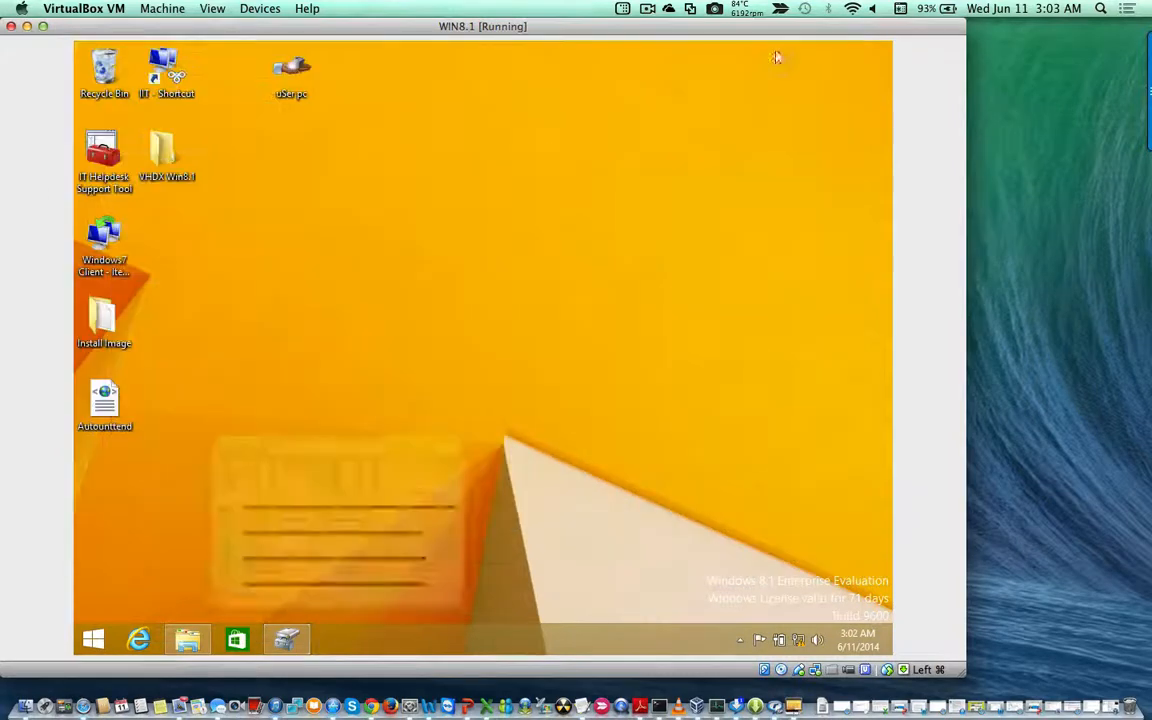
pyautogui.click(113, 80)
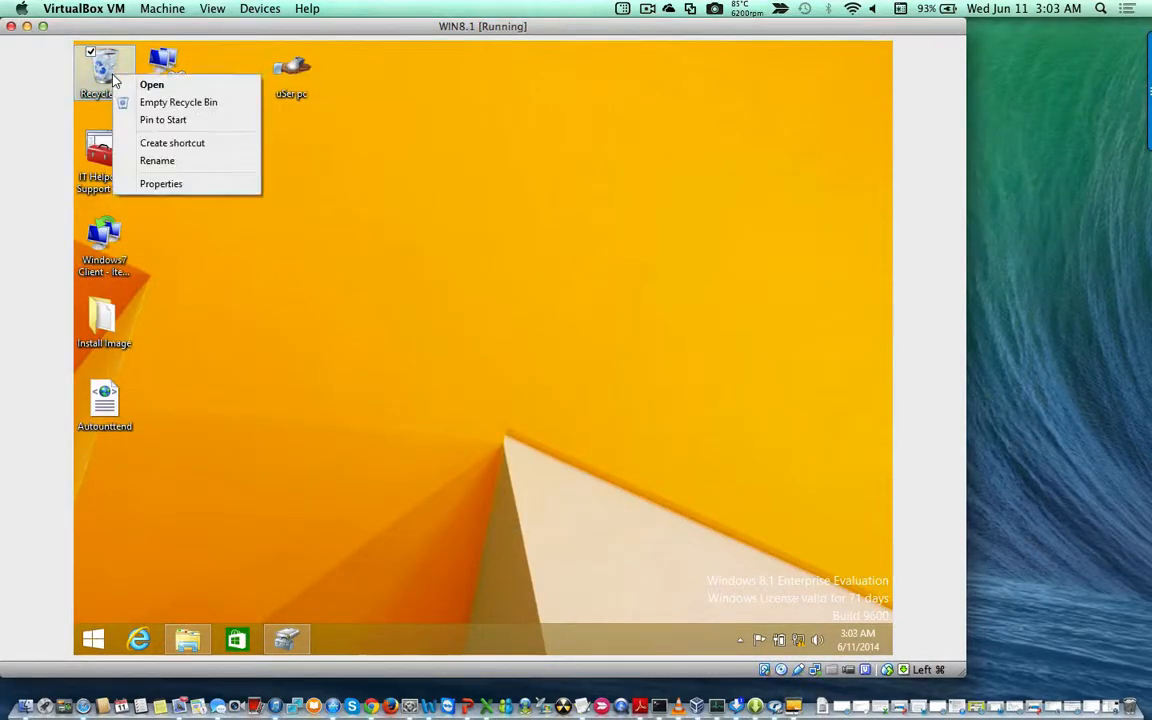
pyautogui.click(165, 102)
pyautogui.click(530, 352)
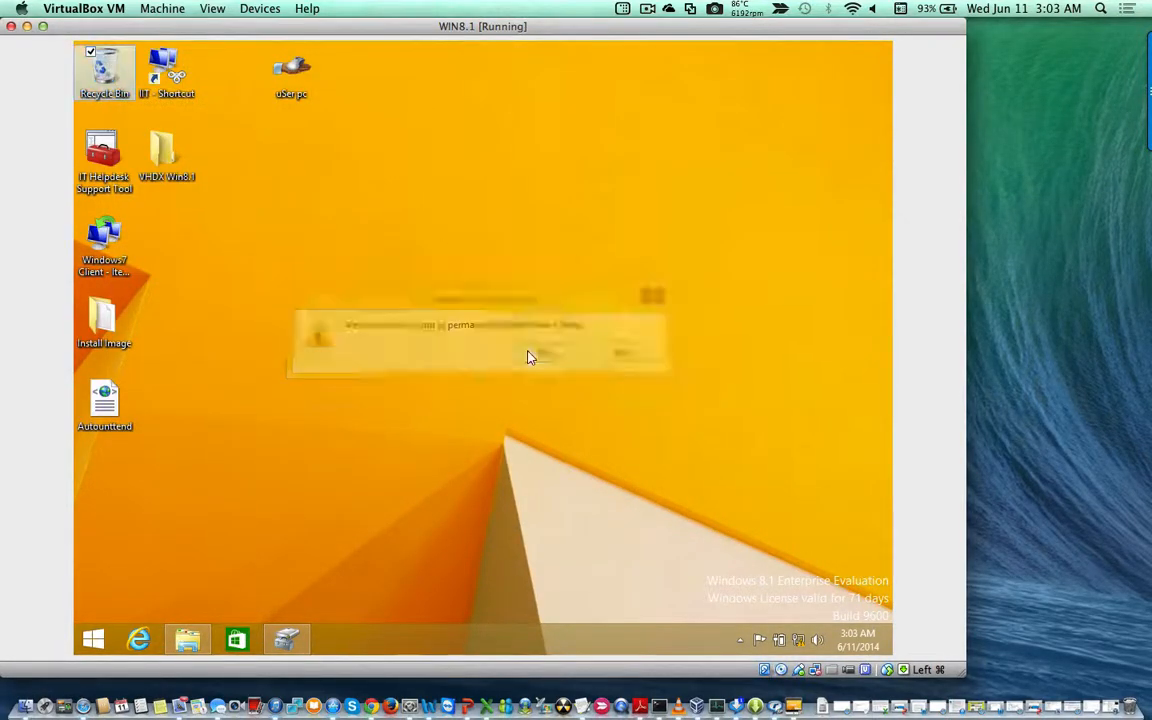
pyautogui.doubleClick(166, 160)
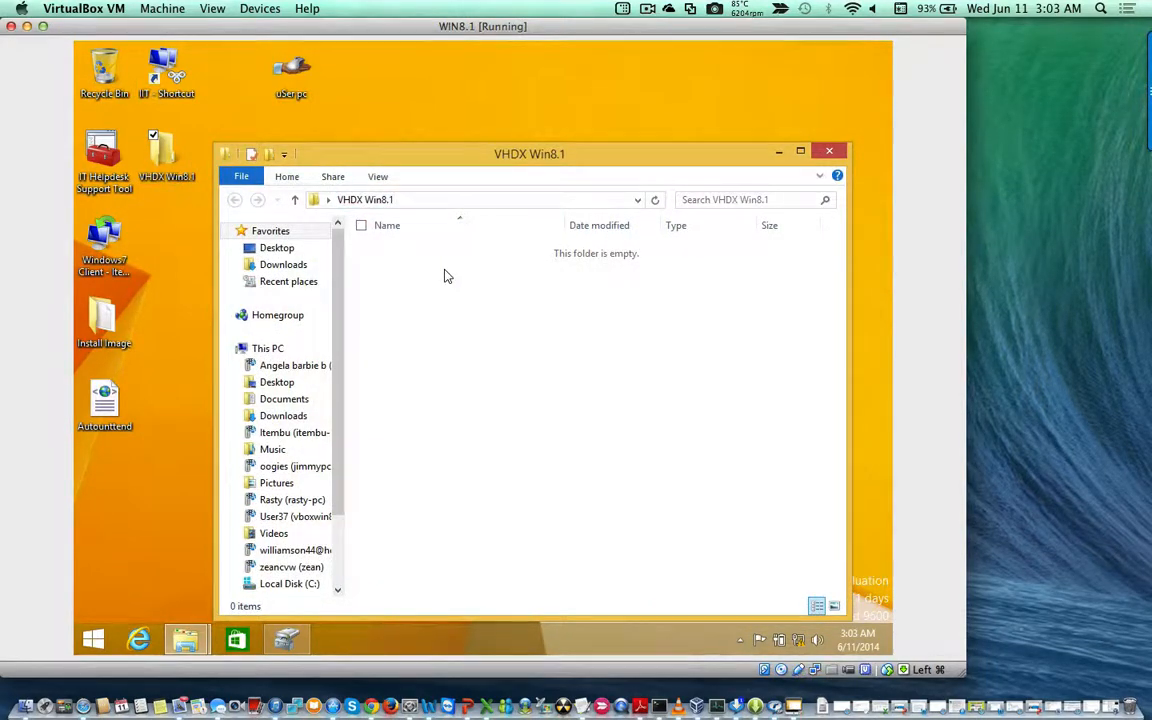
pyautogui.click(829, 154)
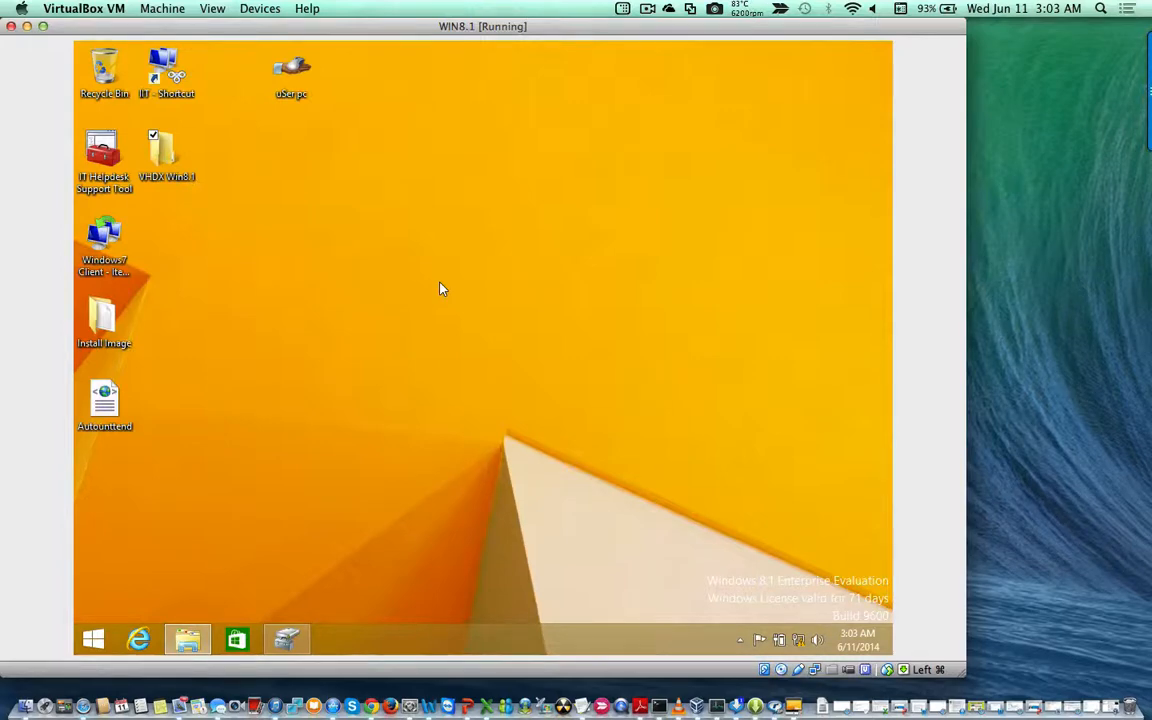
# Switch to Disk Management and attach the HDD1.vhdx virtual hard disk from the Documents folder, with Read-only off.
pyautogui.click(286, 638)
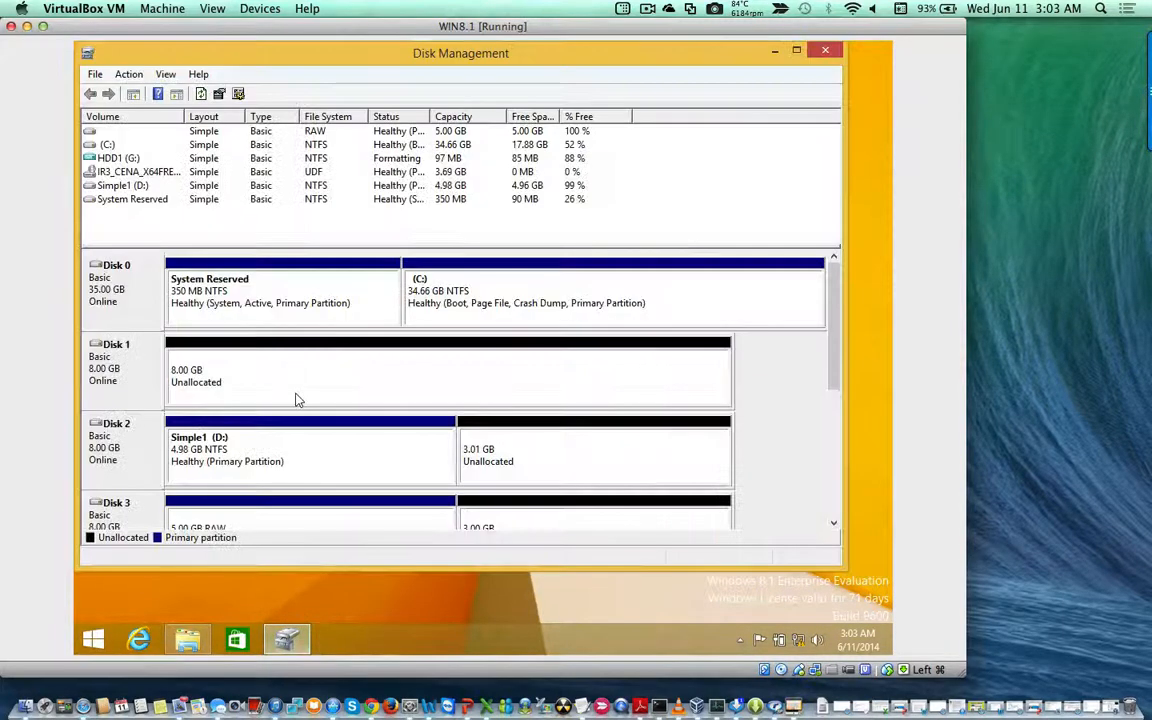
pyautogui.click(131, 78)
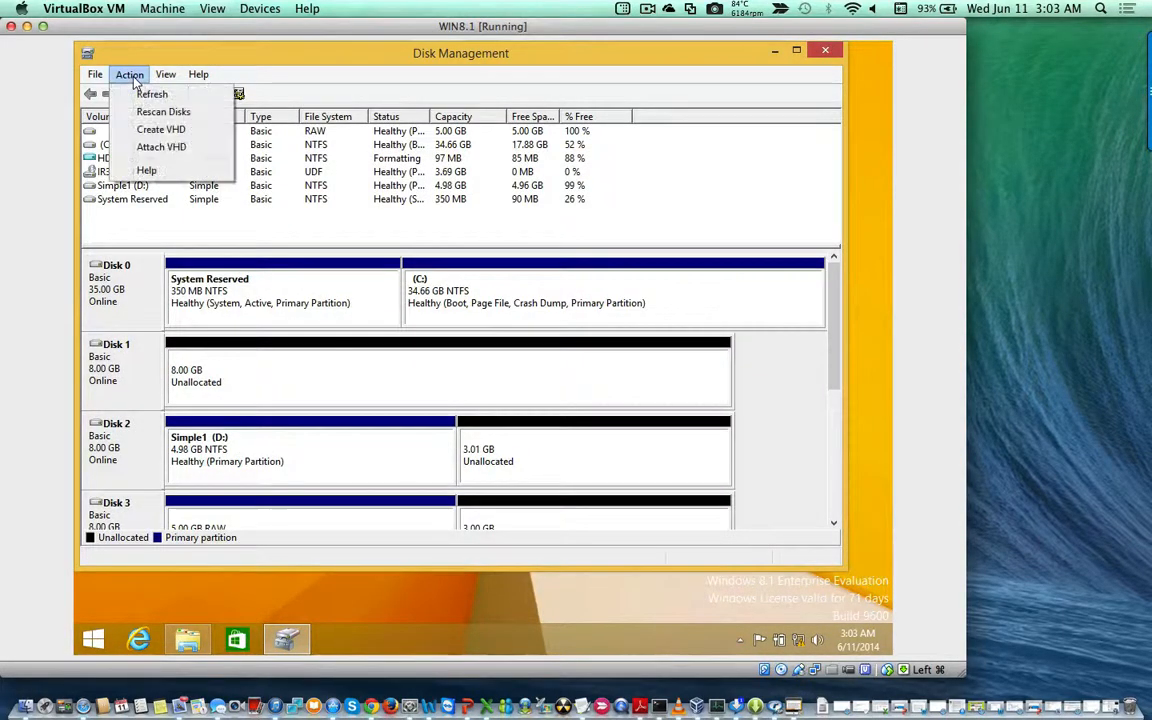
pyautogui.click(155, 150)
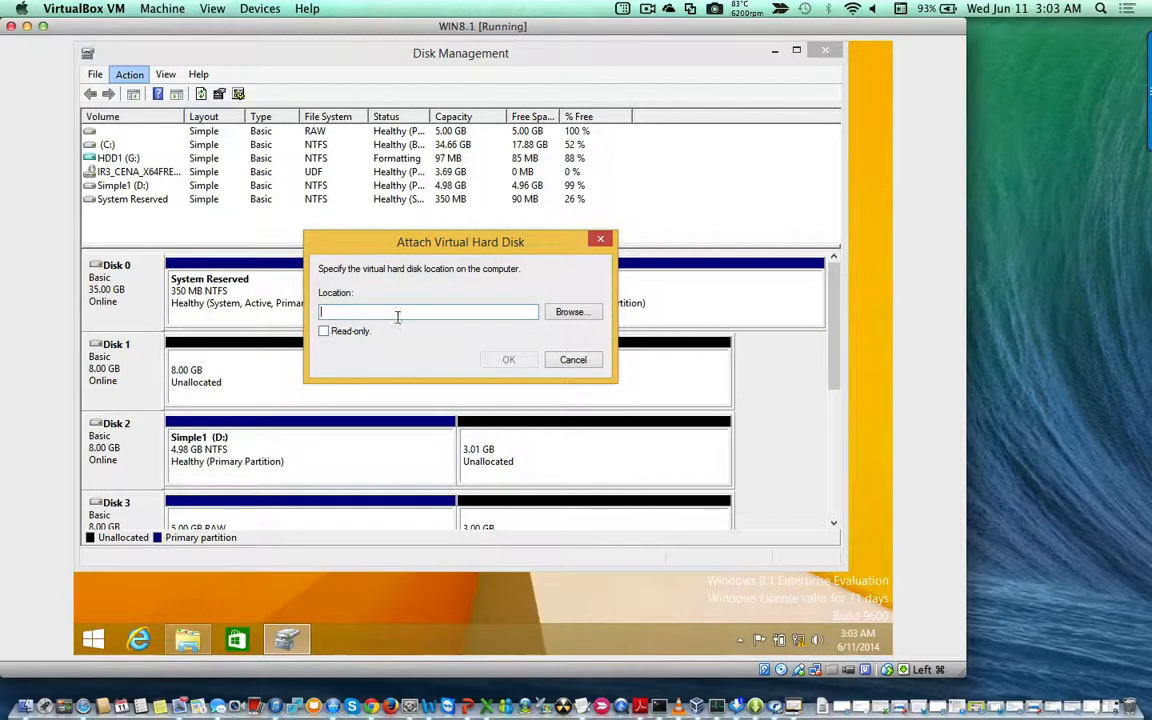
pyautogui.click(573, 314)
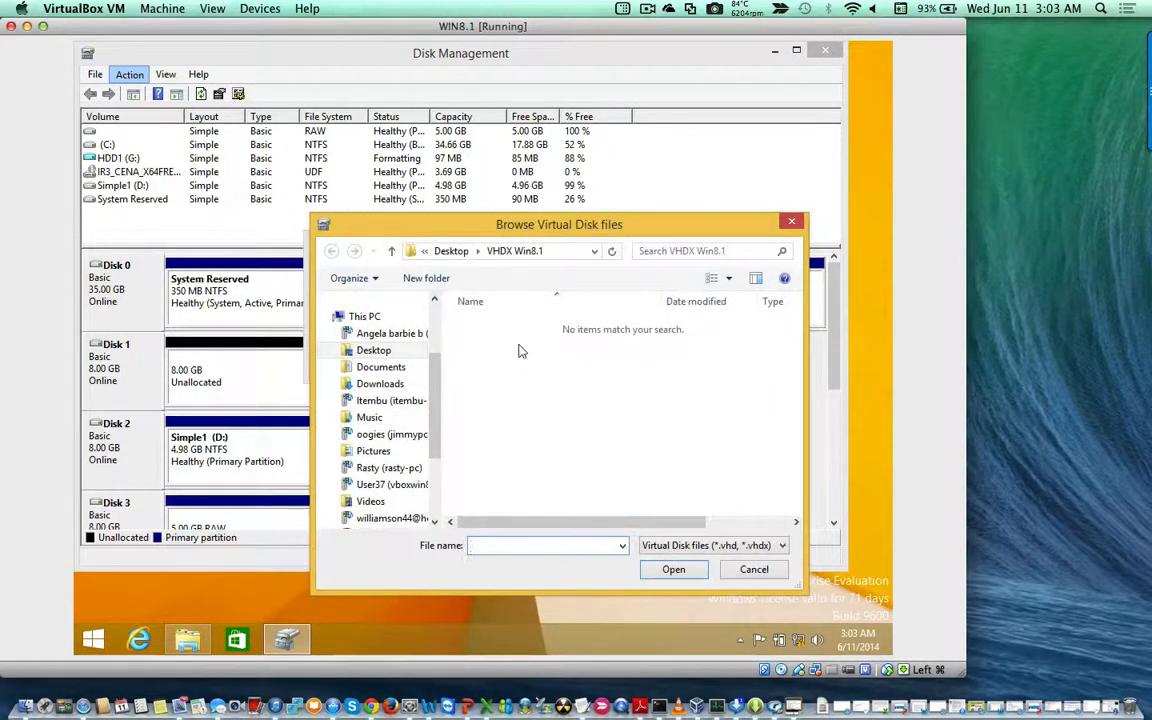
pyautogui.moveTo(440, 406); pyautogui.dragTo(362, 380)
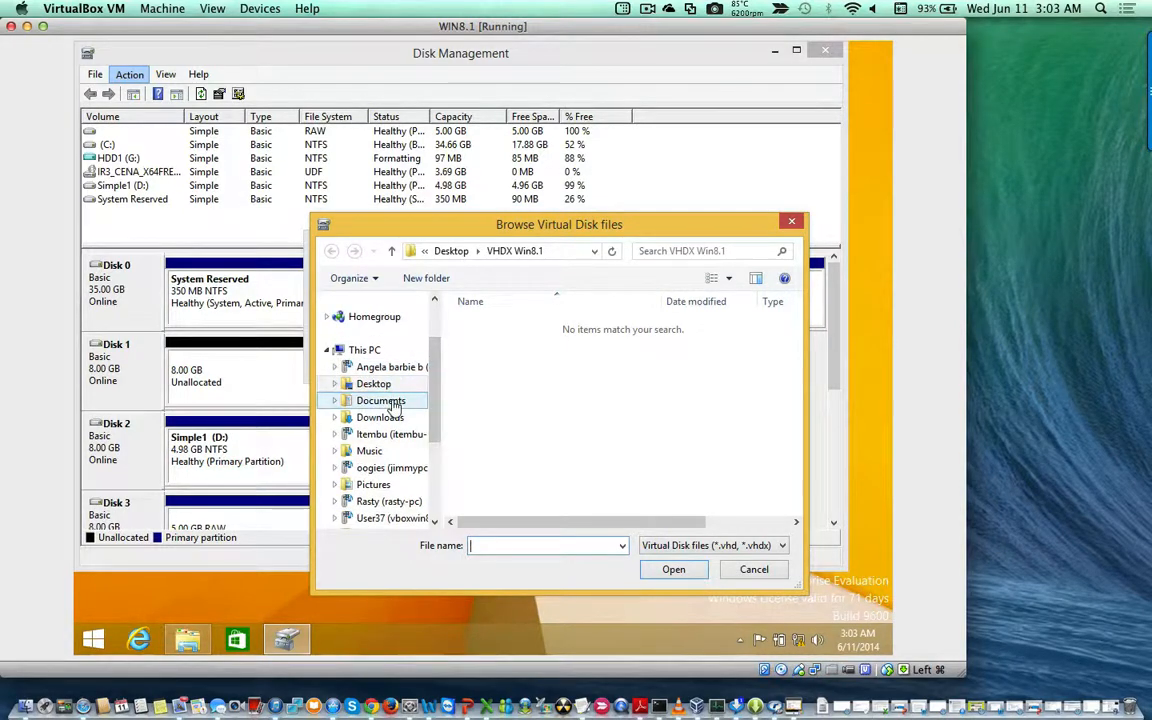
pyautogui.click(395, 405)
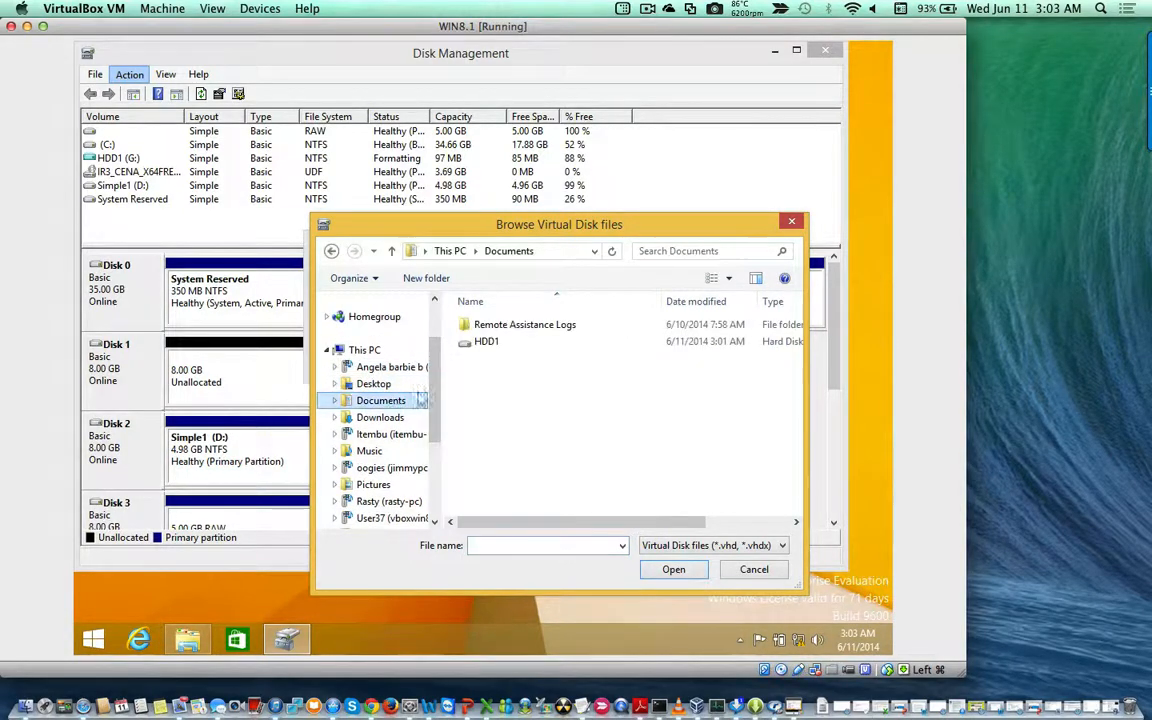
pyautogui.click(487, 344)
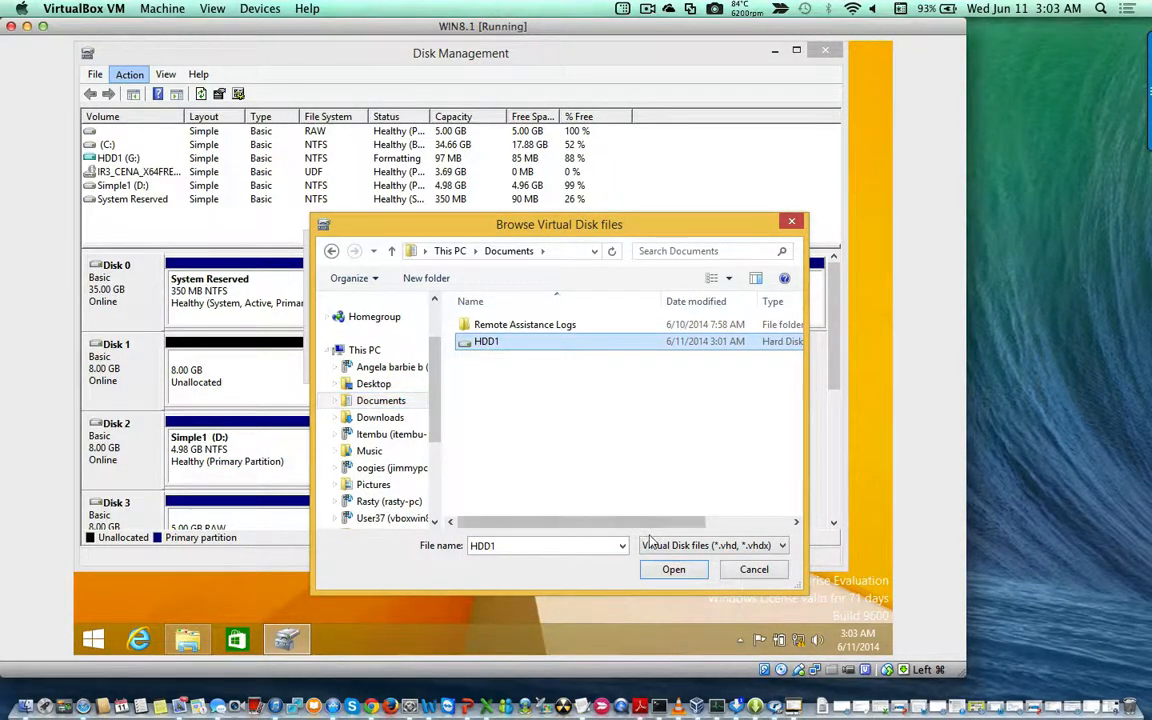
pyautogui.click(673, 569)
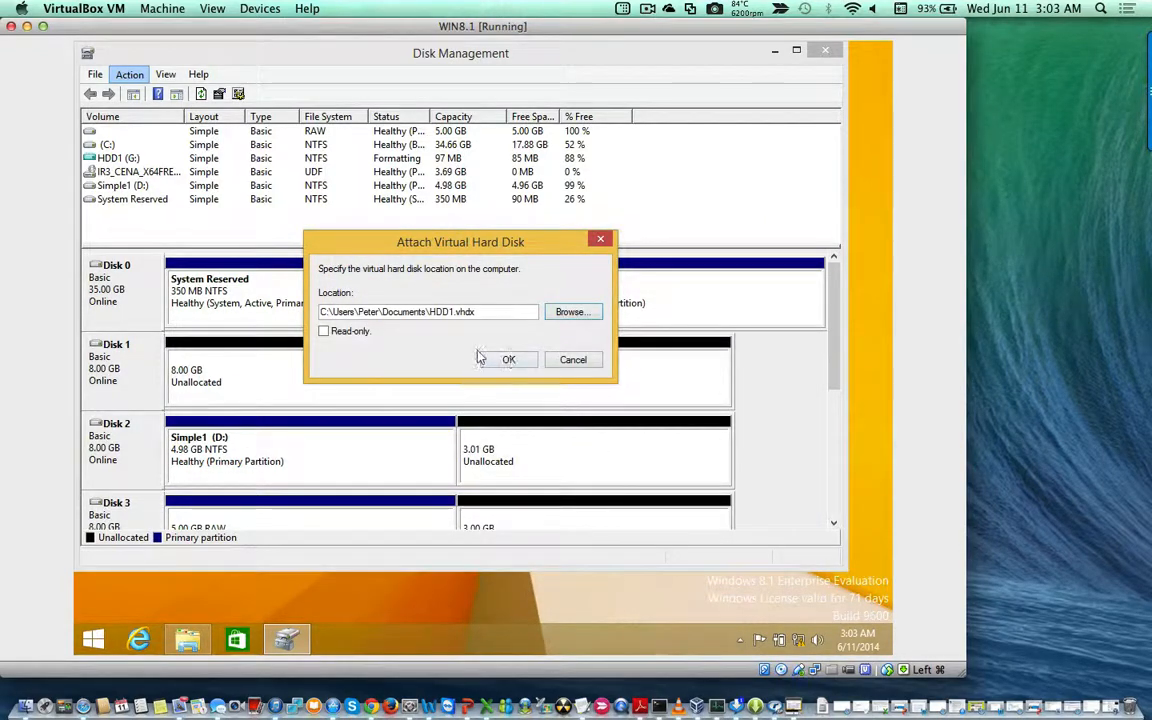
pyautogui.click(334, 336)
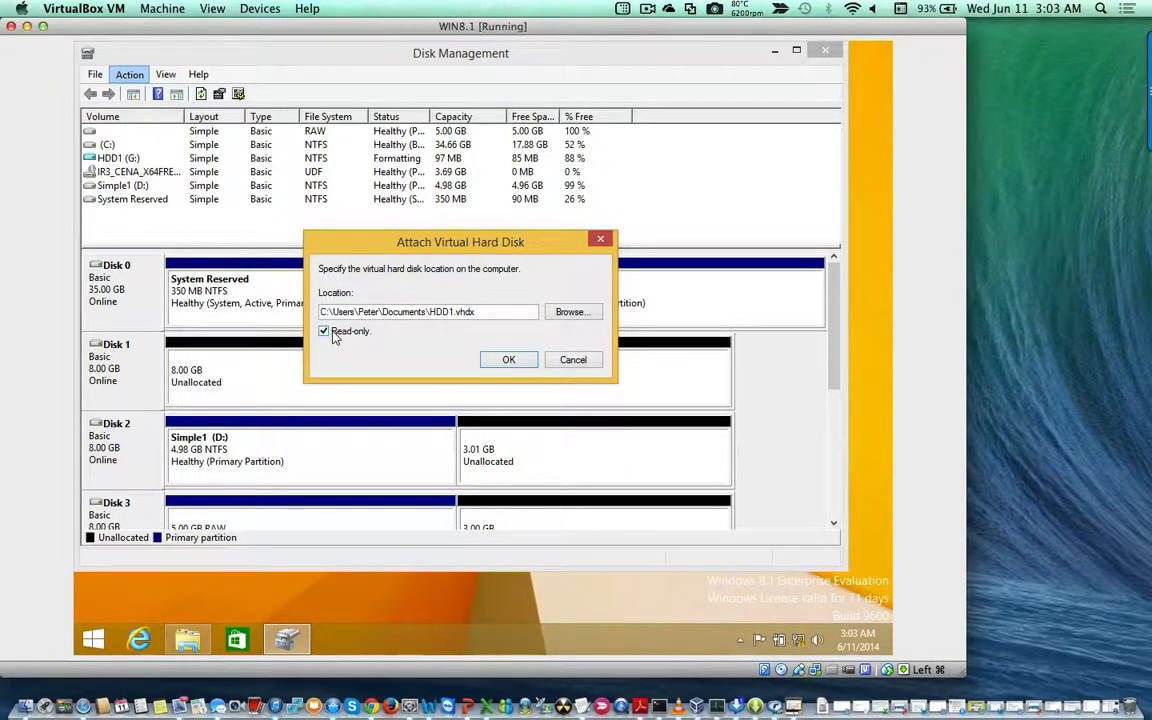
pyautogui.click(335, 337)
pyautogui.click(500, 360)
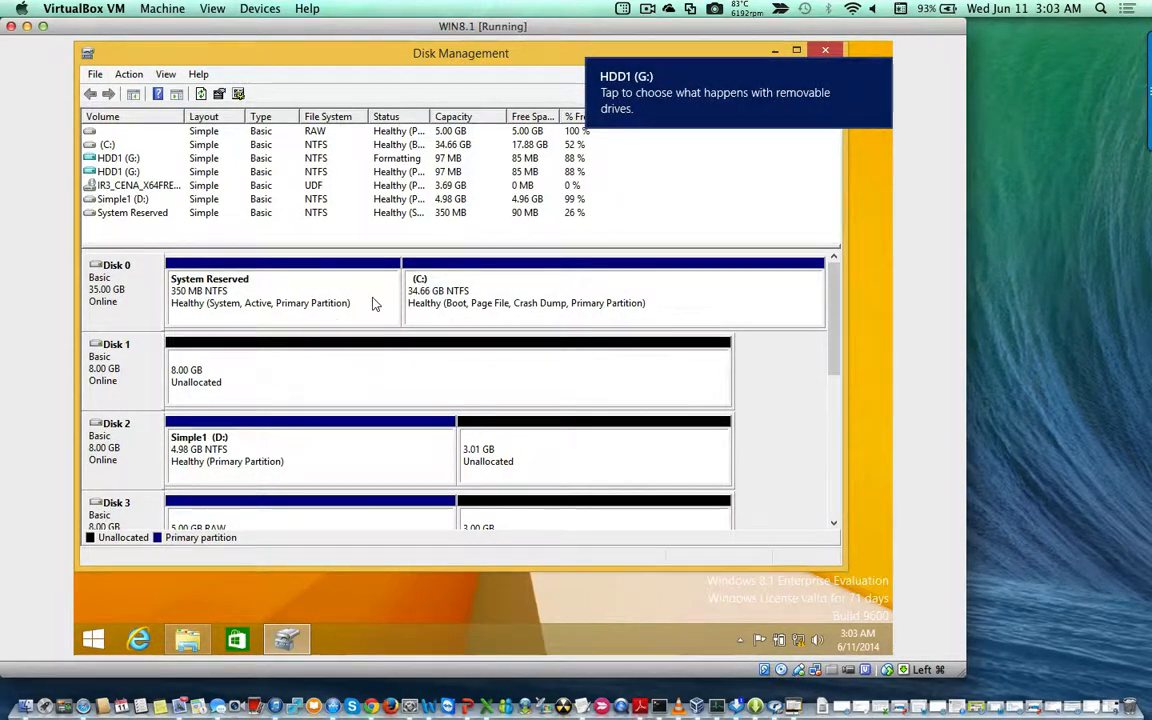
# Switch to File Explorer and check the contents of the HDD1 (G:) drive and its VHD3 folder.
pyautogui.click(187, 638)
pyautogui.click(247, 253)
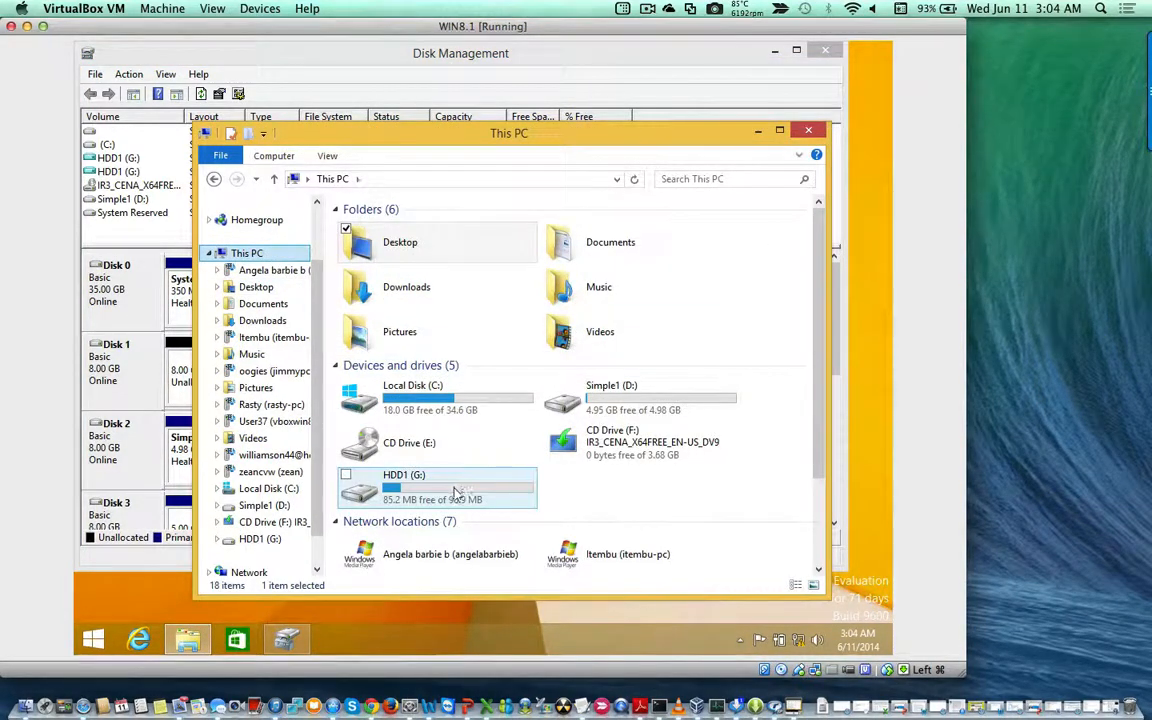
pyautogui.doubleClick(487, 480)
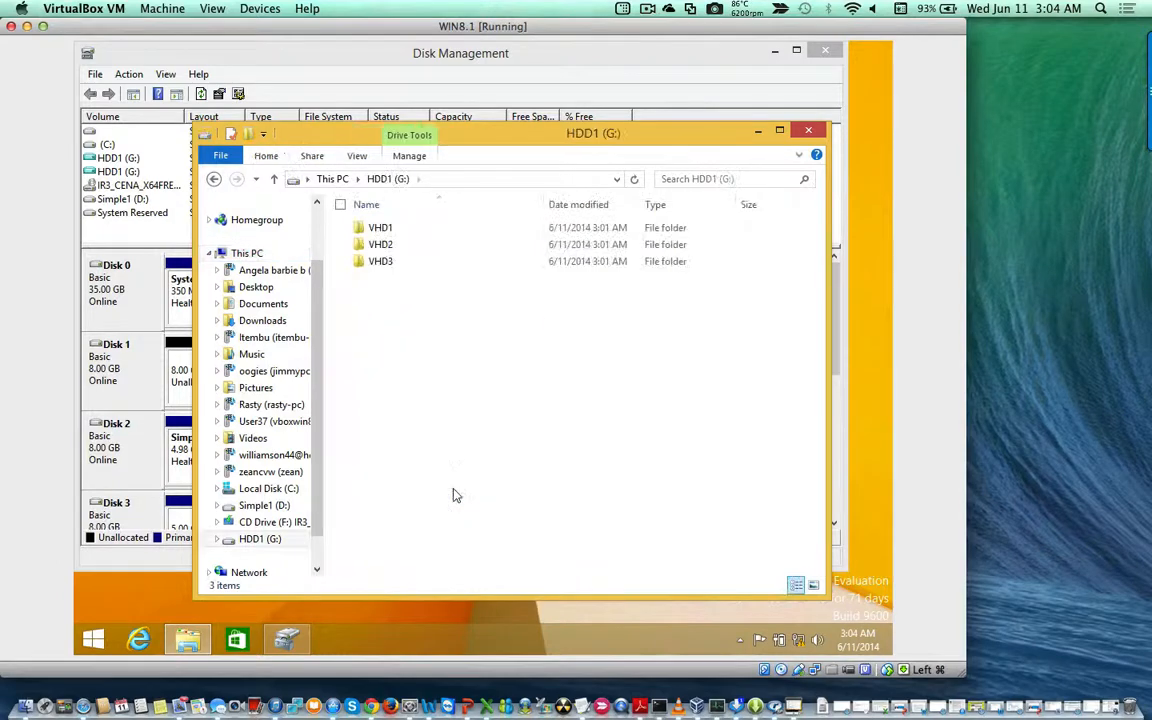
pyautogui.doubleClick(398, 262)
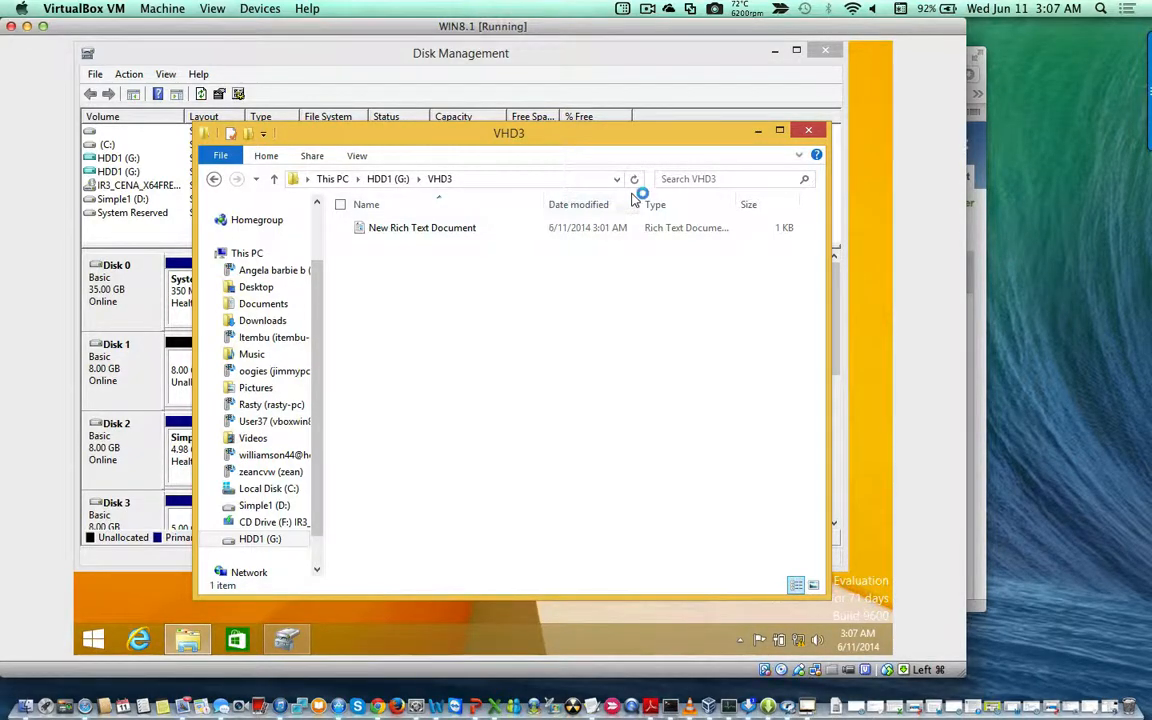
# Minimize the open windows, search everywhere for PowerShell, and run Windows PowerShell as administrator.
pyautogui.click(758, 131)
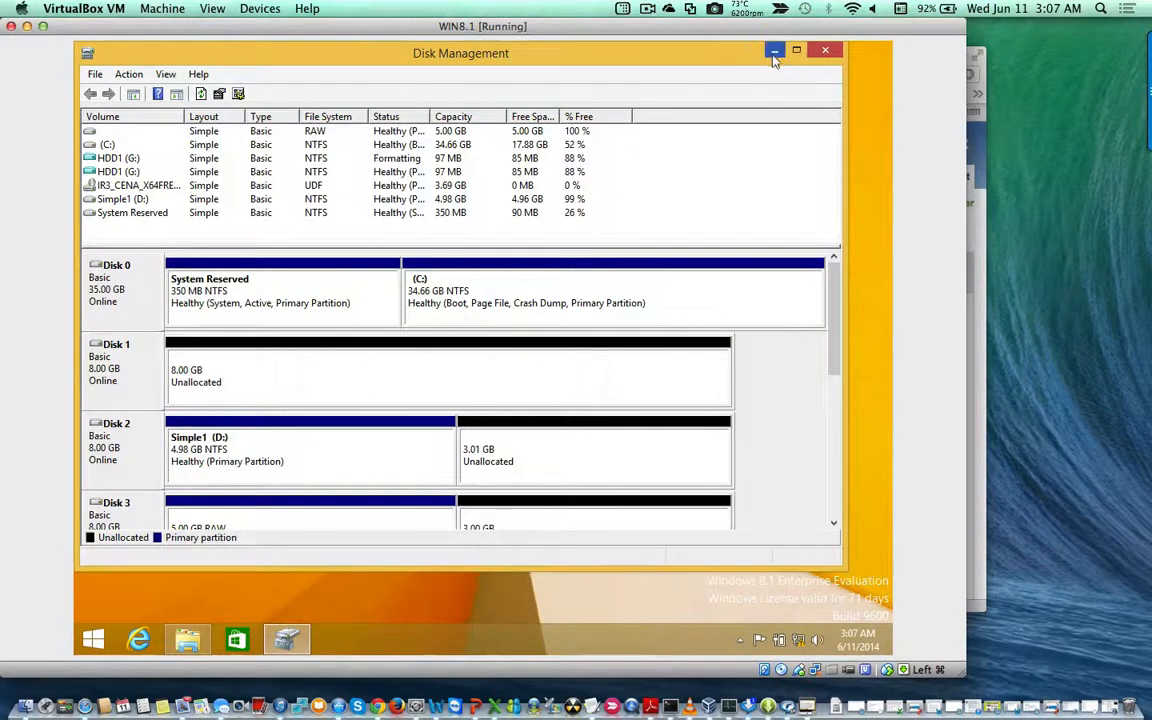
pyautogui.click(774, 50)
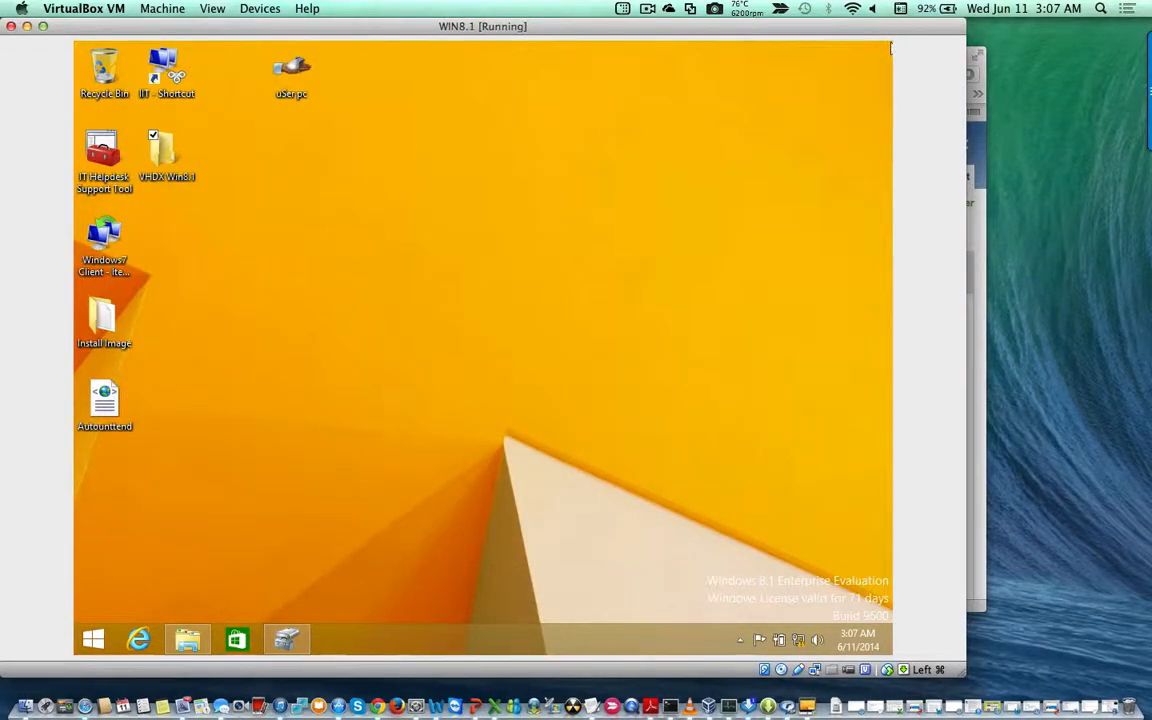
pyautogui.moveTo(889, 44)
pyautogui.click(861, 185)
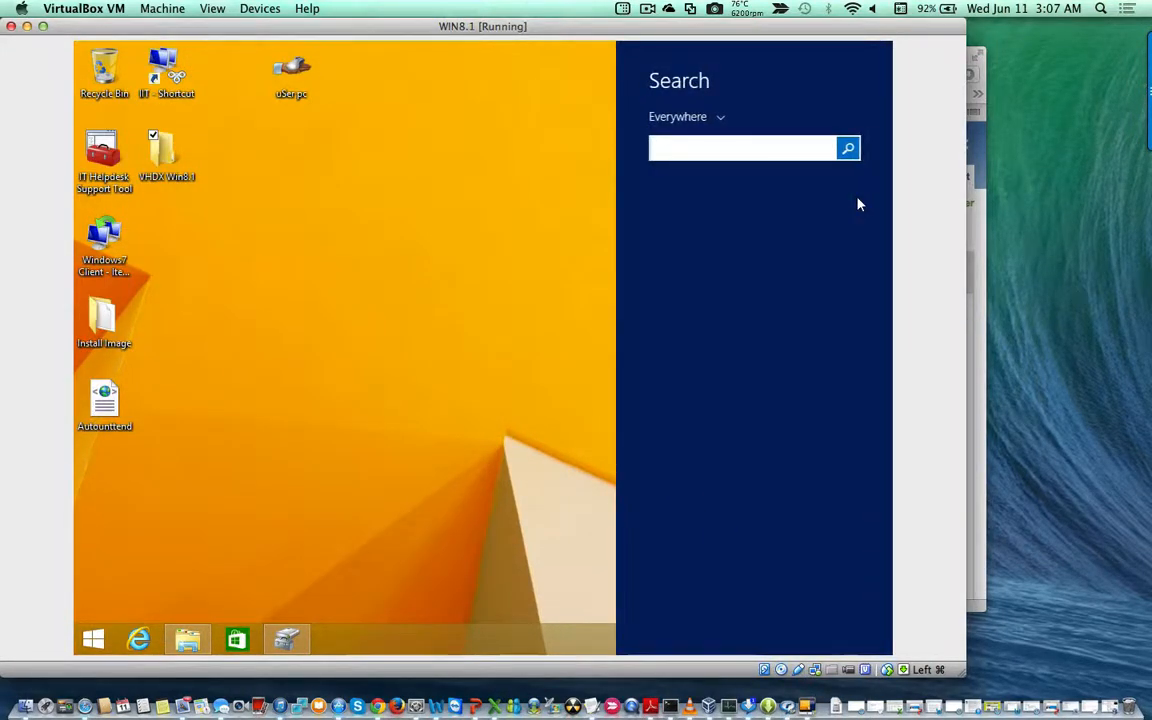
pyautogui.write('powerShell')
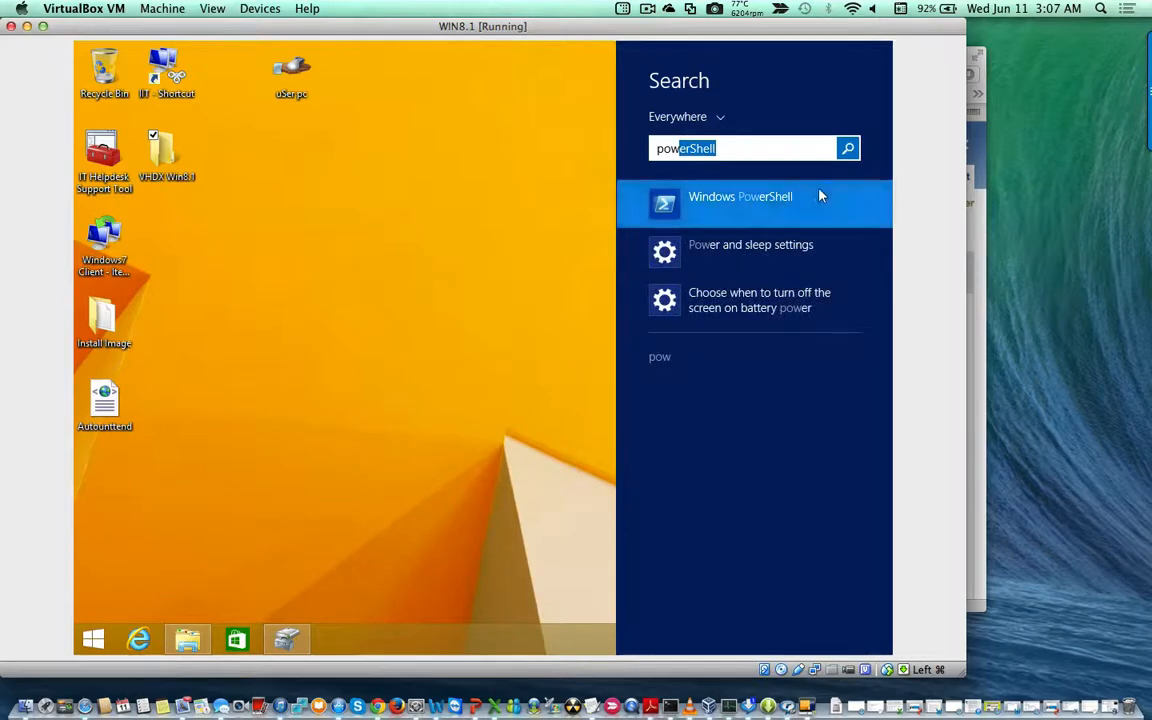
pyautogui.rightClick(774, 205)
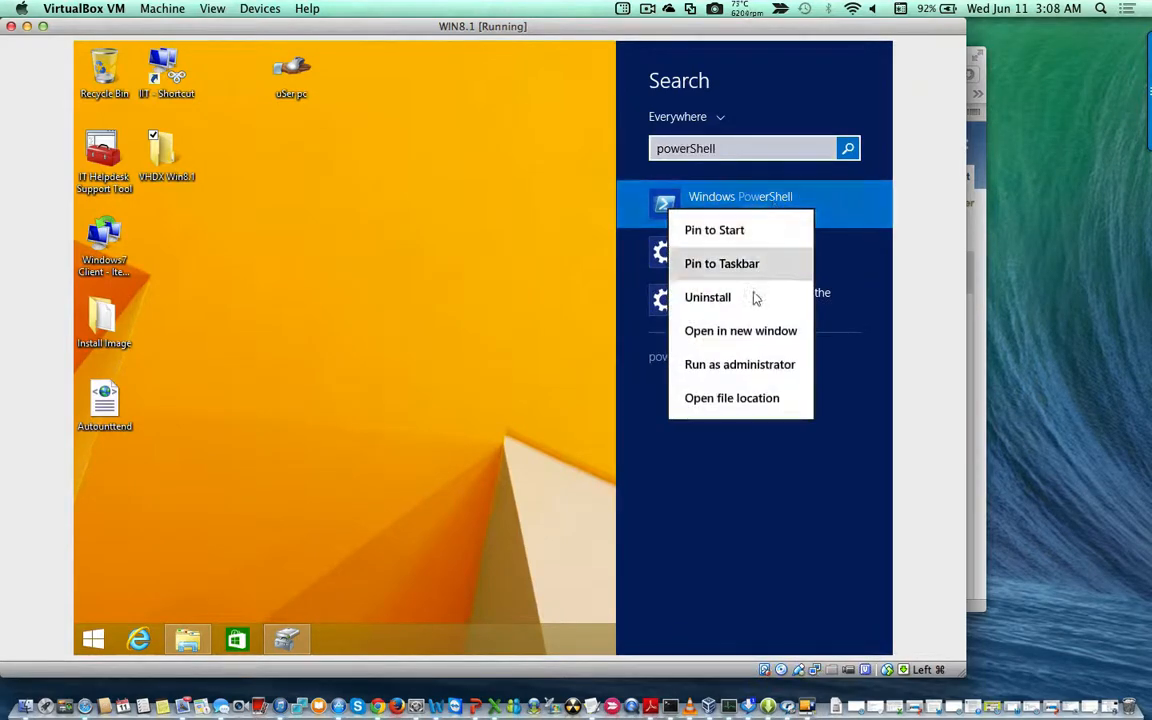
pyautogui.click(748, 366)
pyautogui.click(536, 370)
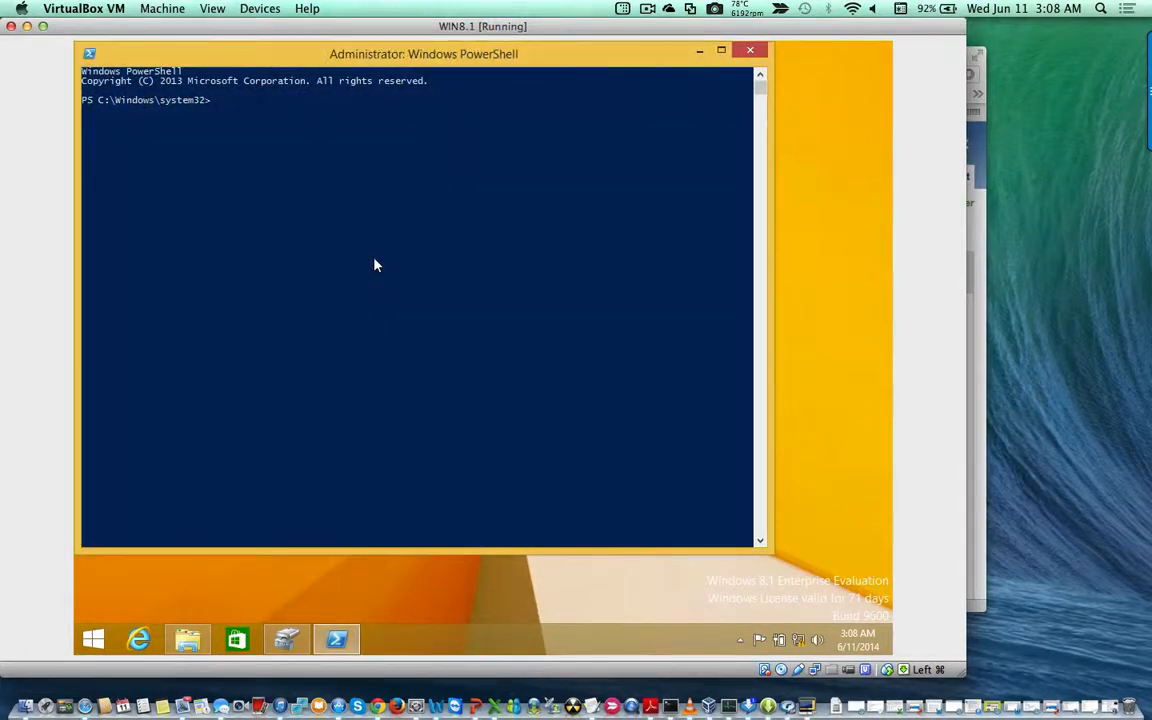
# Start diskpart in PowerShell and display all disks with list disk.
pyautogui.write('diskpart')
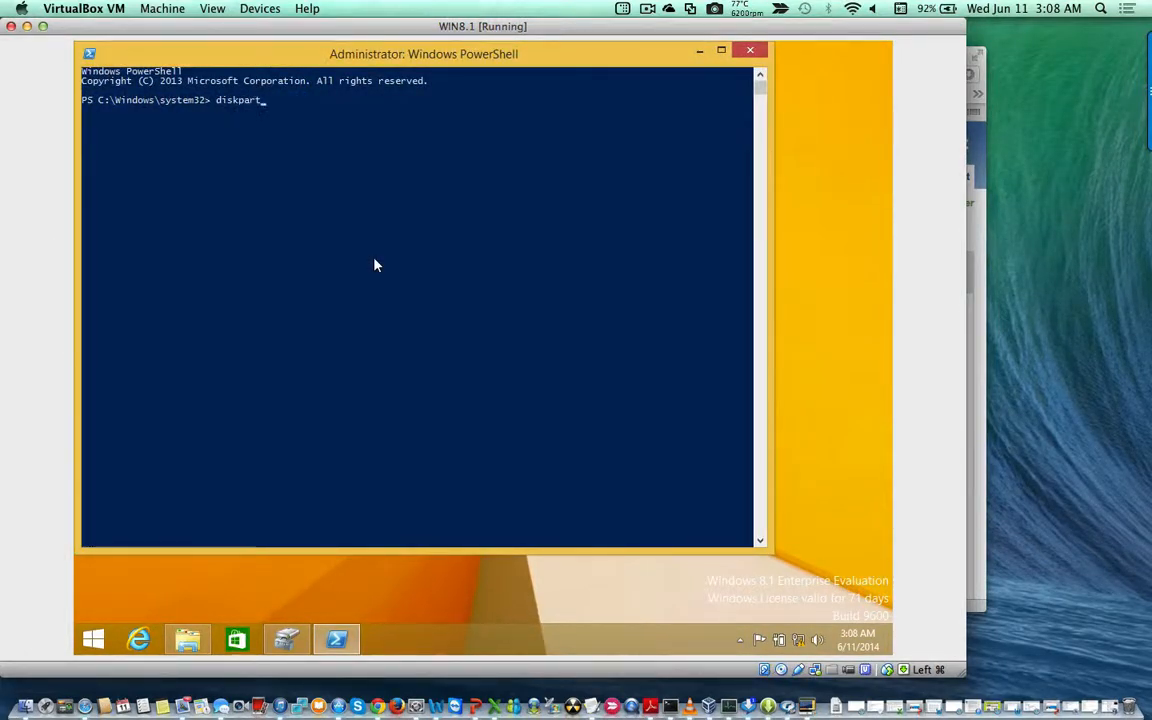
pyautogui.press('Return')
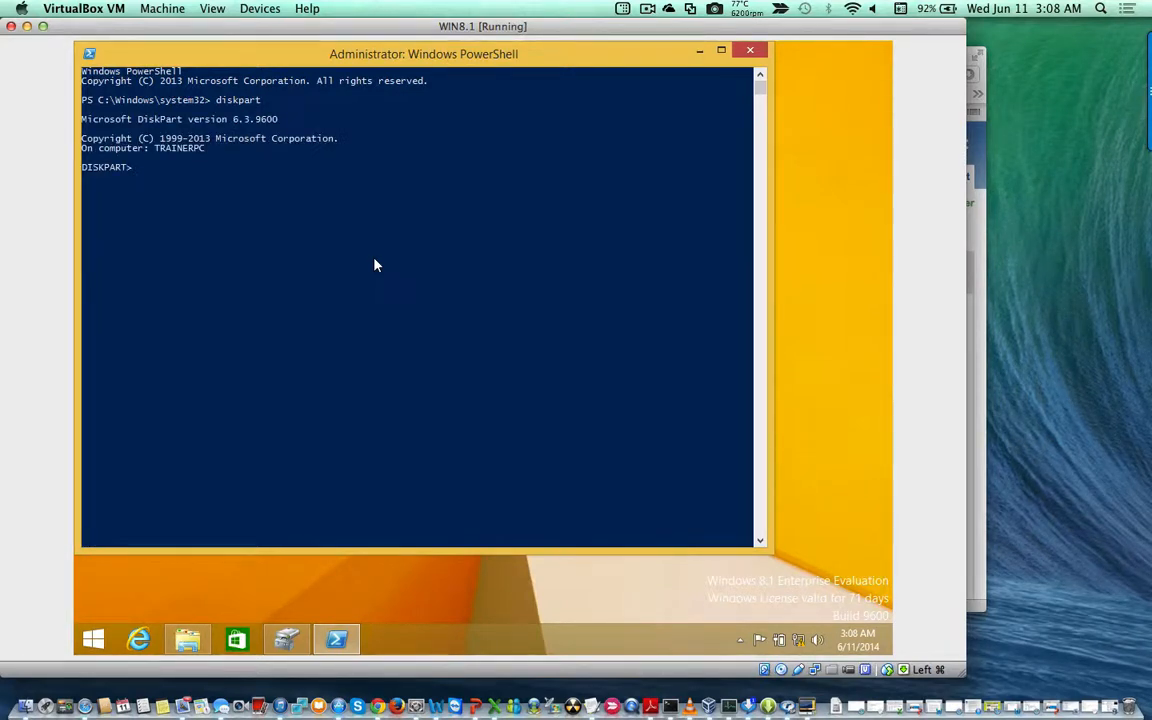
pyautogui.write('list disk')
pyautogui.press('Return')
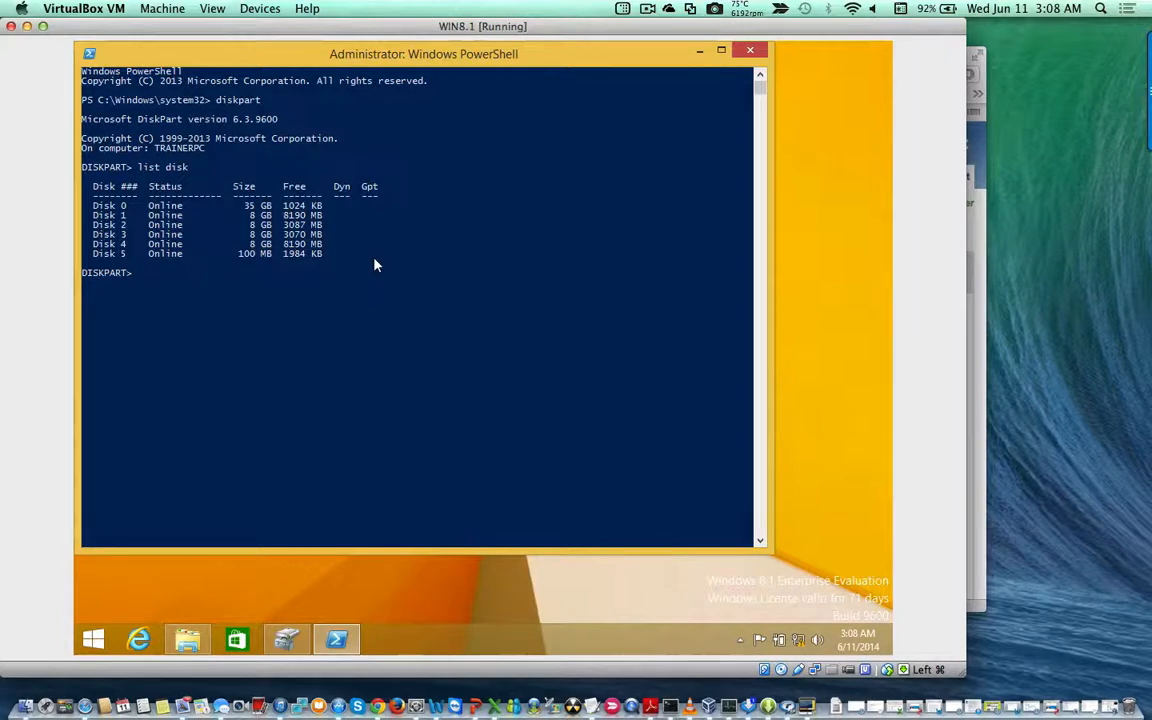
# Display the virtual disks and their file paths in DiskPart with list vdisk, running it twice.
pyautogui.write('list vdisk')
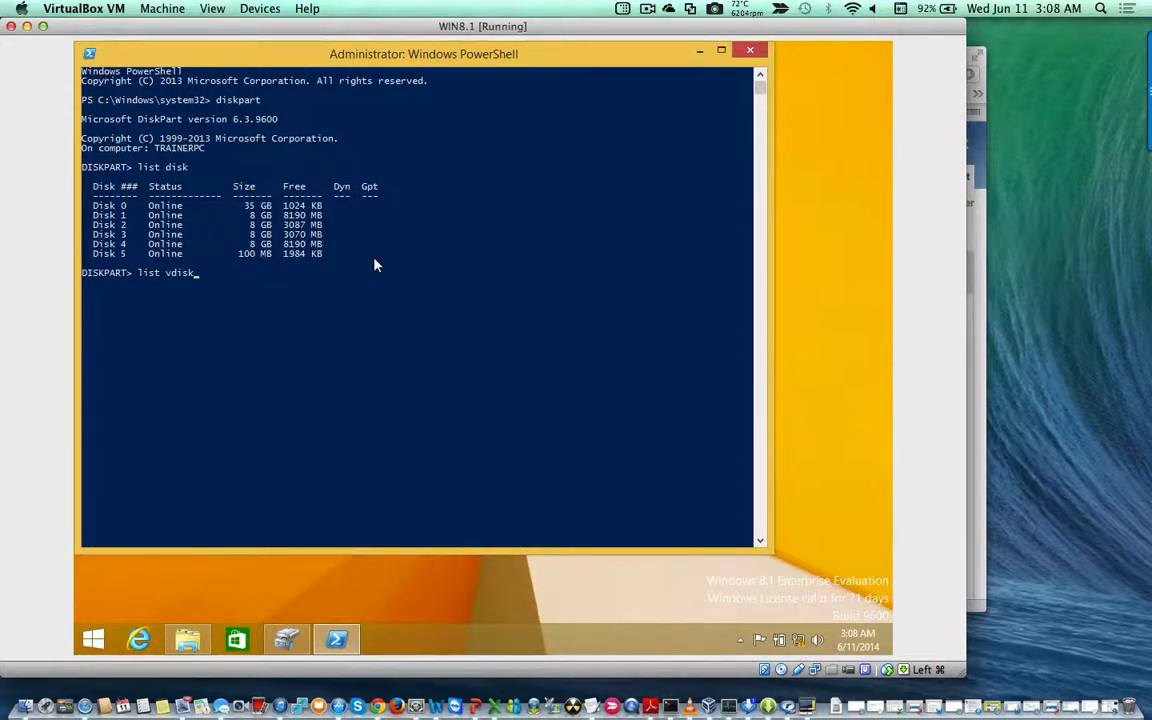
pyautogui.press('Return')
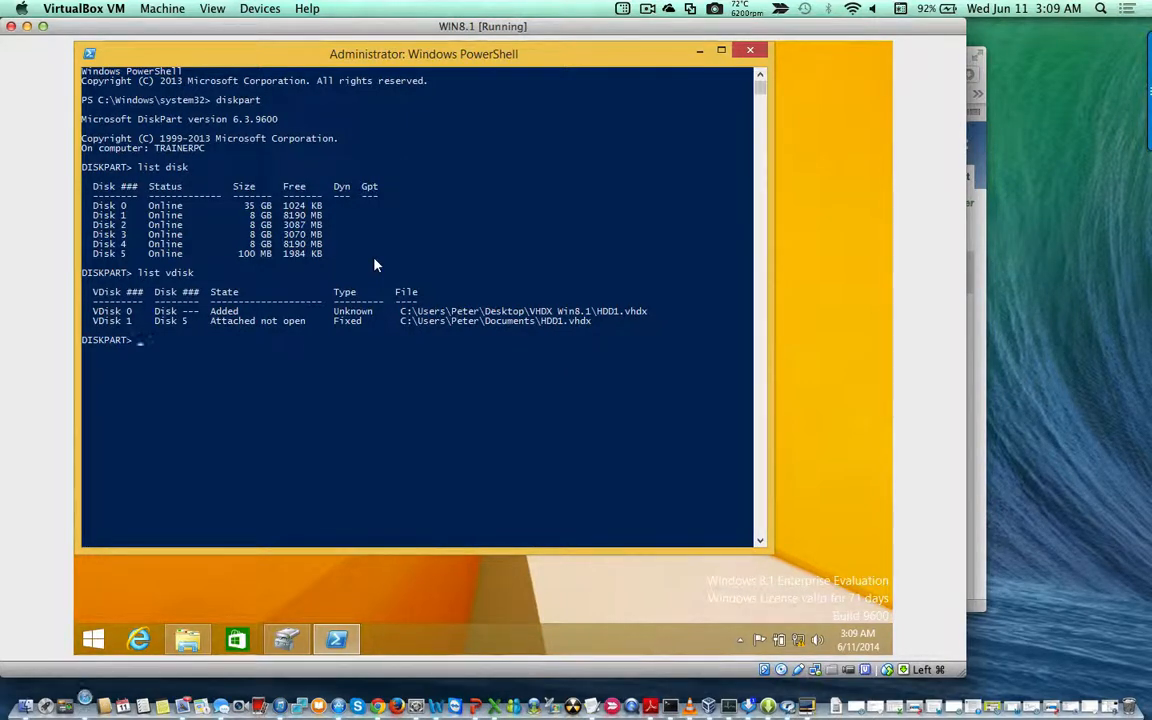
pyautogui.write('List vdisk')
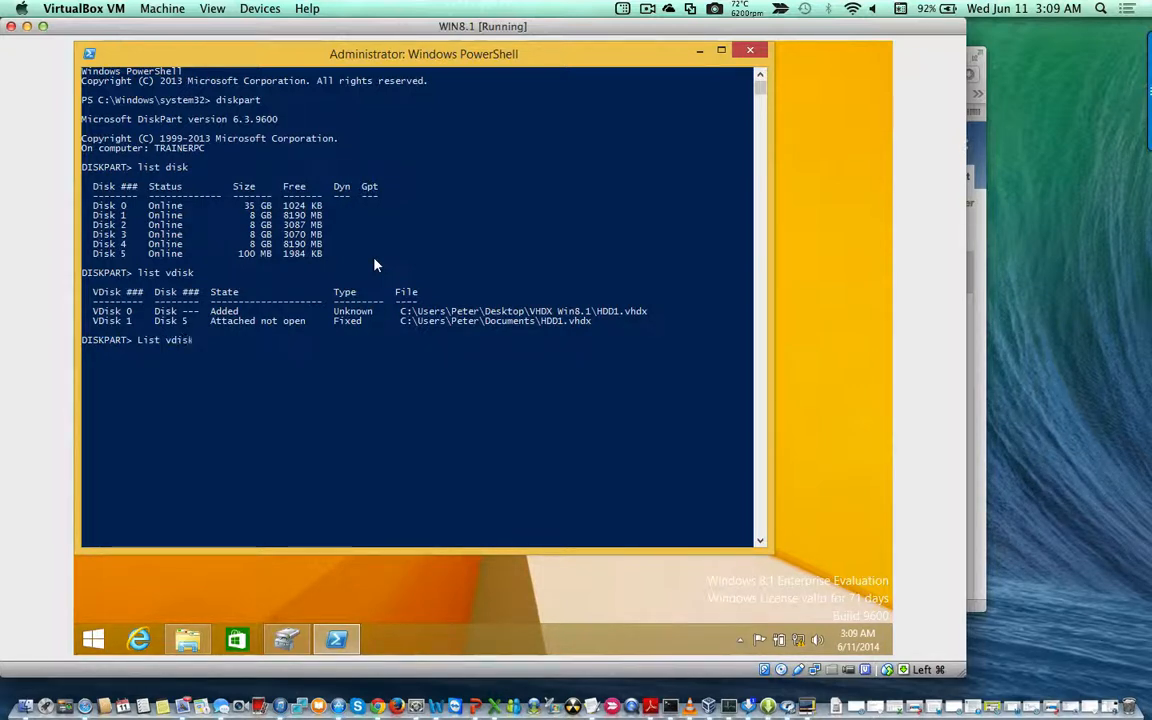
pyautogui.press('Return')
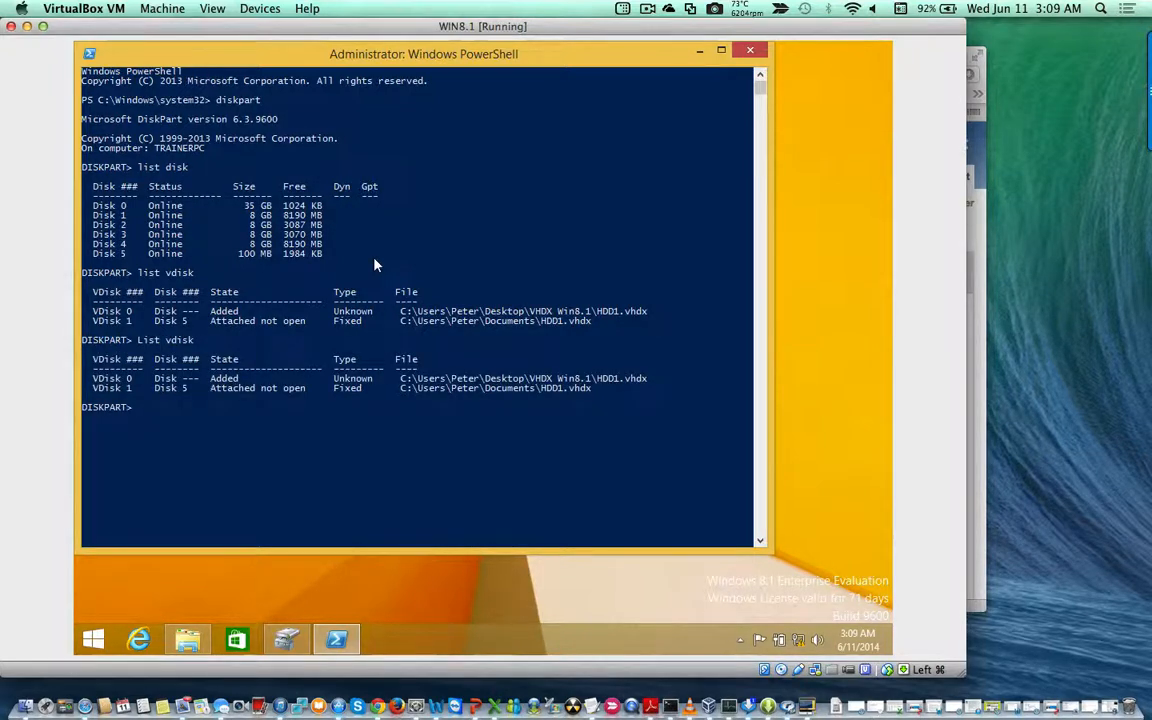
# Select the attached virtual disk in DiskPart with select vdisk file=, giving the full quoted path to HDD1.vhdx in the user's Documents folder.
pyautogui.write('select')
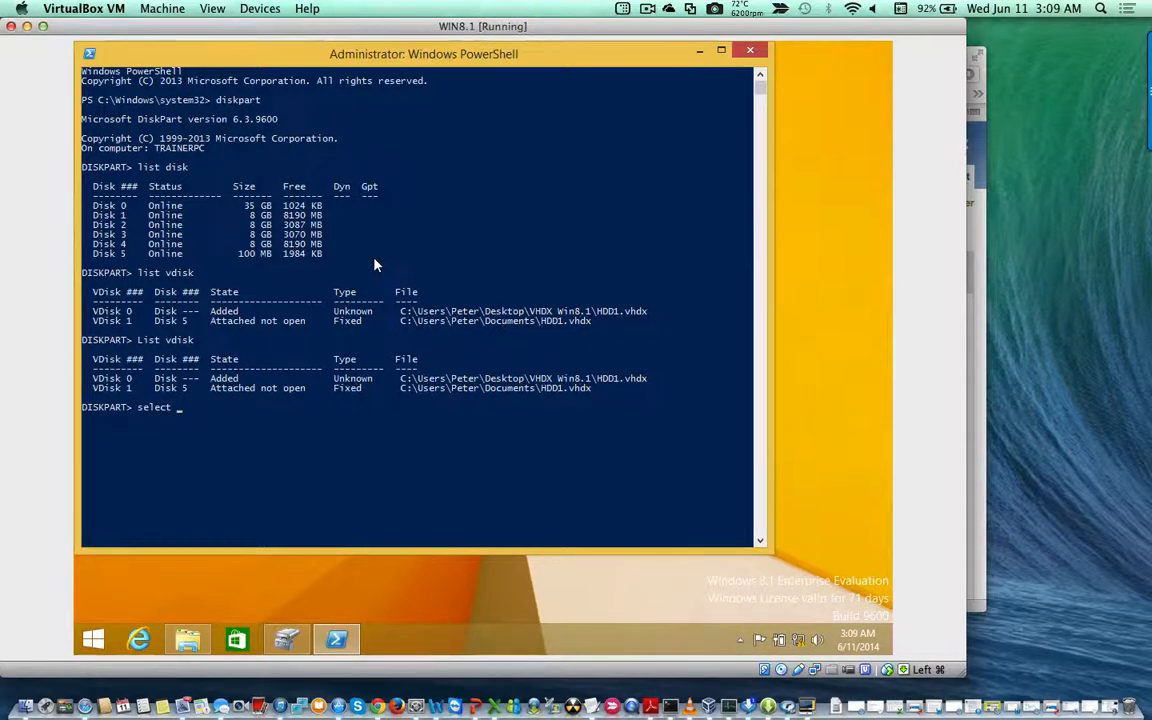
pyautogui.write('v')
pyautogui.write('isk file=')
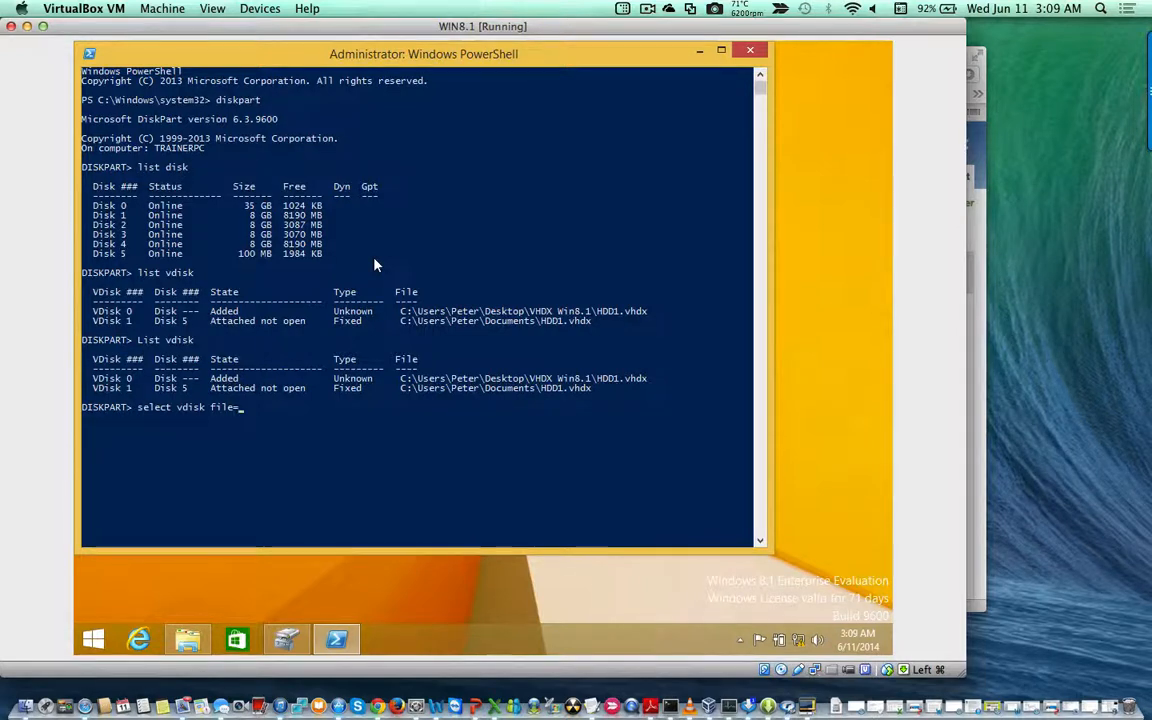
pyautogui.write('"')
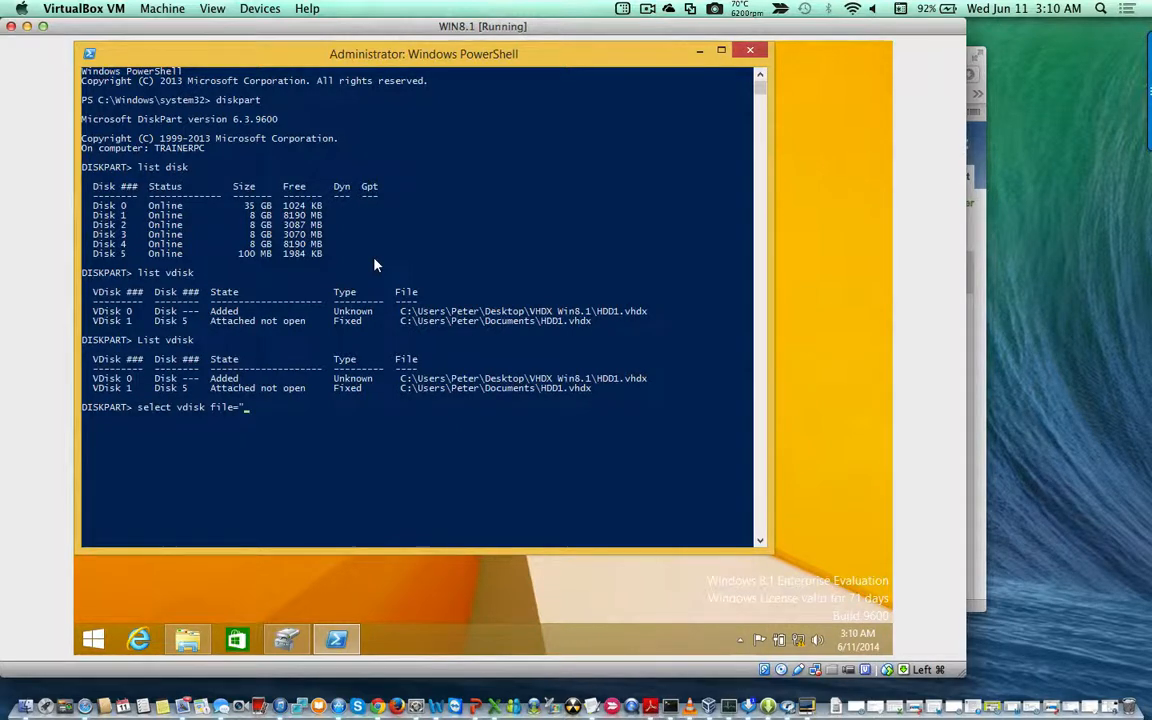
pyautogui.write('C')
pyautogui.write('\\Use')
pyautogui.press('BackSpace')
pyautogui.press('BackSpace')
pyautogui.press('BackSpace')
pyautogui.press('BackSpace')
pyautogui.write('\\Users\\Peter\\Doc')
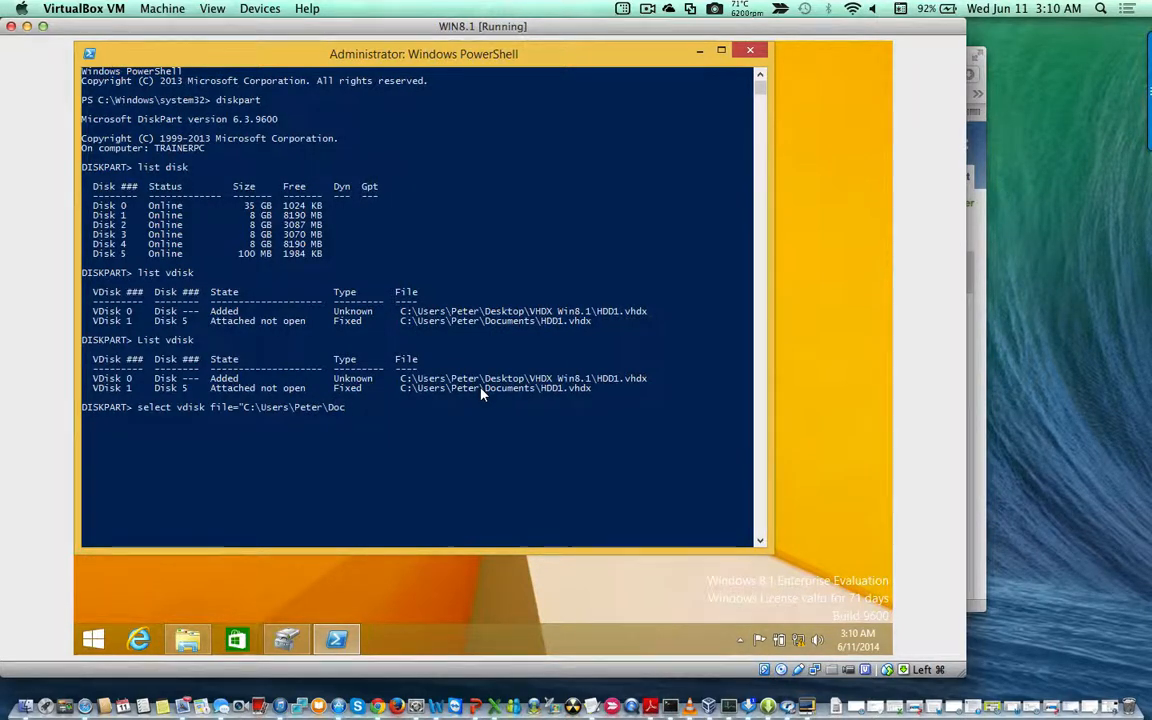
pyautogui.write('uments\\')
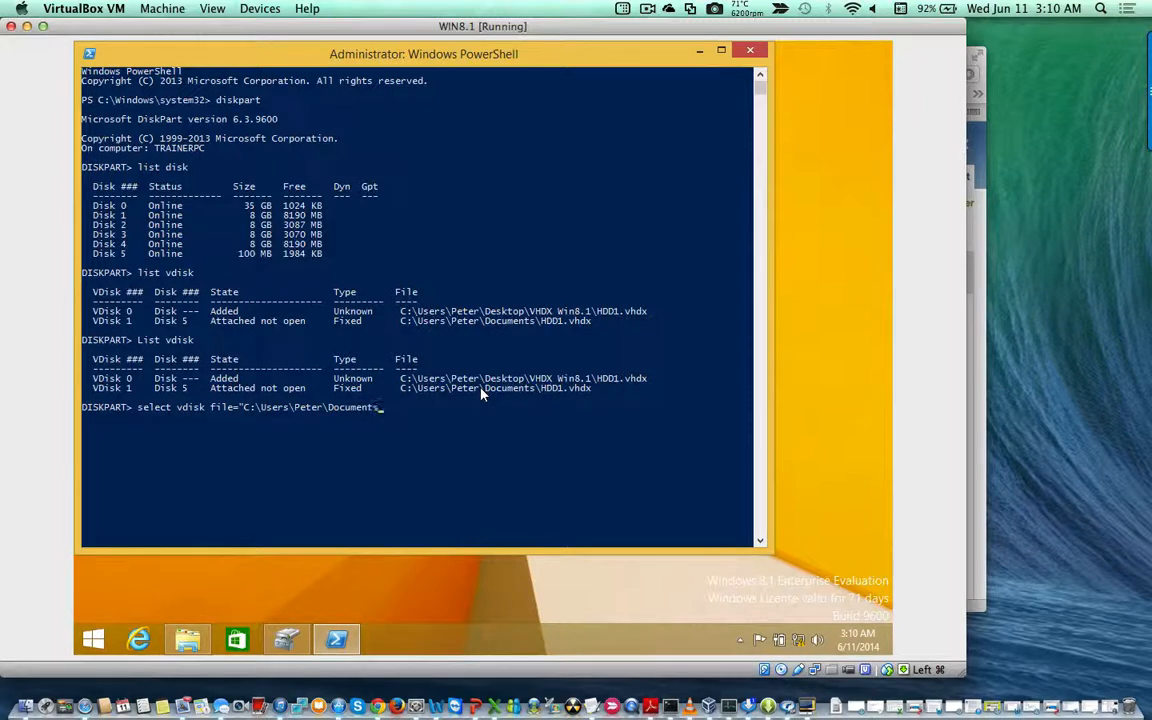
pyautogui.write('HDD1.vhdx"')
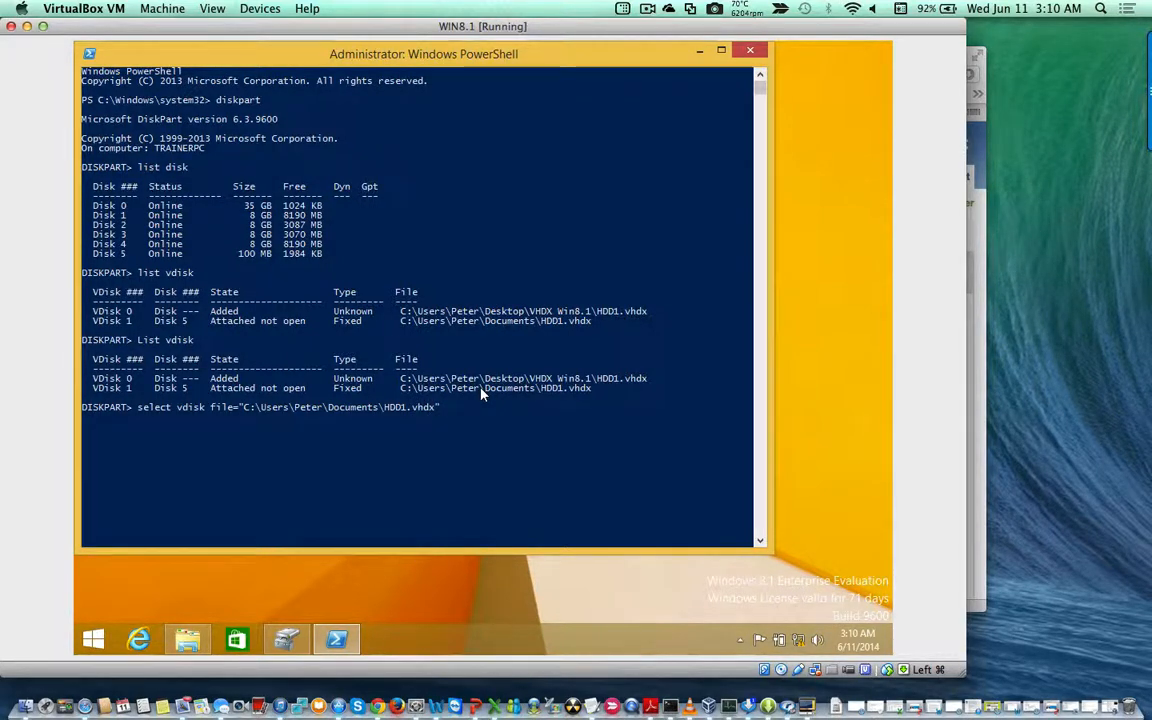
pyautogui.press('Return')
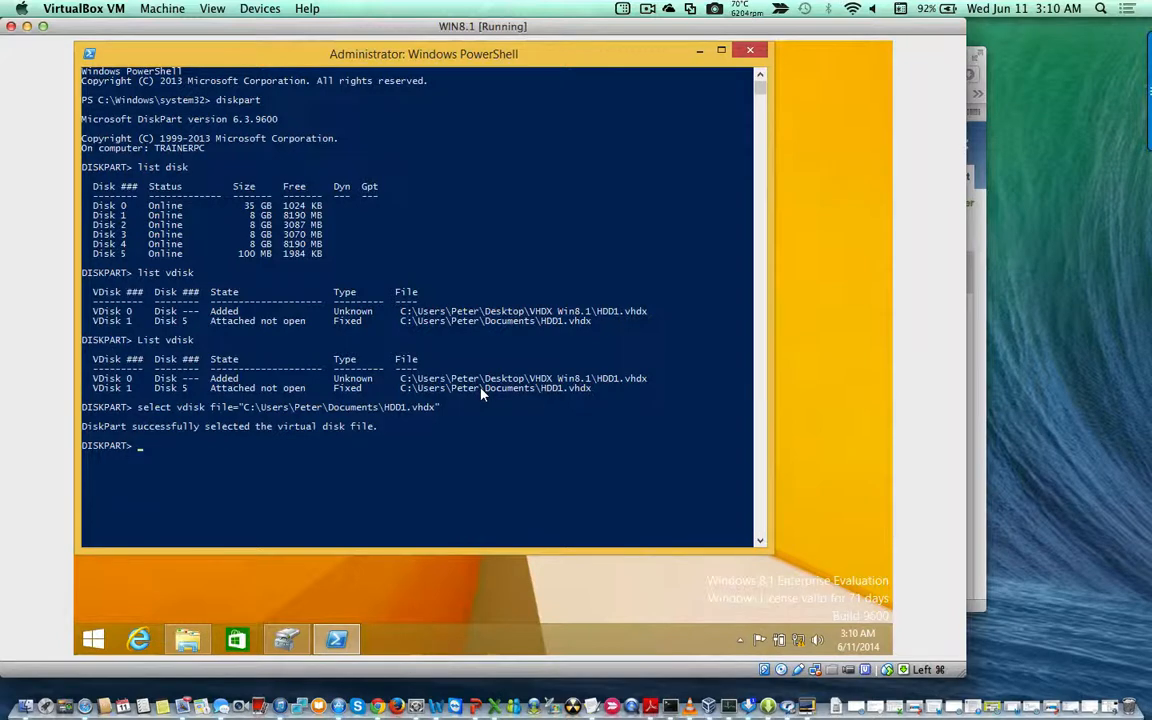
# Detach the selected virtual disk with detach vdisk, and switch to Disk Management to check the disk list.
pyautogui.write('detach vdisk')
pyautogui.press('Return')
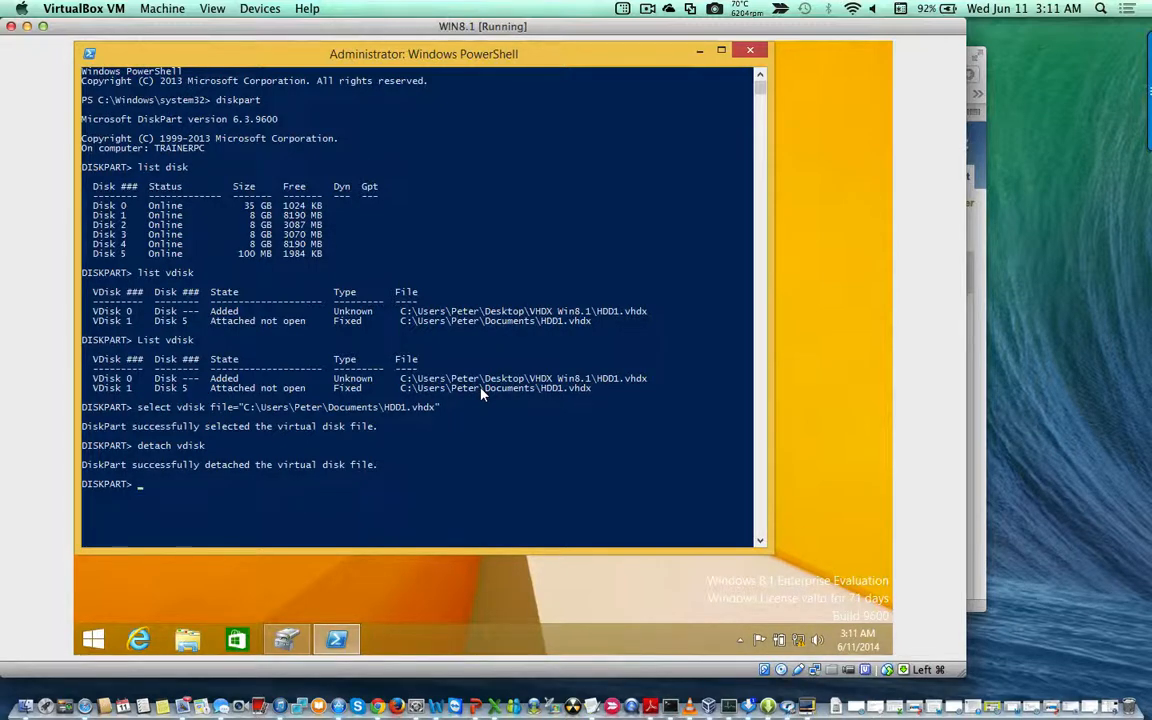
pyautogui.click(286, 638)
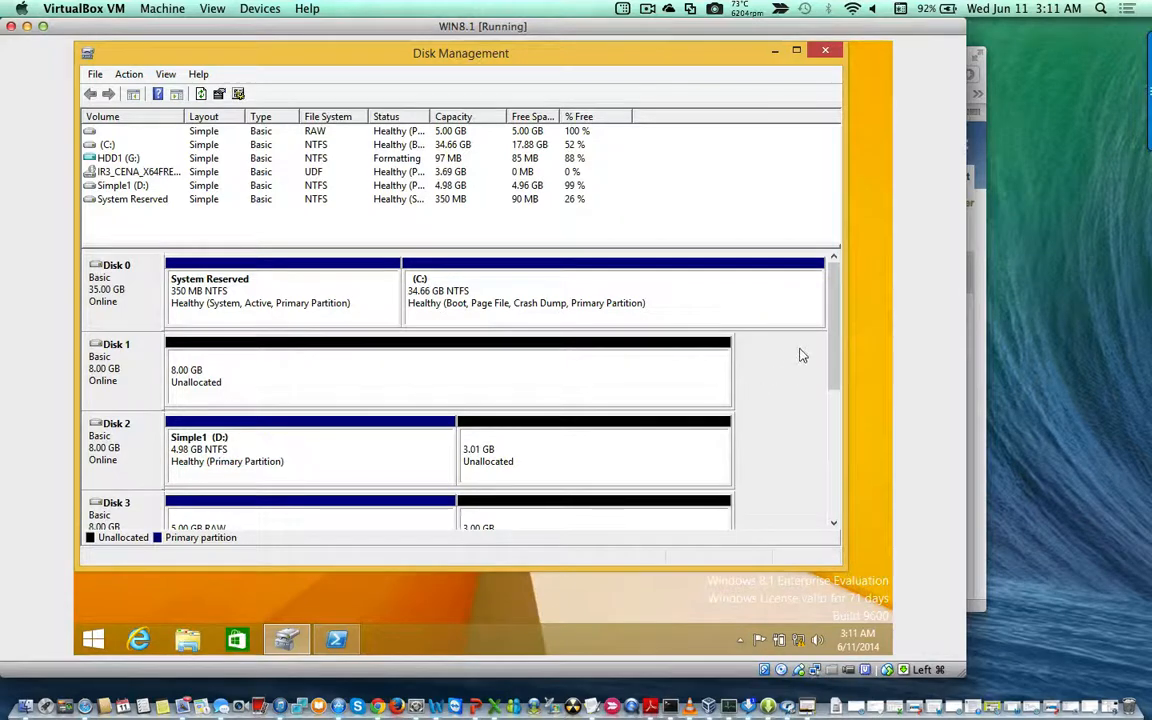
# Check the drives listed under This PC in File Explorer, and close the window again.
pyautogui.moveTo(840, 322)
pyautogui.mouseDown()
pyautogui.moveTo(861, 470)
pyautogui.moveTo(849, 316)
pyautogui.mouseUp()
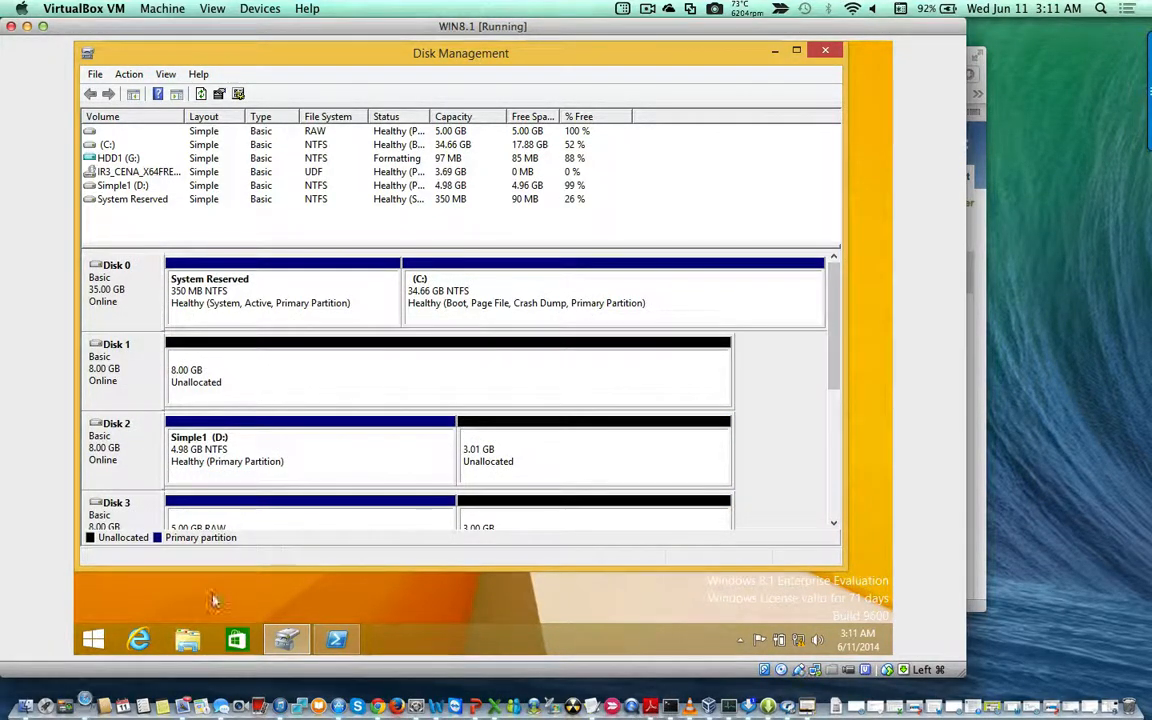
pyautogui.click(187, 642)
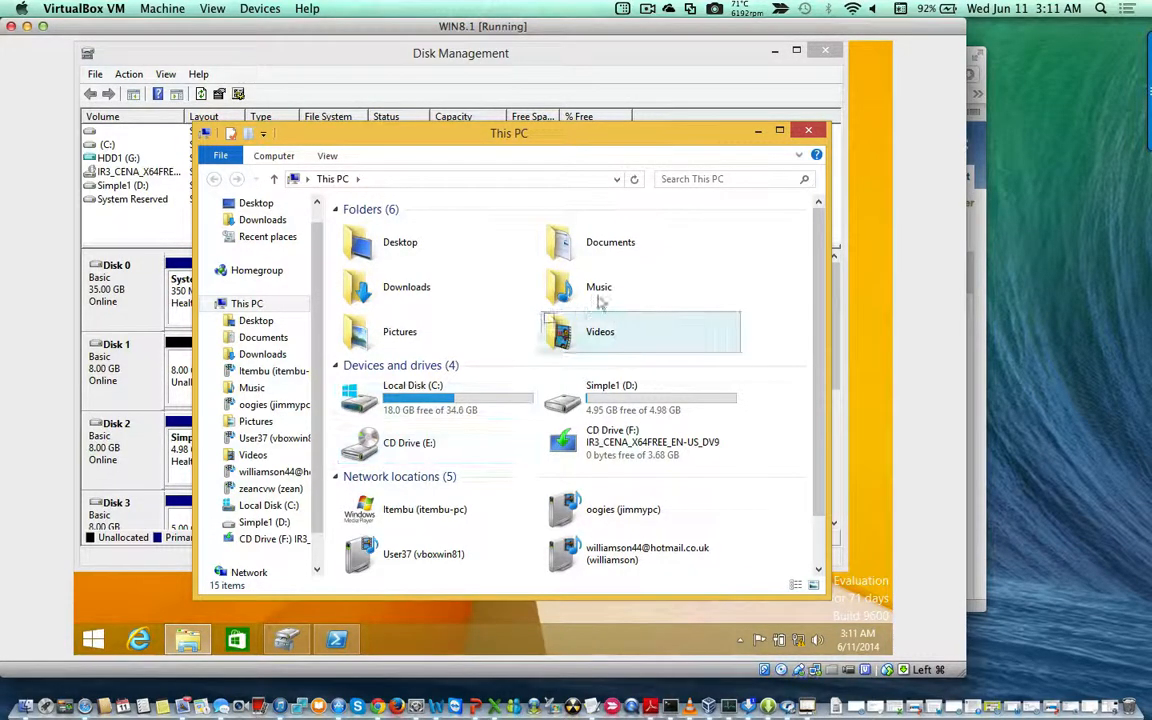
pyautogui.click(811, 132)
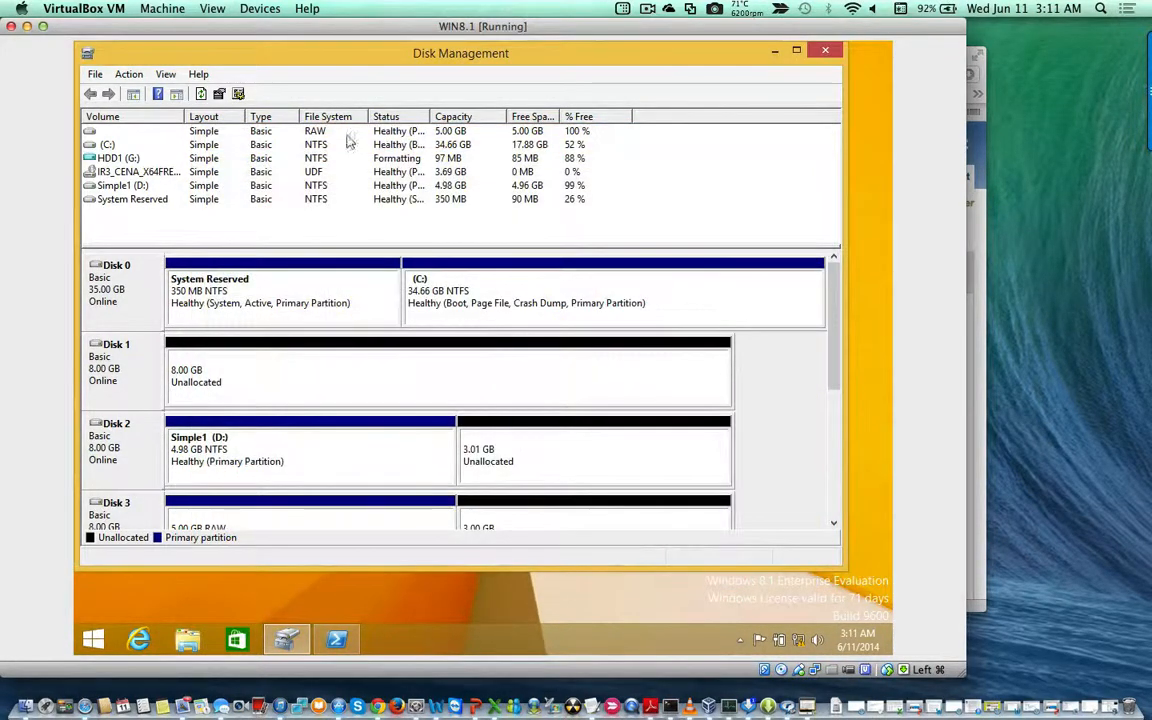
# Start creating a virtual hard disk in Disk Management, with its location set to HDD1.vhdx in the desktop folder VHDX Win8.1.
pyautogui.click(130, 76)
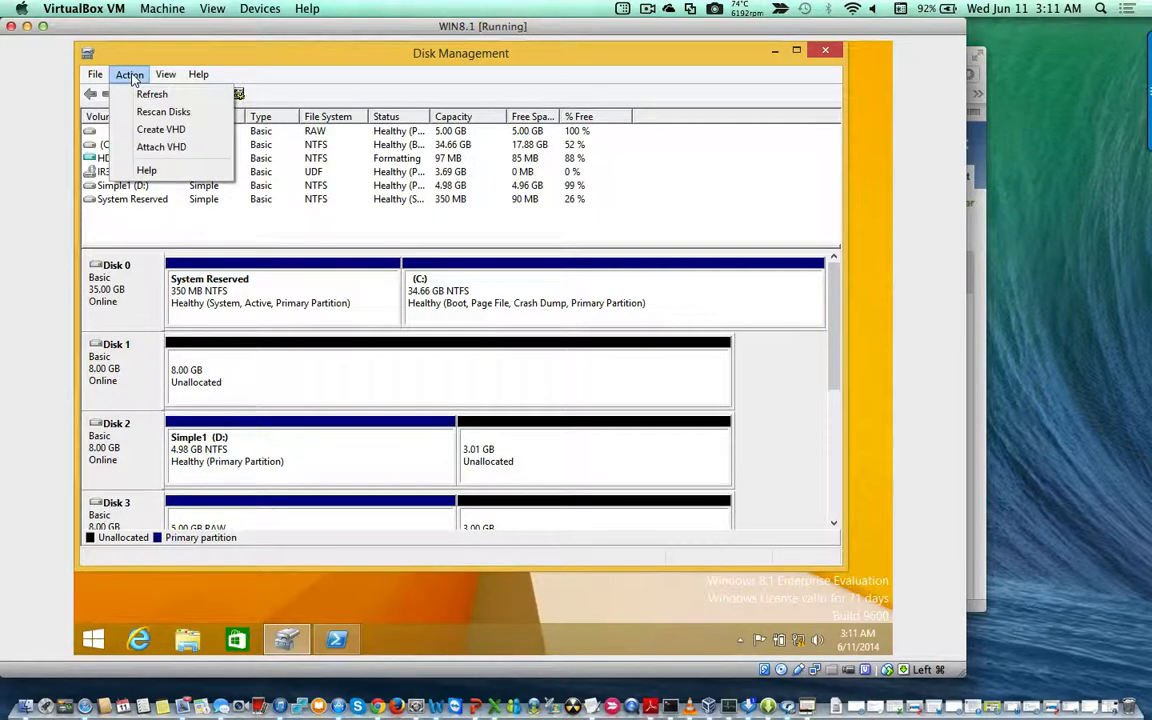
pyautogui.click(143, 134)
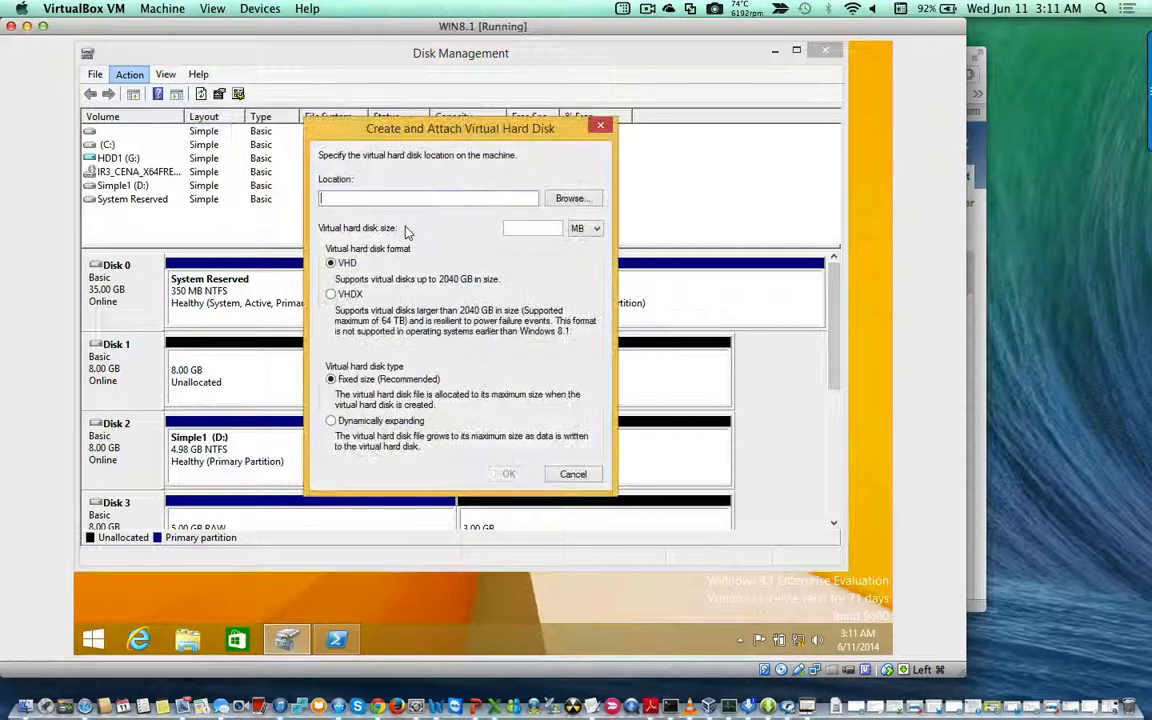
pyautogui.click(567, 200)
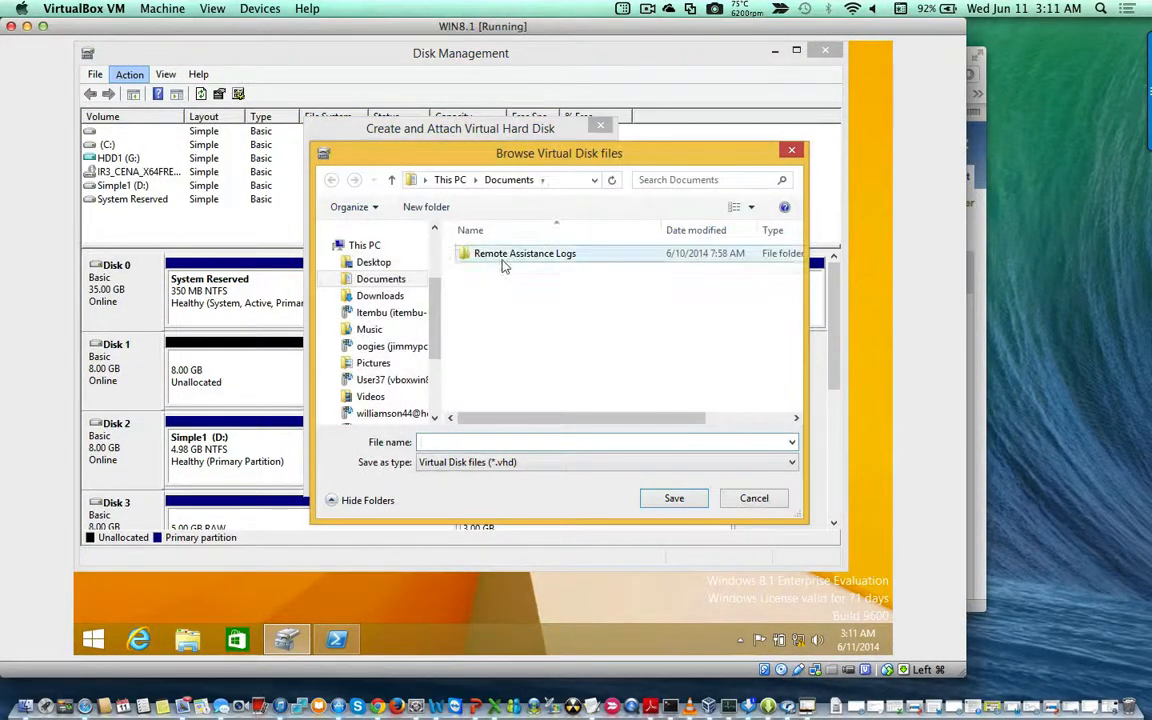
pyautogui.click(405, 262)
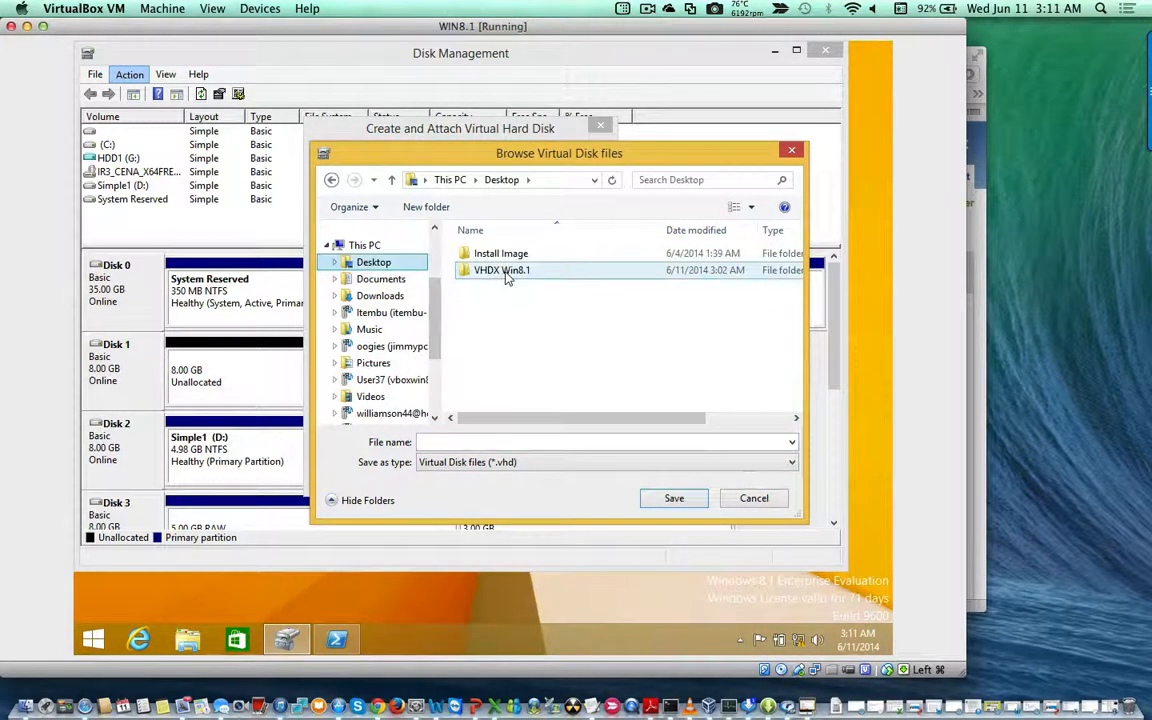
pyautogui.doubleClick(507, 272)
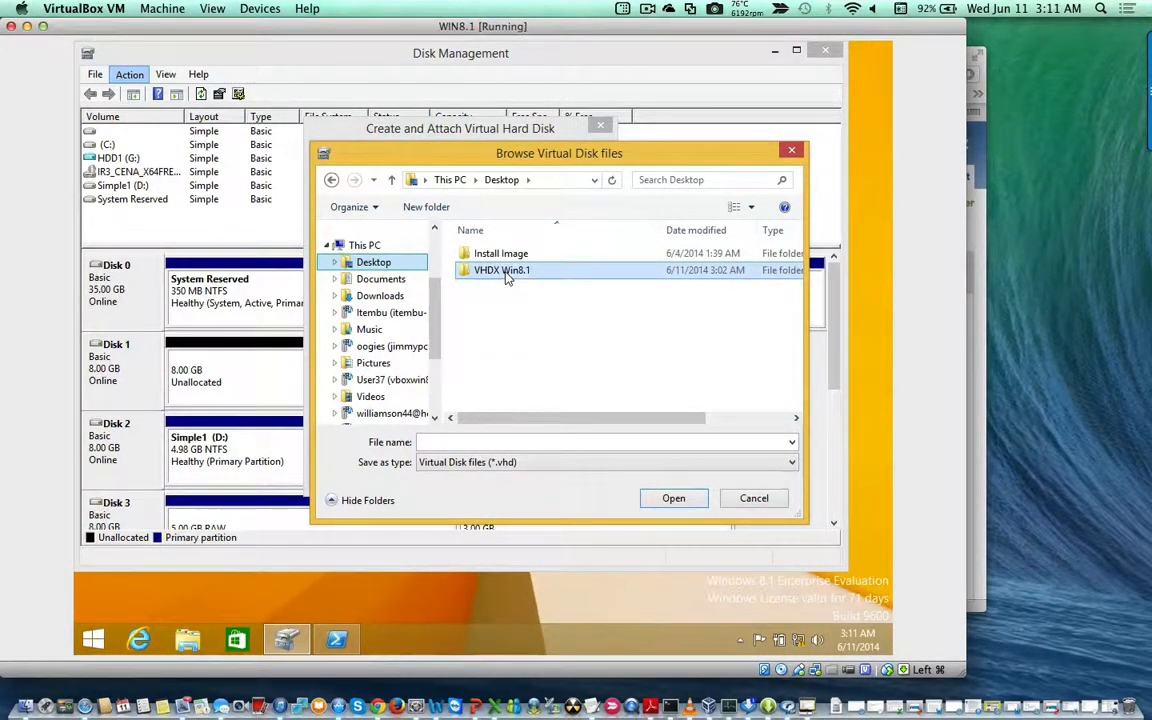
pyautogui.click(476, 444)
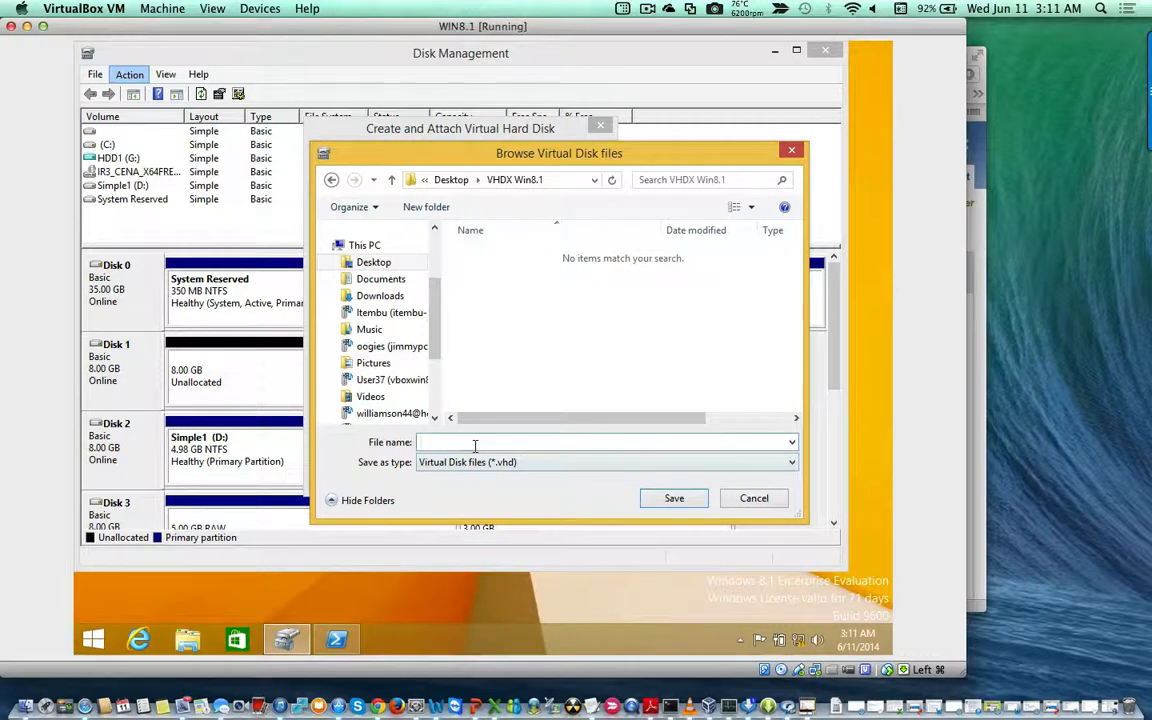
pyautogui.write('HDD1')
pyautogui.click(612, 463)
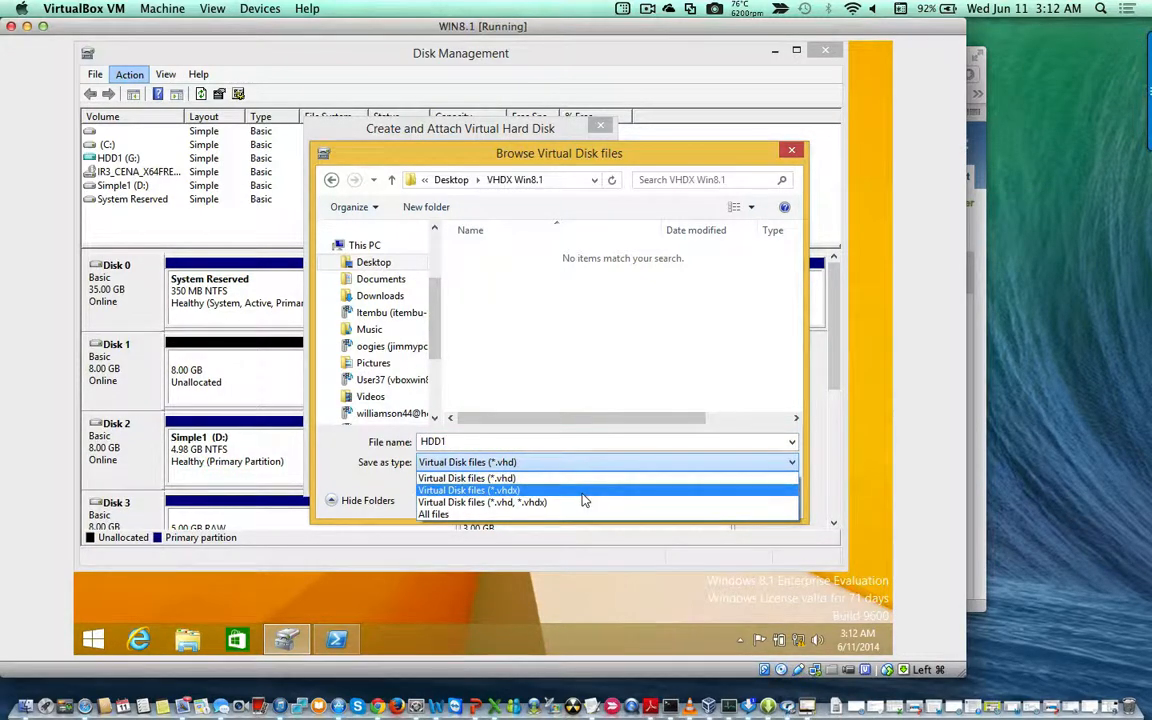
pyautogui.click(581, 492)
pyautogui.click(674, 500)
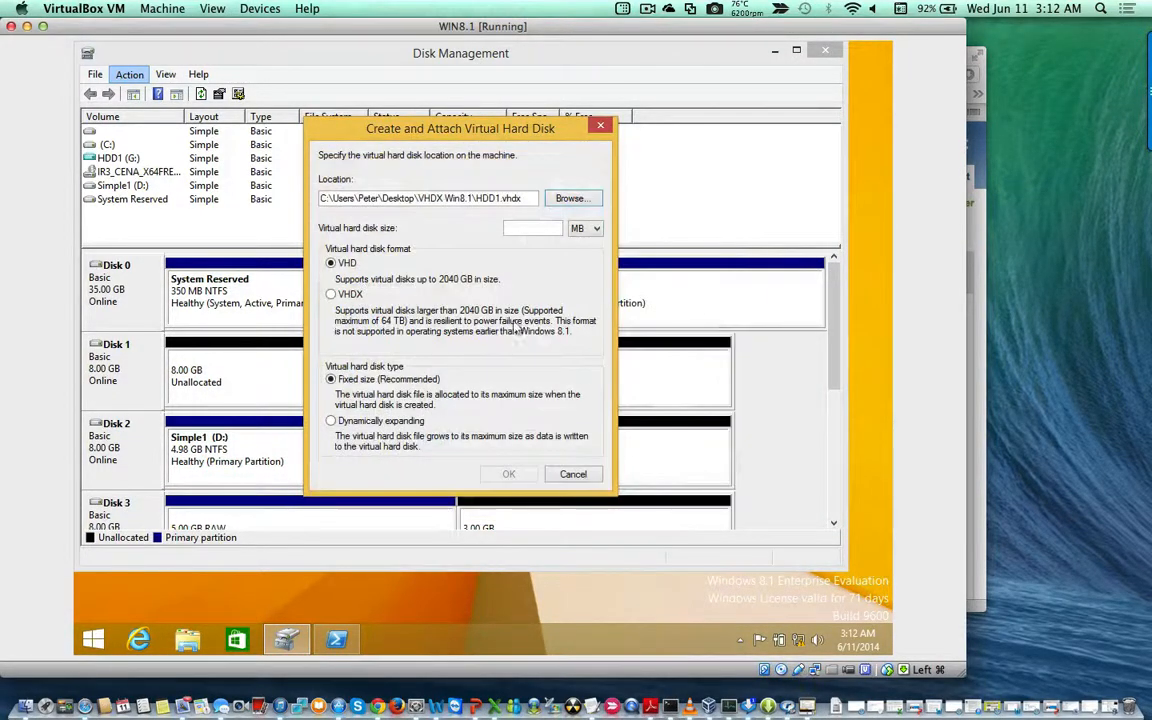
# Choose the VHDX format with the dynamically expanding type, set the size to 200 MB, and create the virtual disk.
pyautogui.click(331, 295)
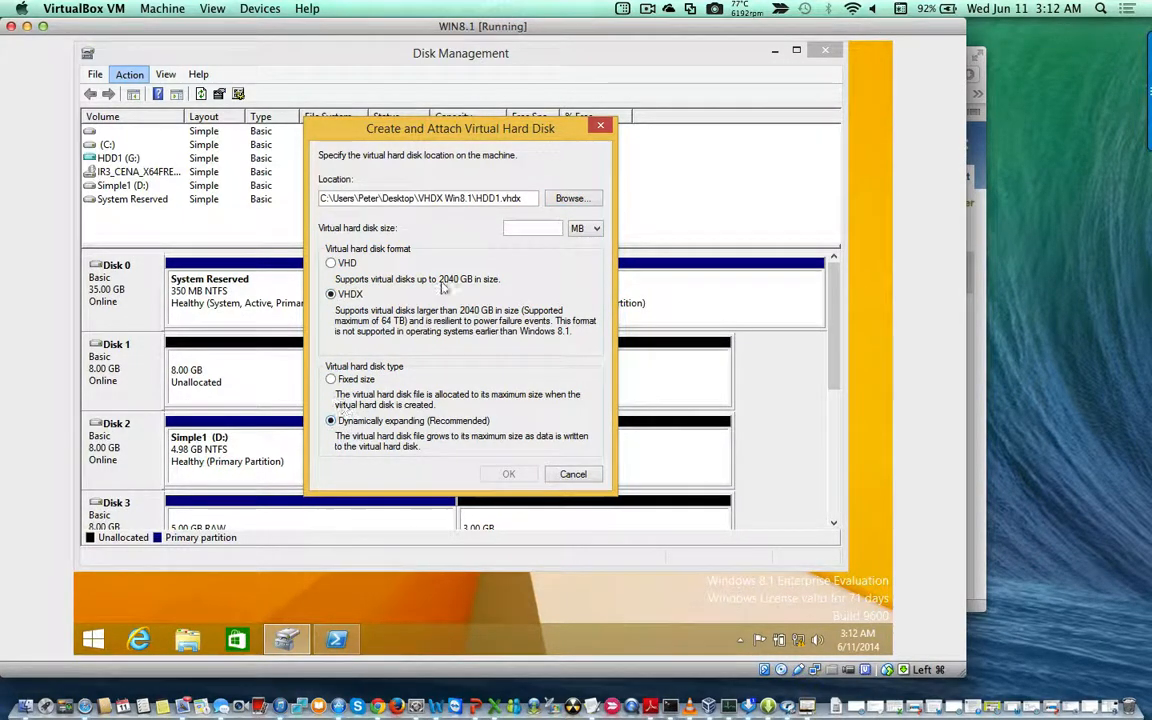
pyautogui.click(545, 228)
pyautogui.write('200')
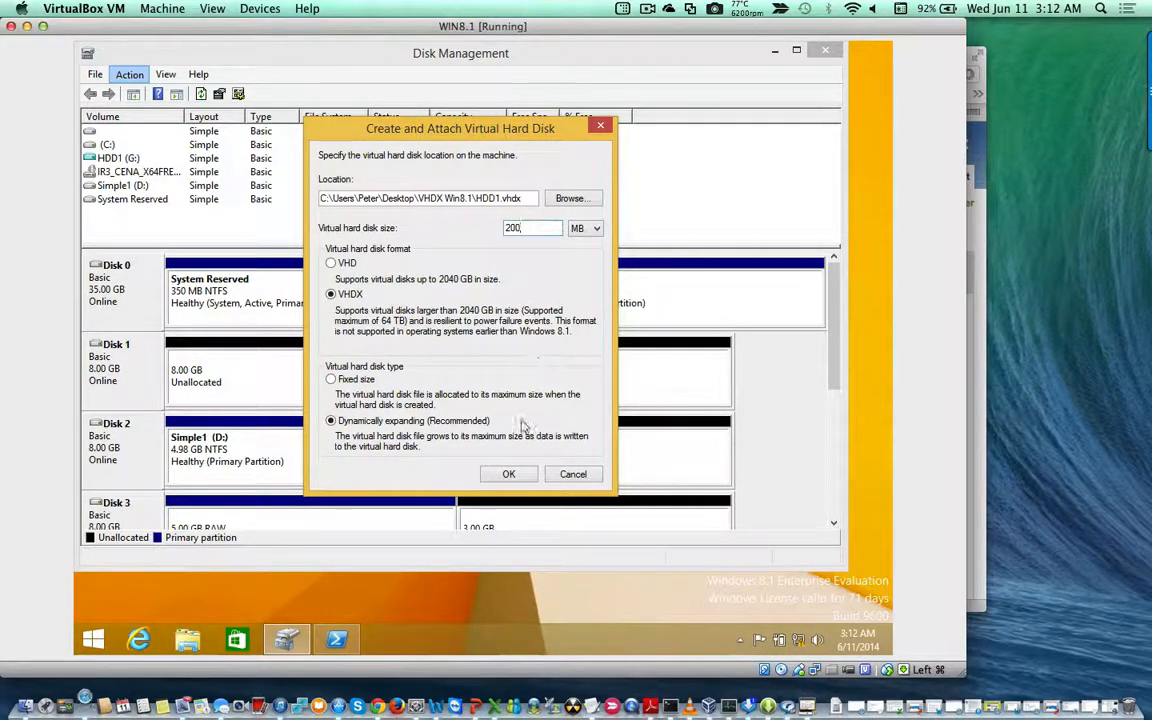
pyautogui.click(508, 474)
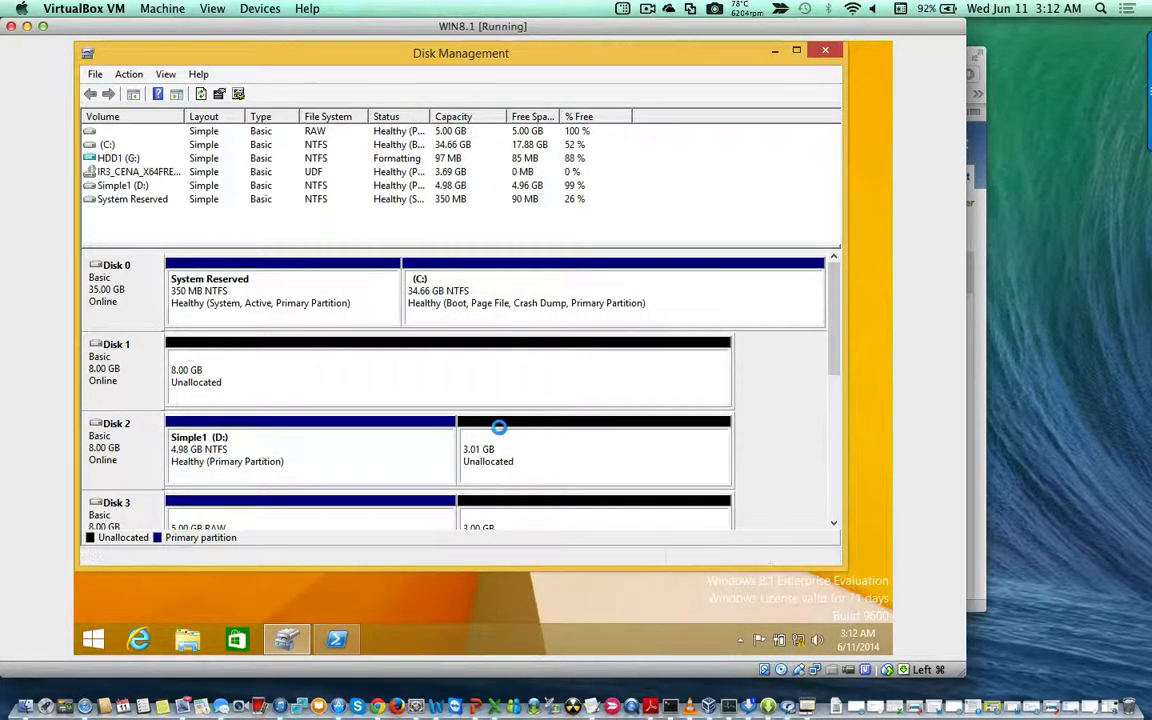
# Initialize the new 200 MB virtual disk, Disk 5, with the MBR partition style.
pyautogui.moveTo(836, 342); pyautogui.dragTo(836, 455)
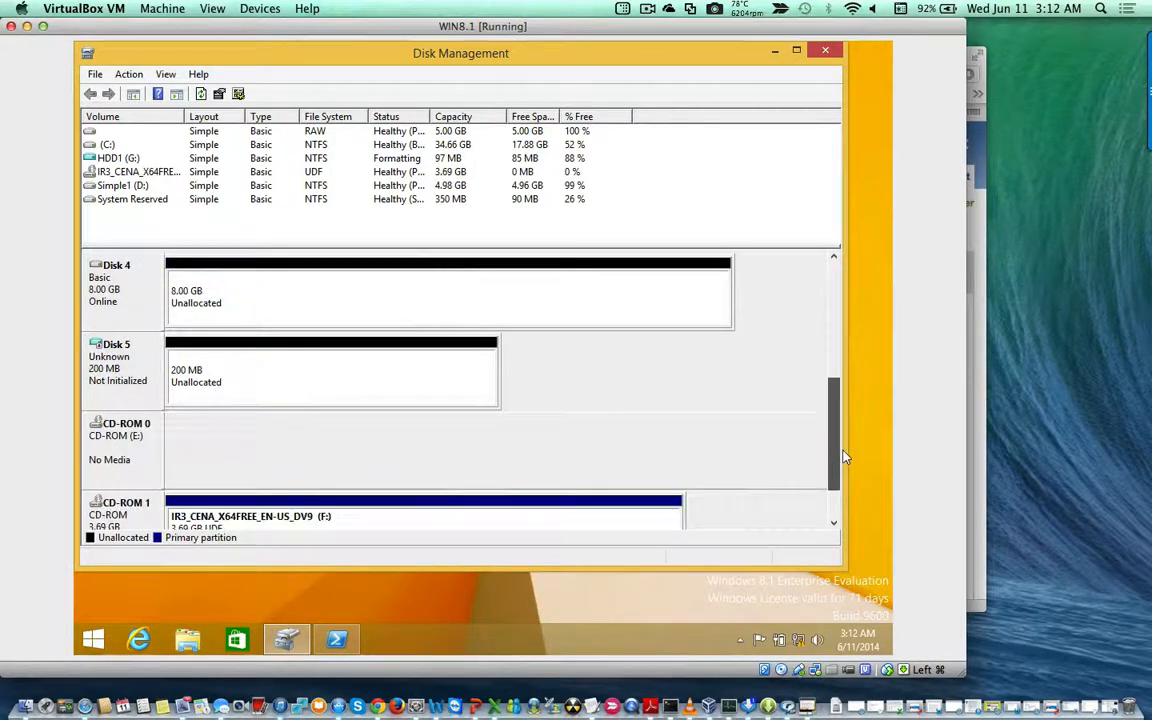
pyautogui.rightClick(115, 352)
pyautogui.click(150, 361)
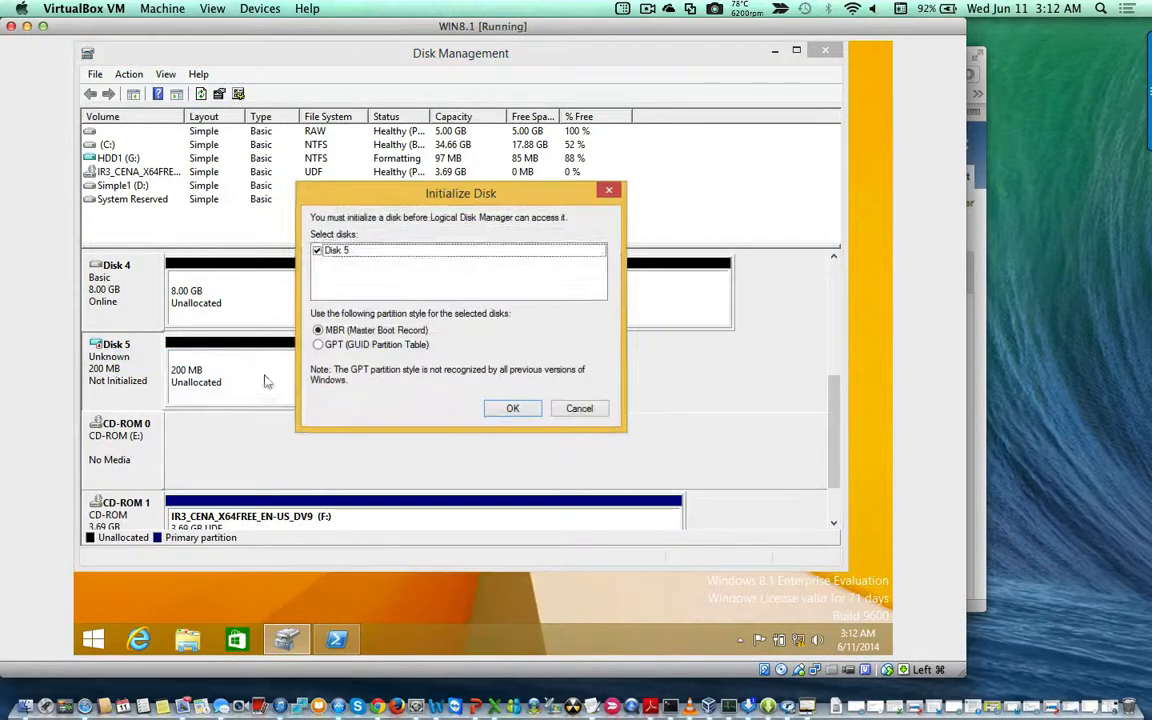
pyautogui.click(512, 409)
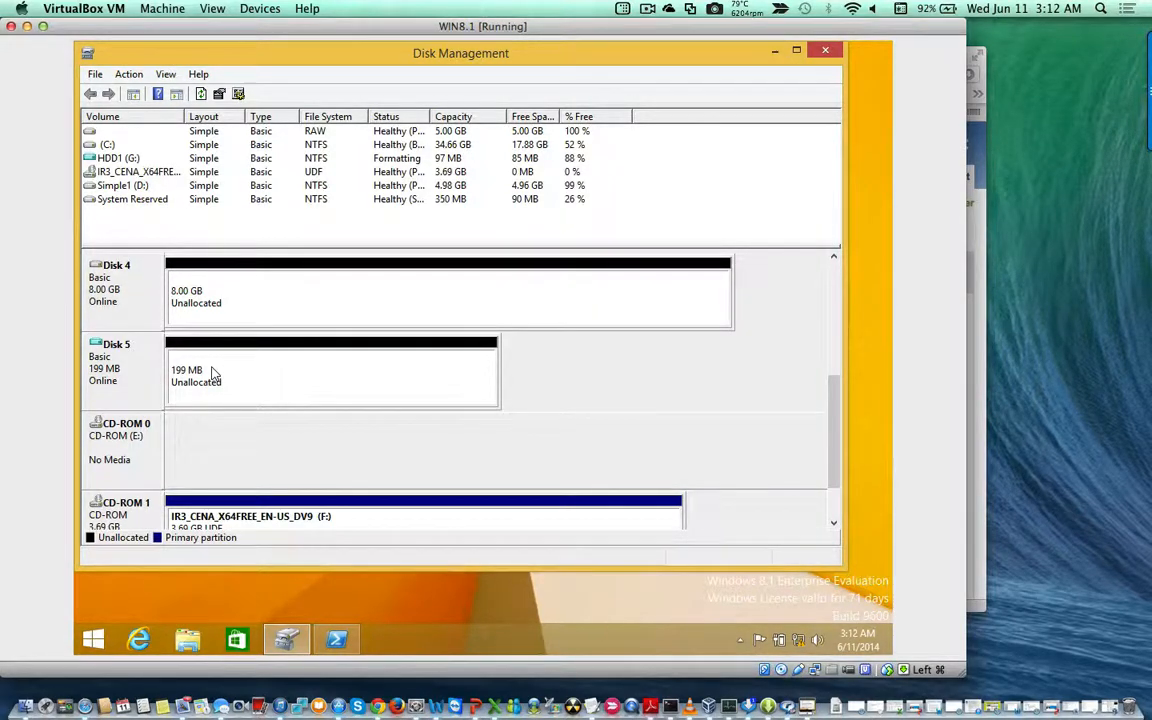
# Switch to the DiskPart session in PowerShell, try to clear it with cls, and display all disks with List Disk.
pyautogui.click(337, 638)
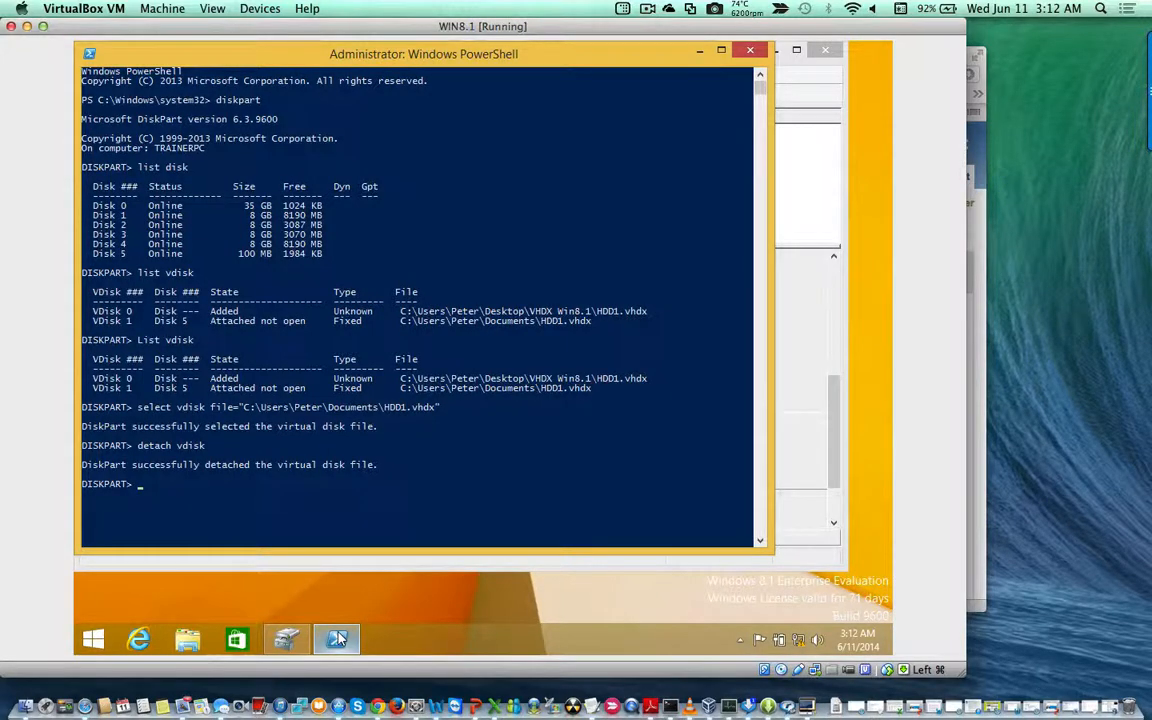
pyautogui.write('cls')
pyautogui.press('Return')
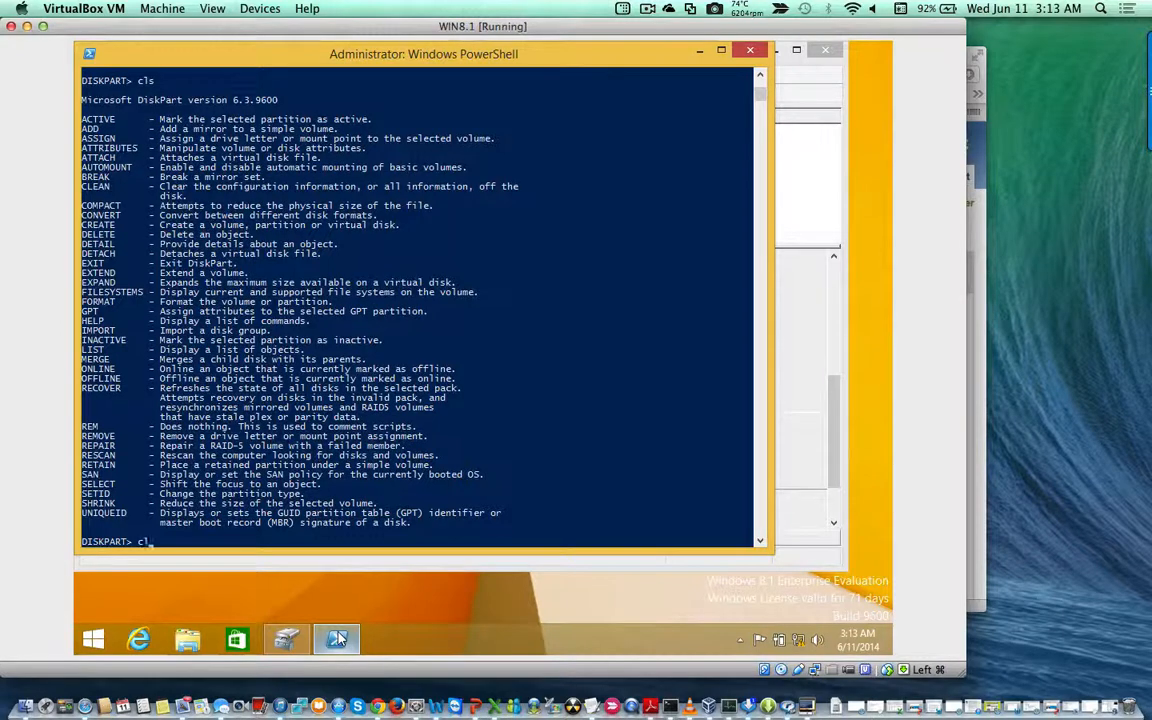
pyautogui.press('BackSpace')
pyautogui.press('BackSpace')
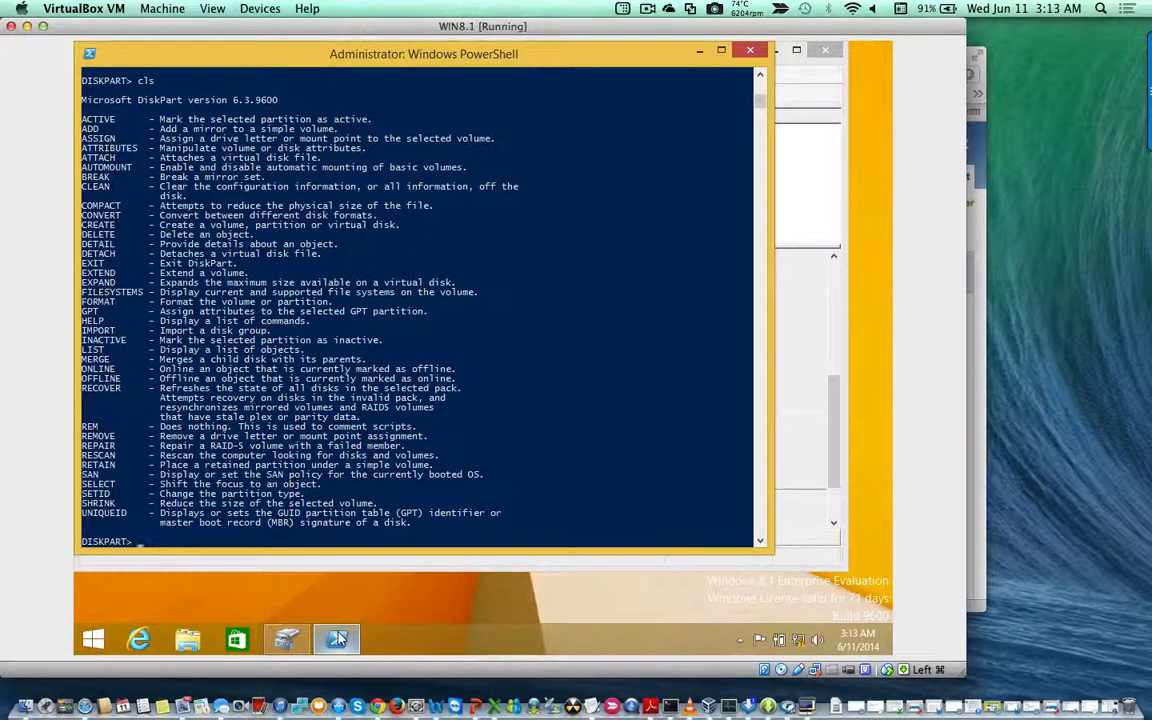
pyautogui.write('List ')
pyautogui.write('Disk')
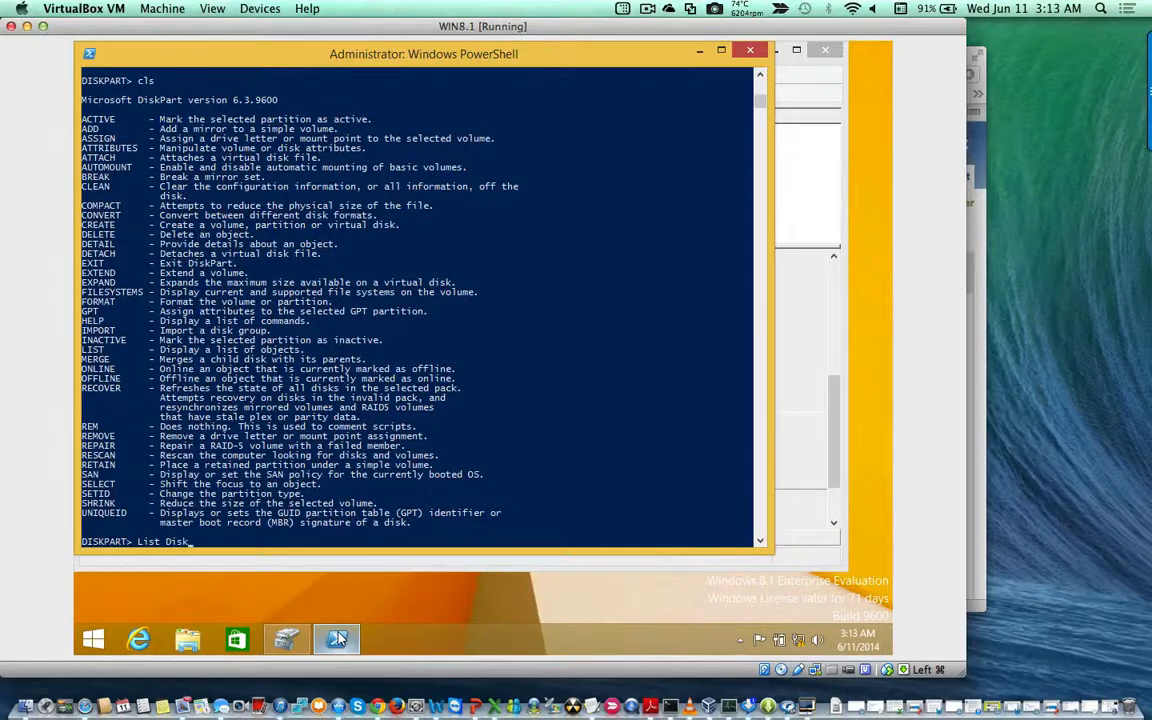
pyautogui.press('Return')
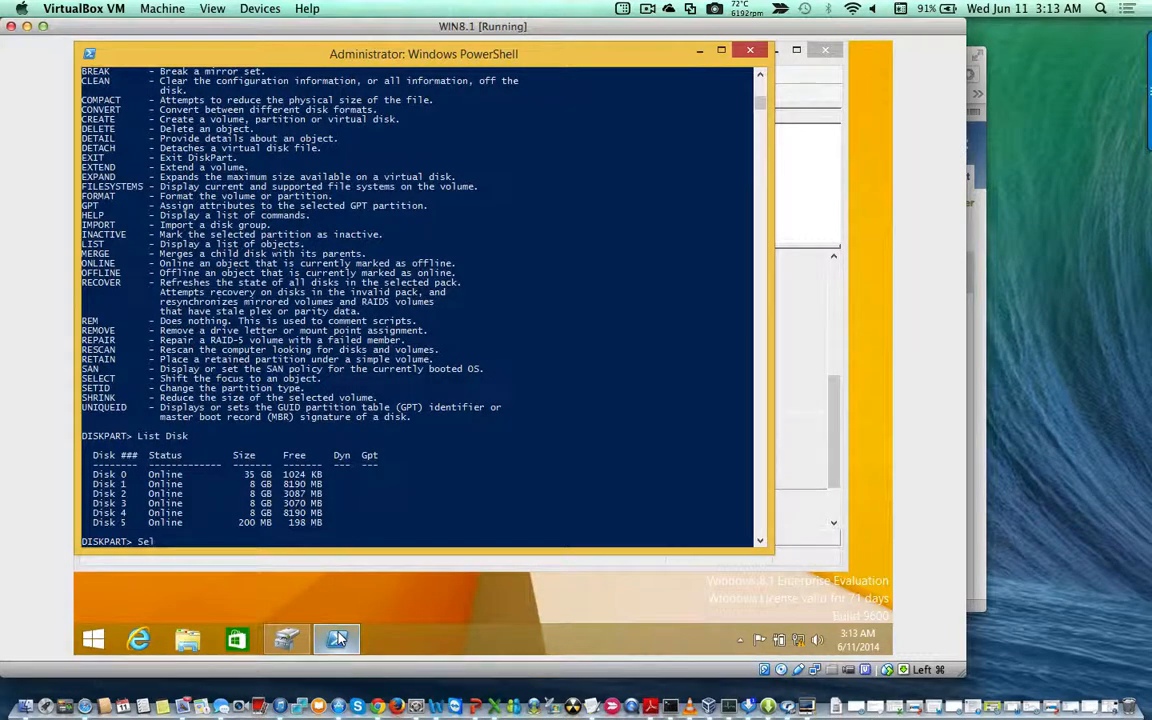
# Select Disk 5 in DiskPart and create a primary partition on it with create partition primary.
pyautogui.write('ect Disk 5')
pyautogui.press('Return')
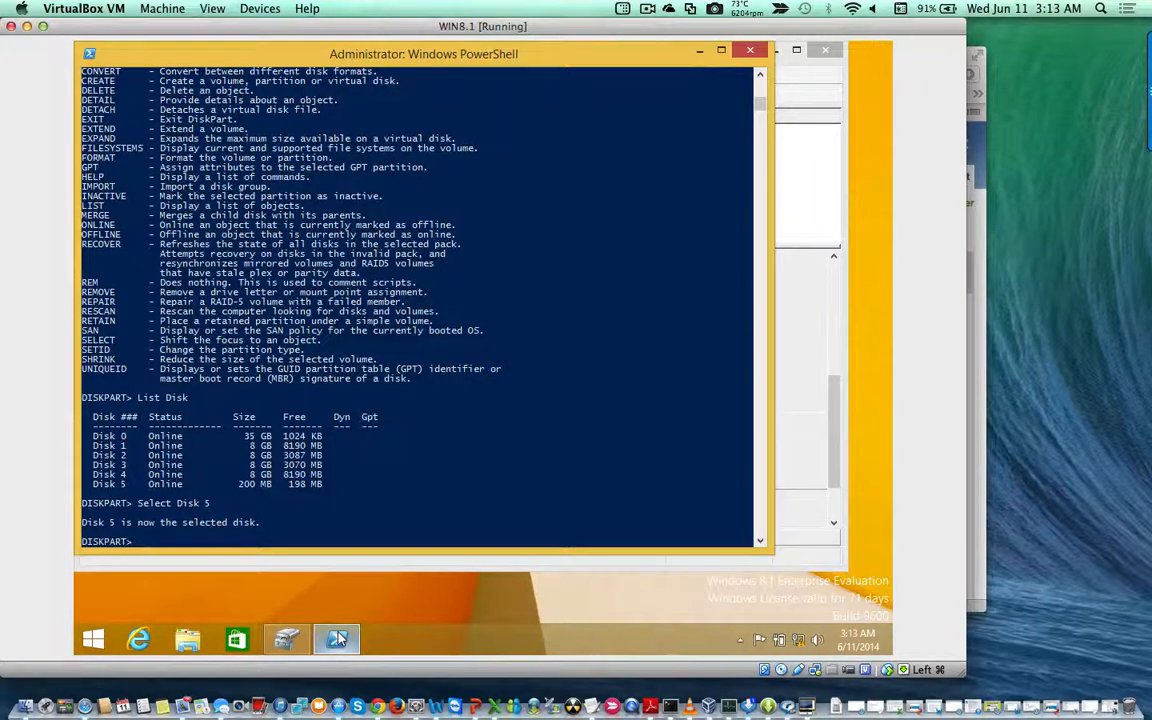
pyautogui.write('create ')
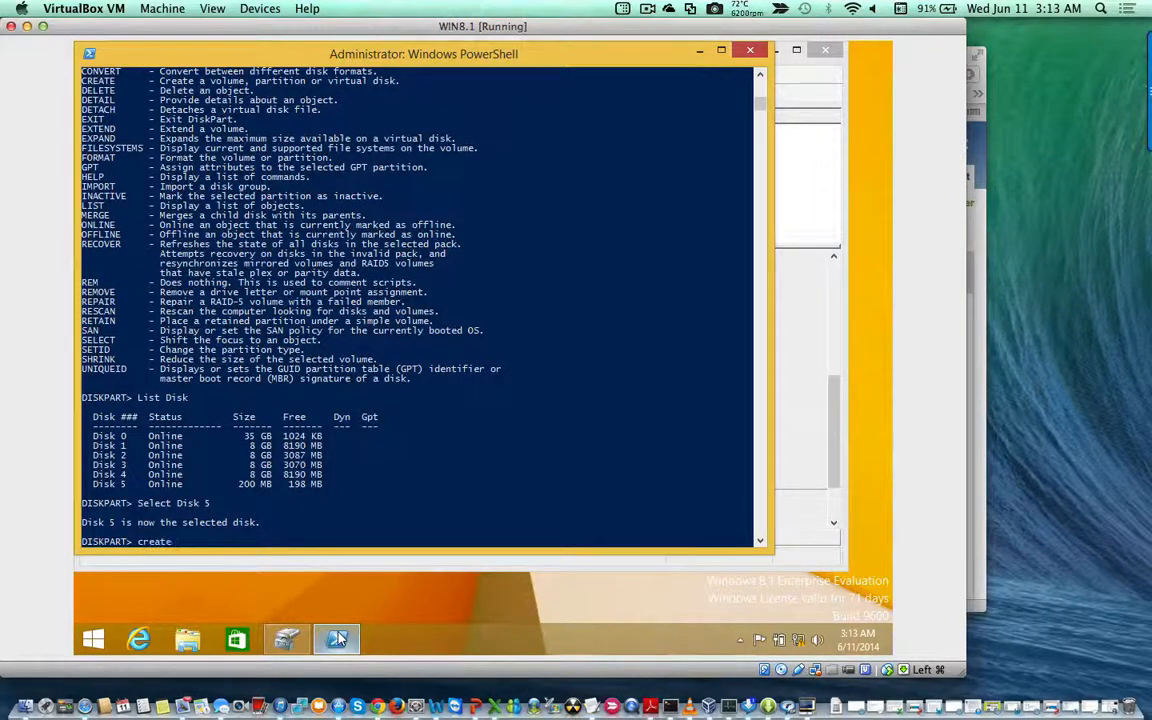
pyautogui.write('part')
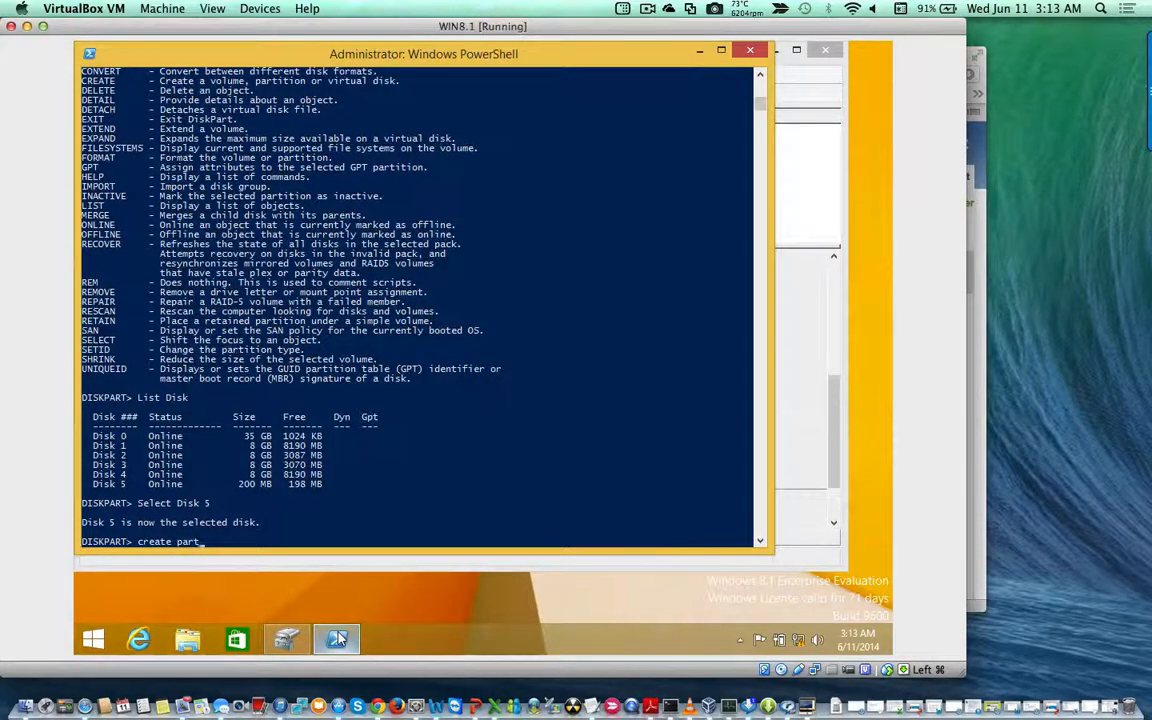
pyautogui.write('ition primary')
pyautogui.press('Return')
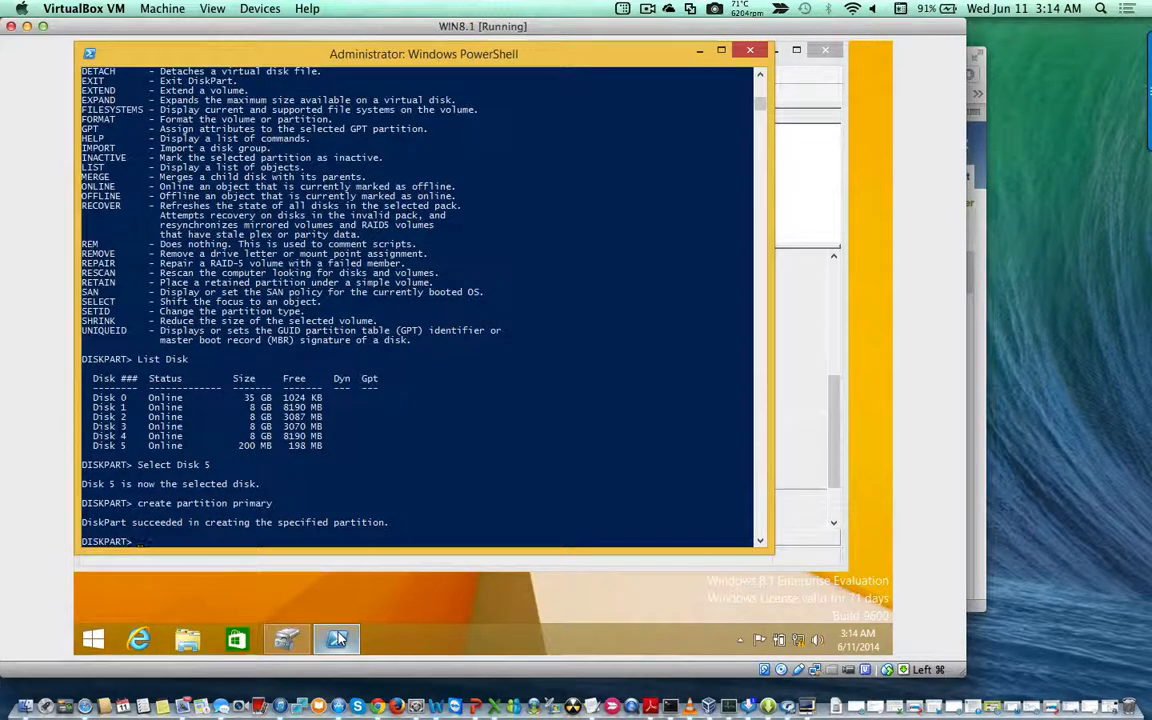
# Quick-format the new partition as NTFS with the label SimpleVHD2, using format fs=ntfs label="SimpleVHD2" quick.
pyautogui.write('forms')
pyautogui.write('t')
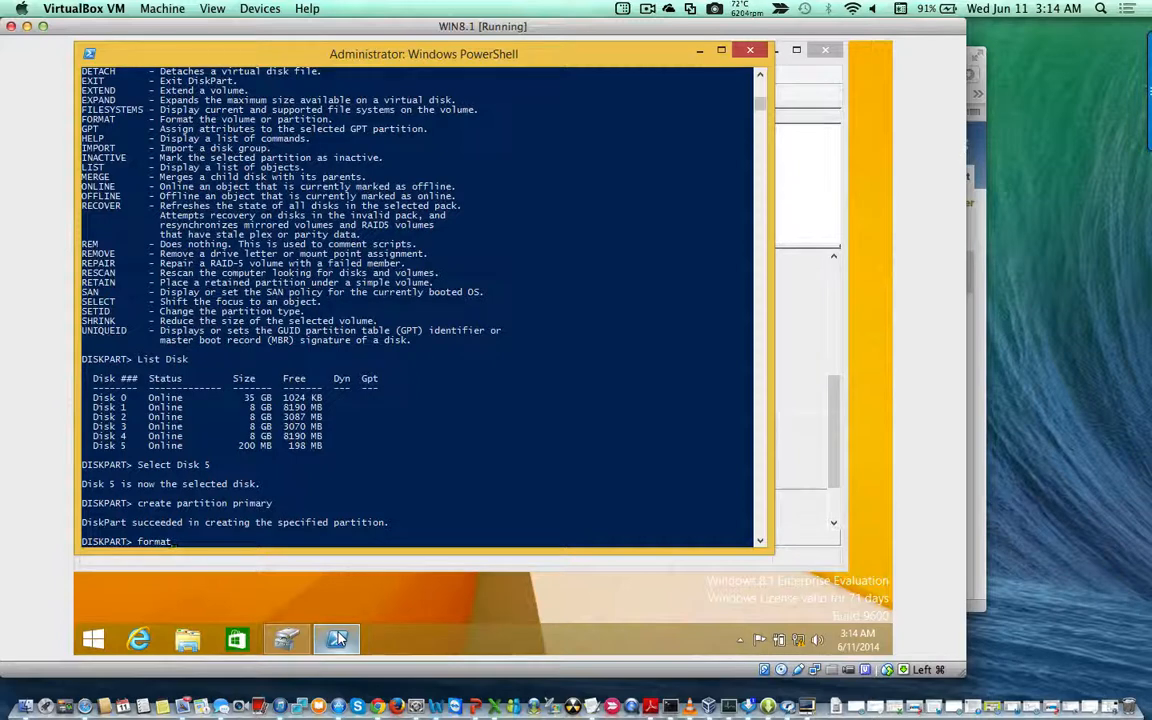
pyautogui.write(' fs')
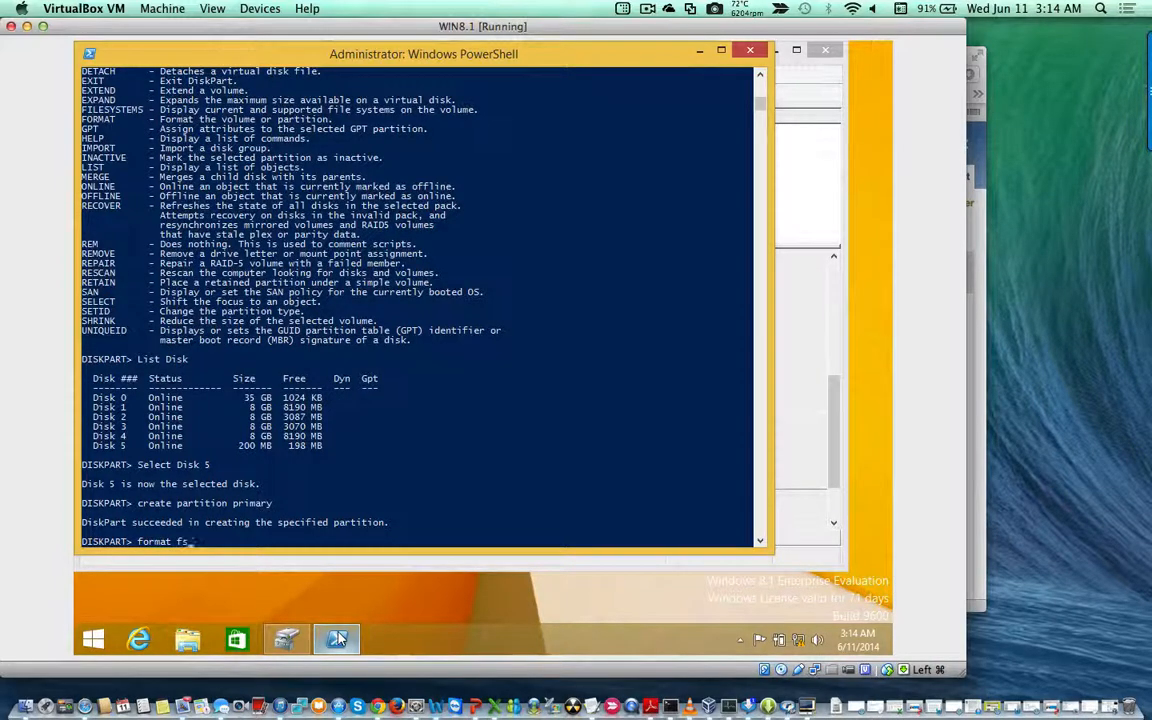
pyautogui.write('=ntfs label')
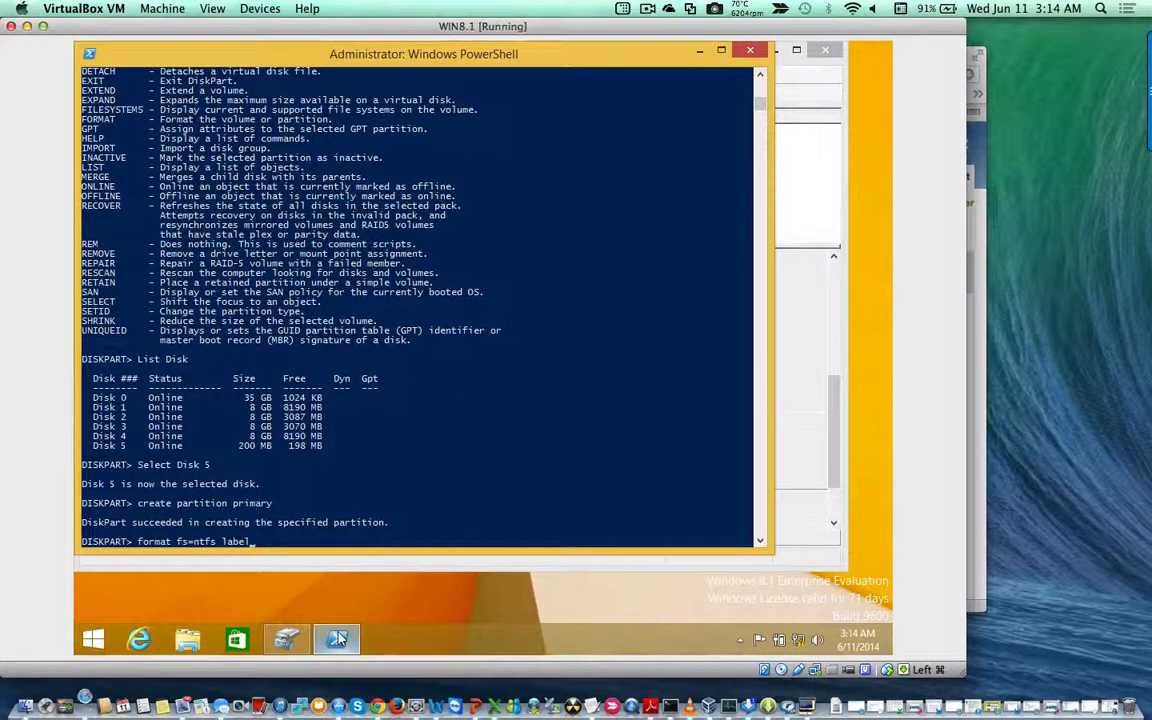
pyautogui.write('=')
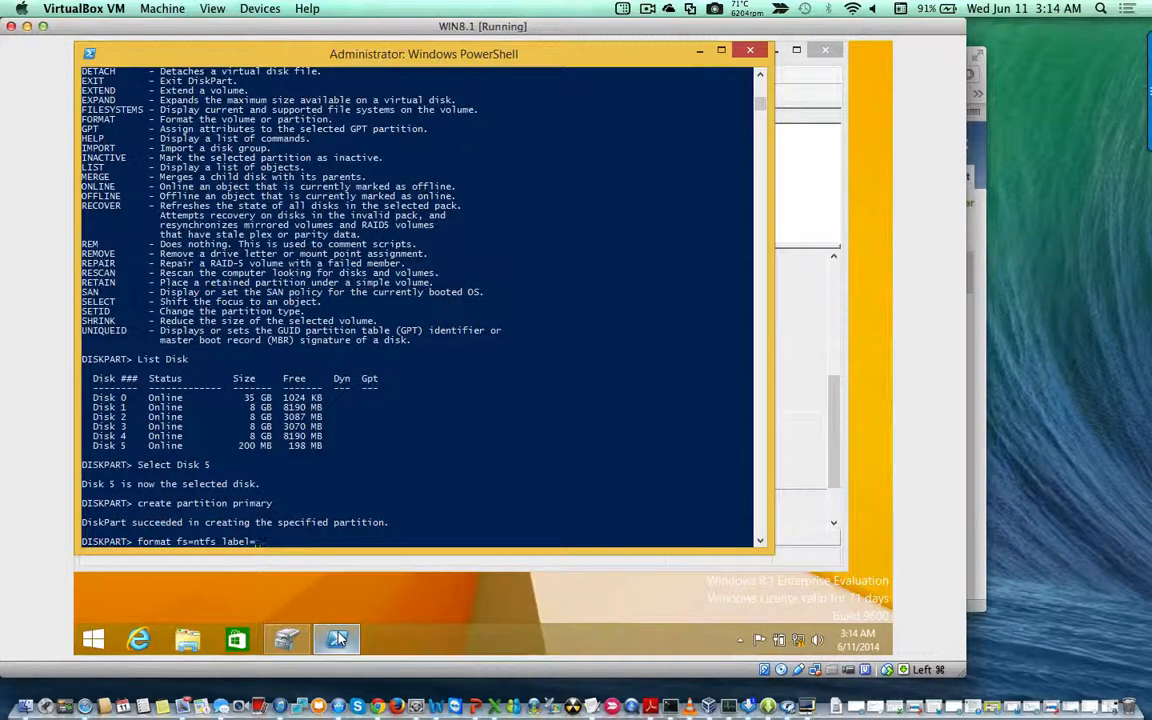
pyautogui.write('"Simple')
pyautogui.write('Vo')
pyautogui.write('D2')
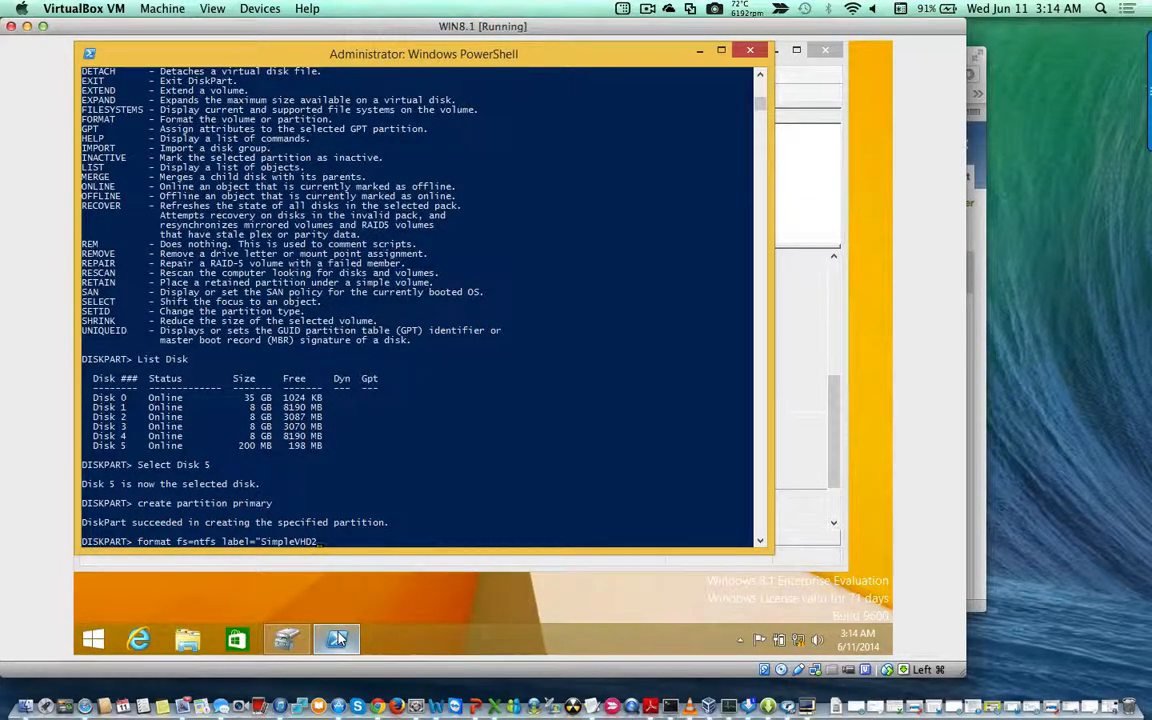
pyautogui.write('" quick')
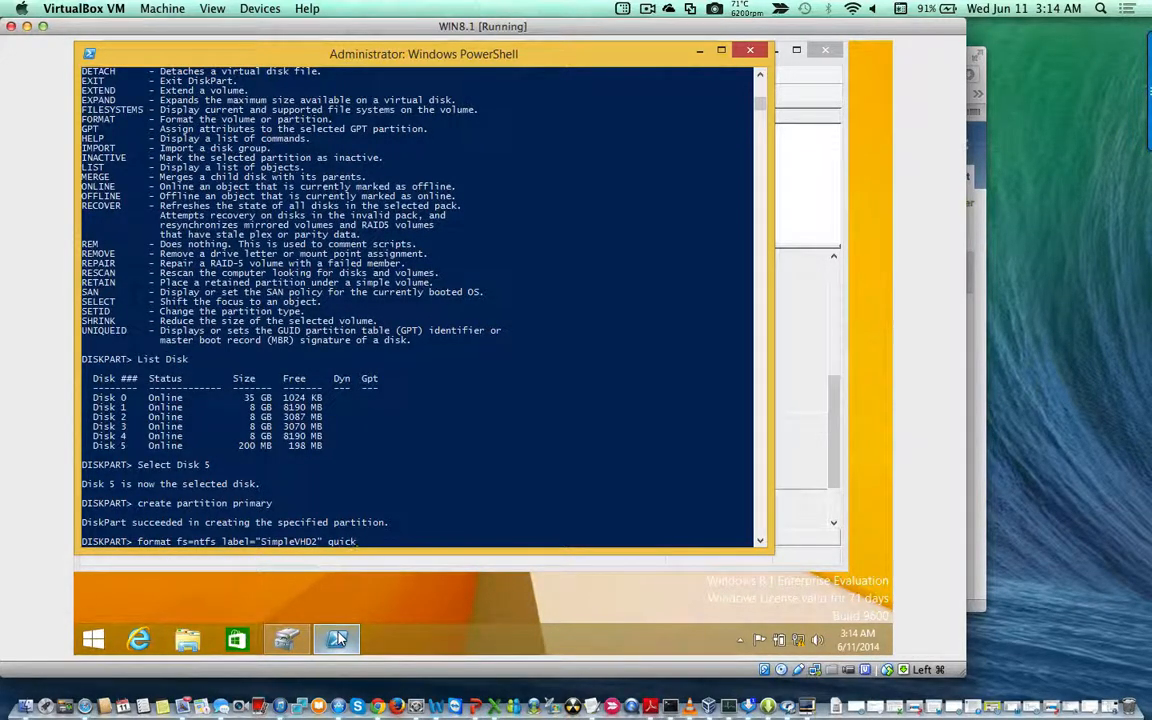
pyautogui.press('Return')
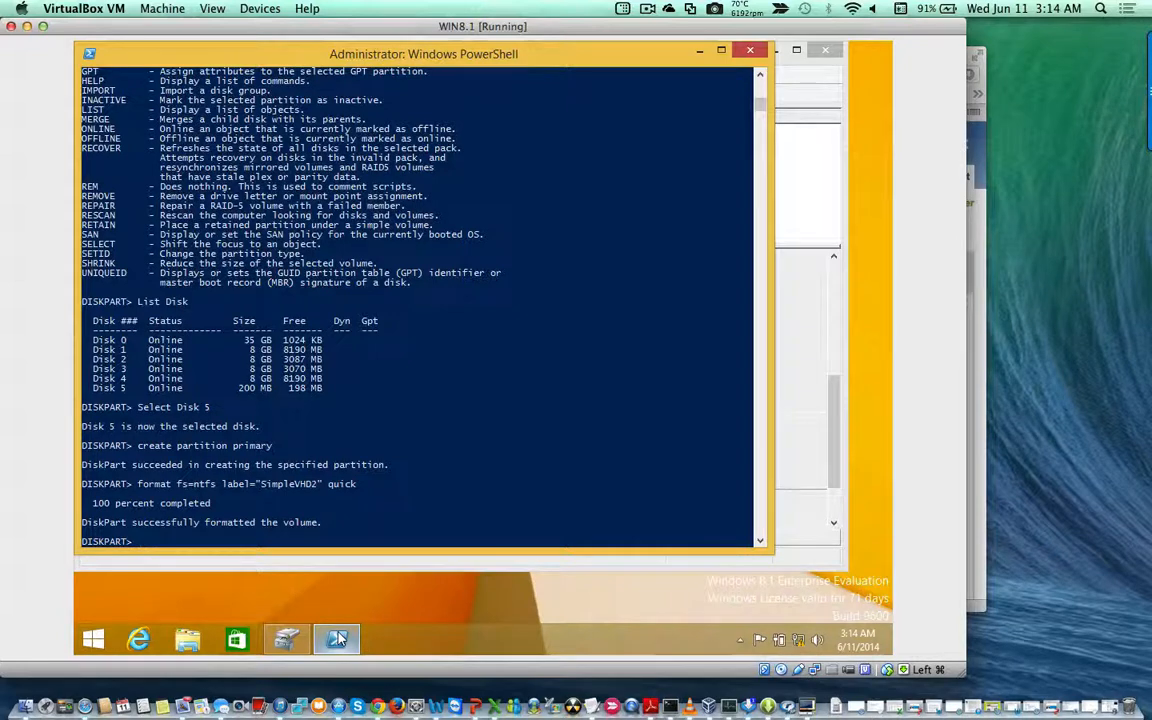
# Give the formatted volume a drive letter automatically with the DiskPart assign command.
pyautogui.write('ass')
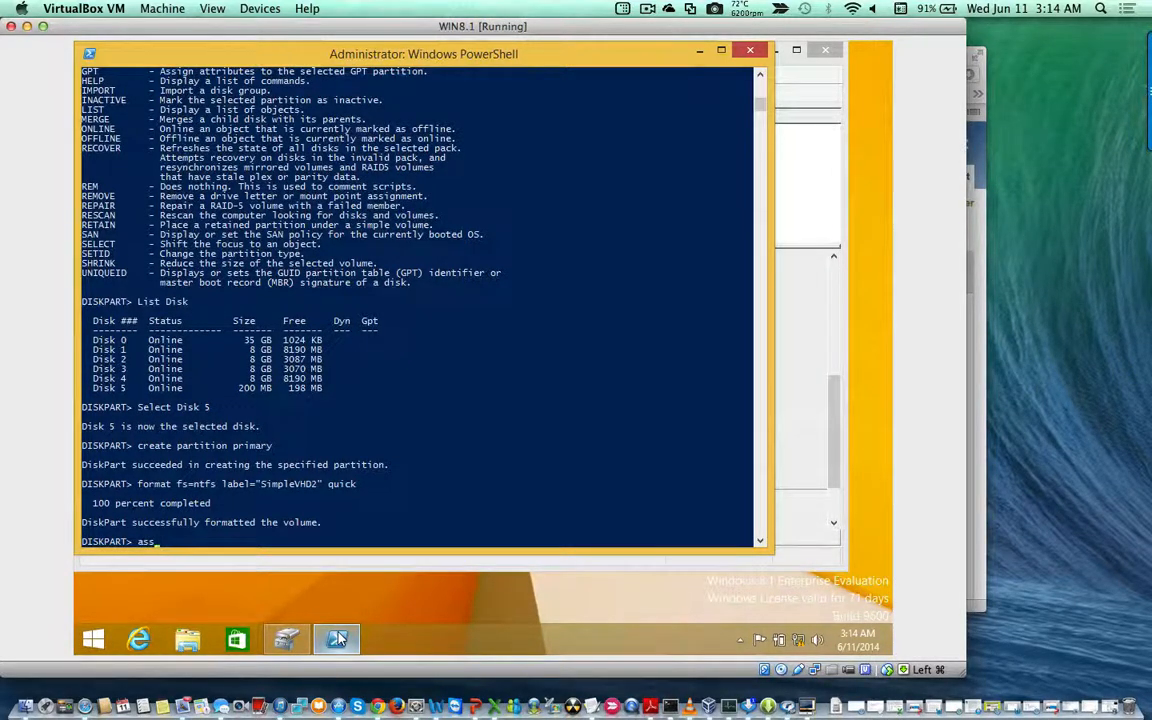
pyautogui.write('ign')
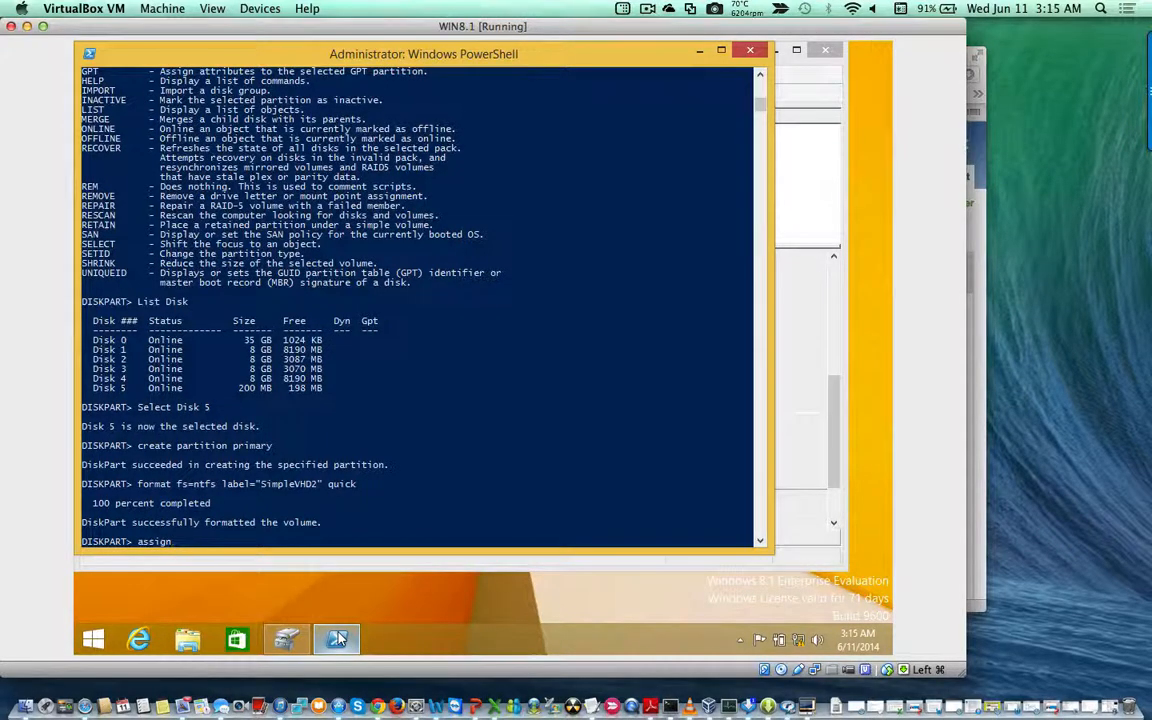
pyautogui.press('Return')
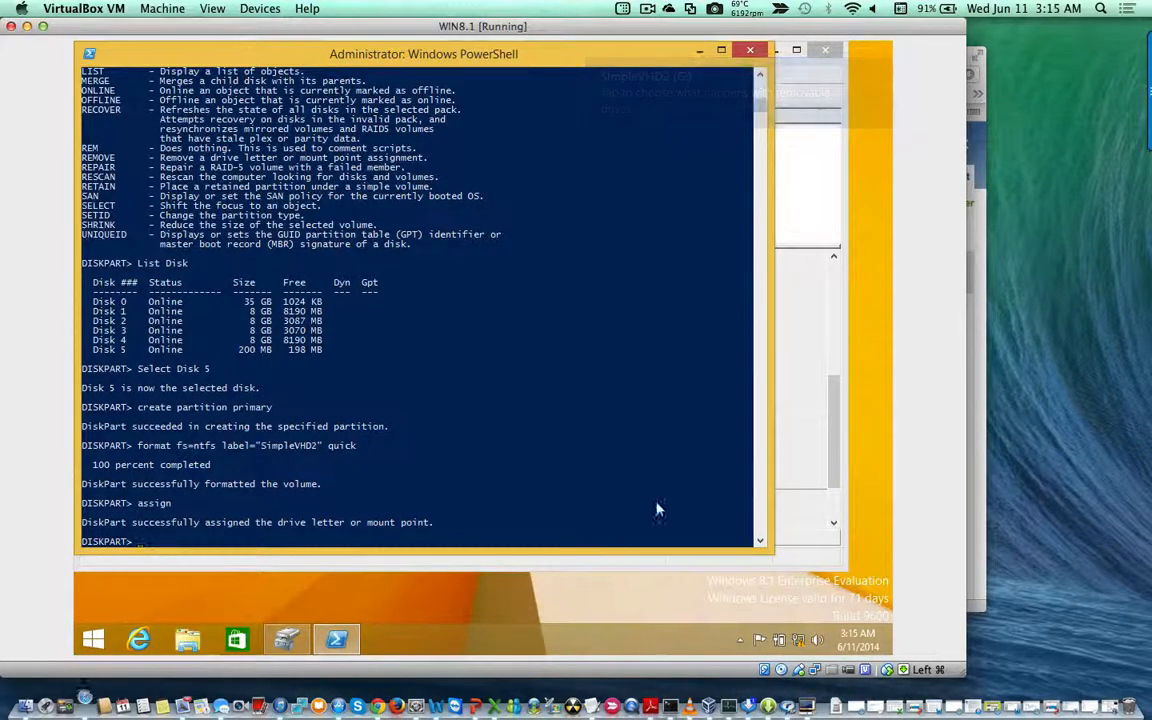
# Check the SimpleVHD2 volume under This PC in File Explorer and on Disk 5 in Disk Management.
pyautogui.click(186, 643)
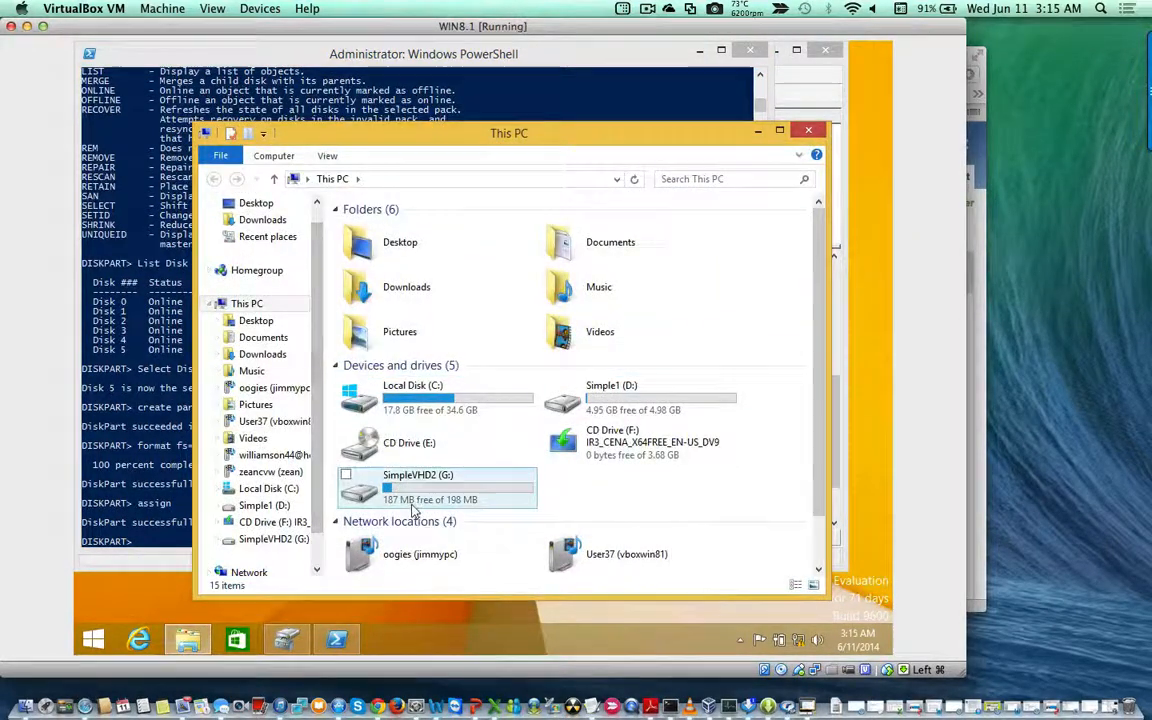
pyautogui.click(418, 498)
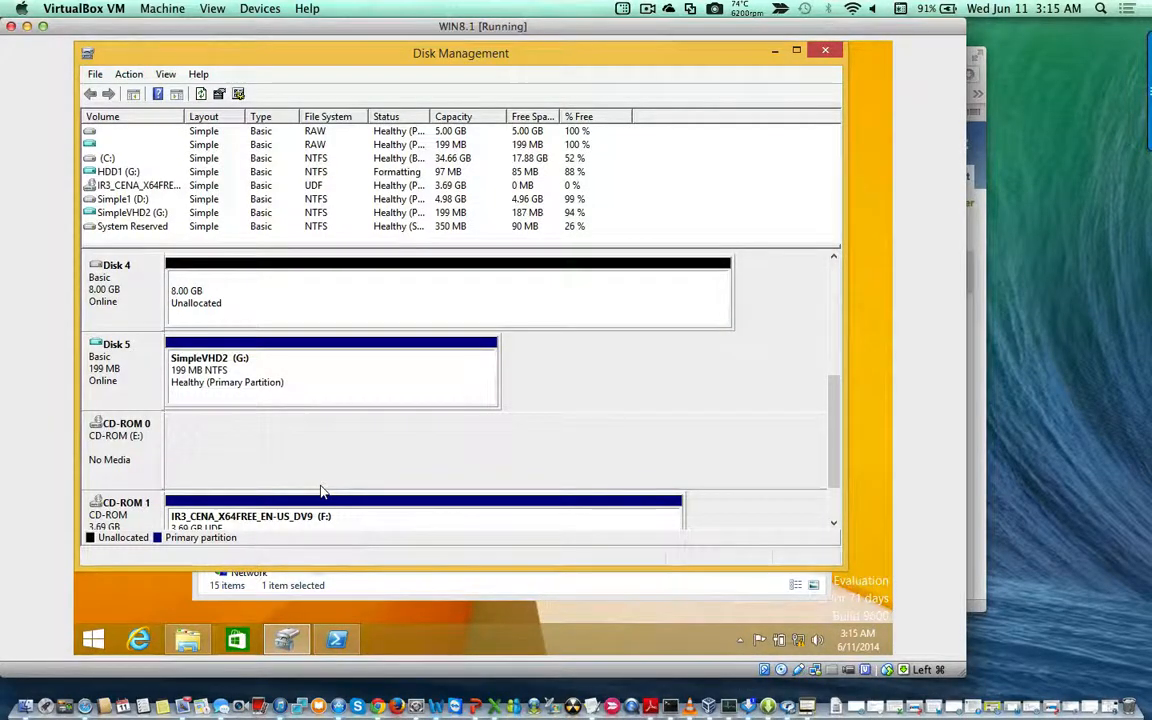
pyautogui.click(261, 361)
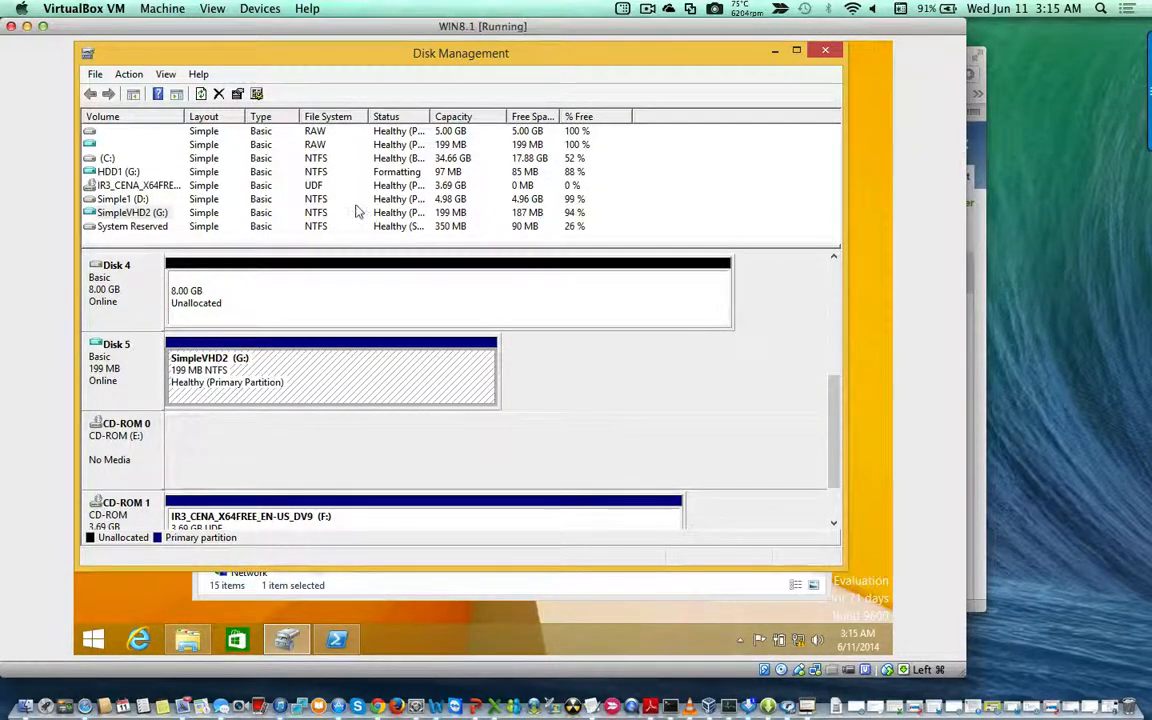
pyautogui.click(1041, 337)
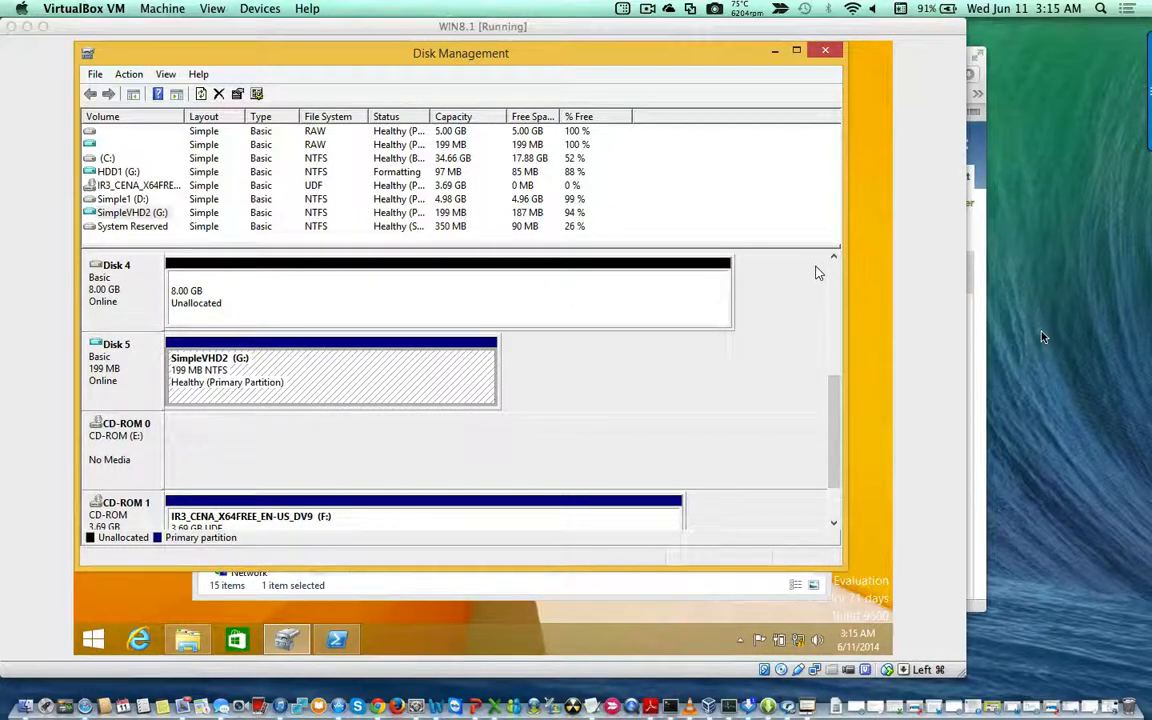